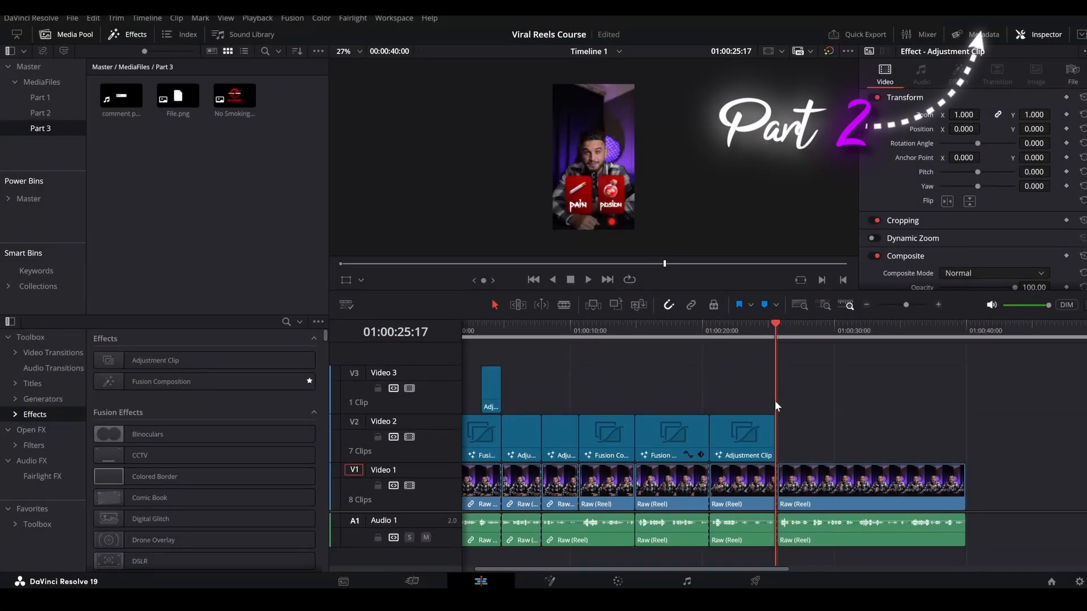
Play on from the end of the last adjustment clip and split the Raw (Reel) clip at 01:00:28:06.
key(space)
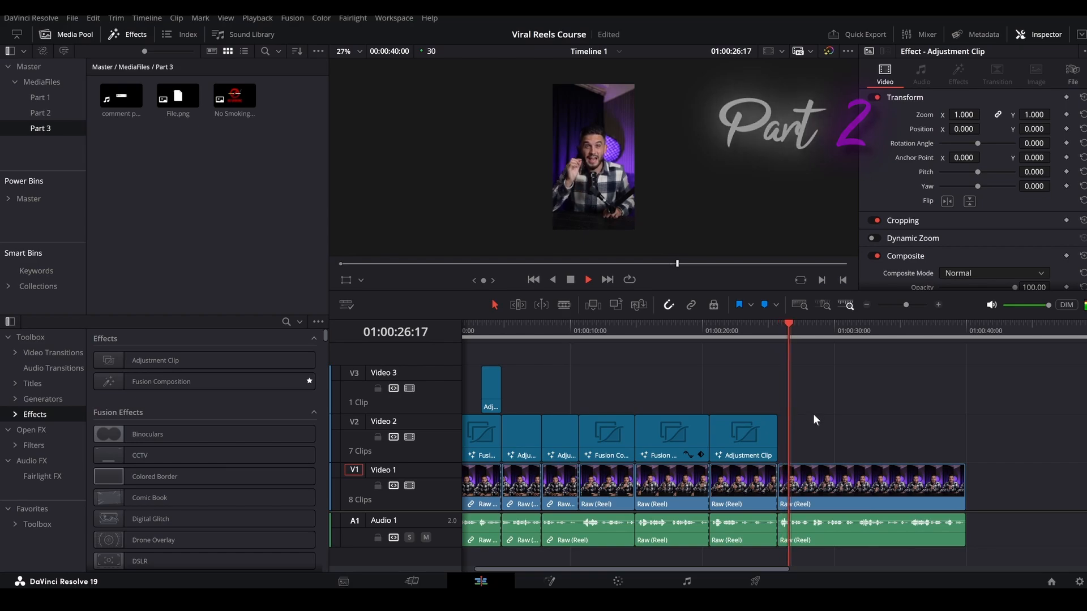
scroll(833, 446, up, 4)
key(space)
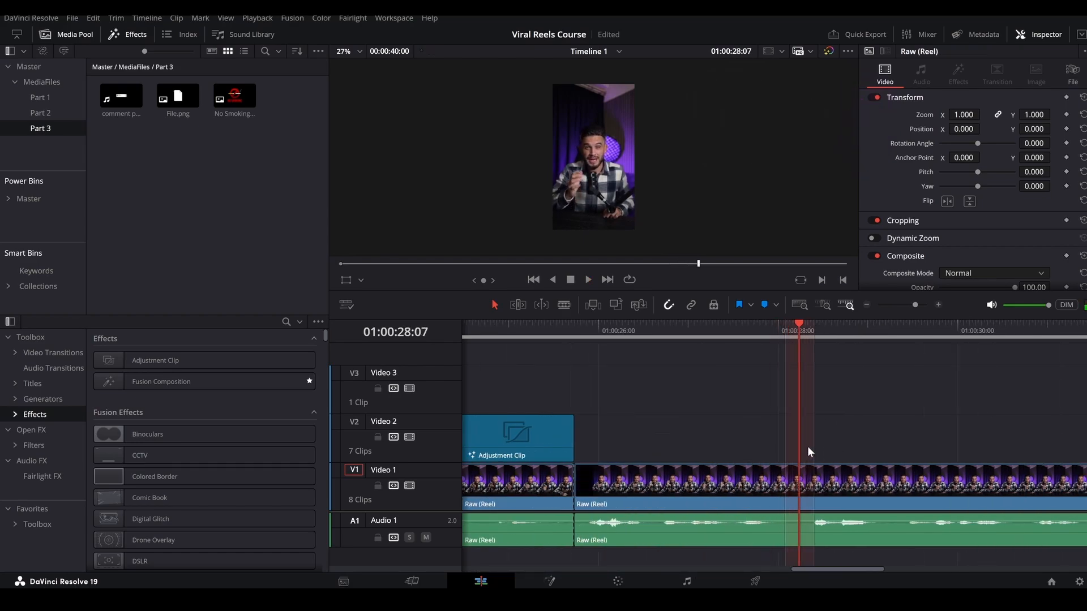
click(796, 443)
key(ctrl+b)
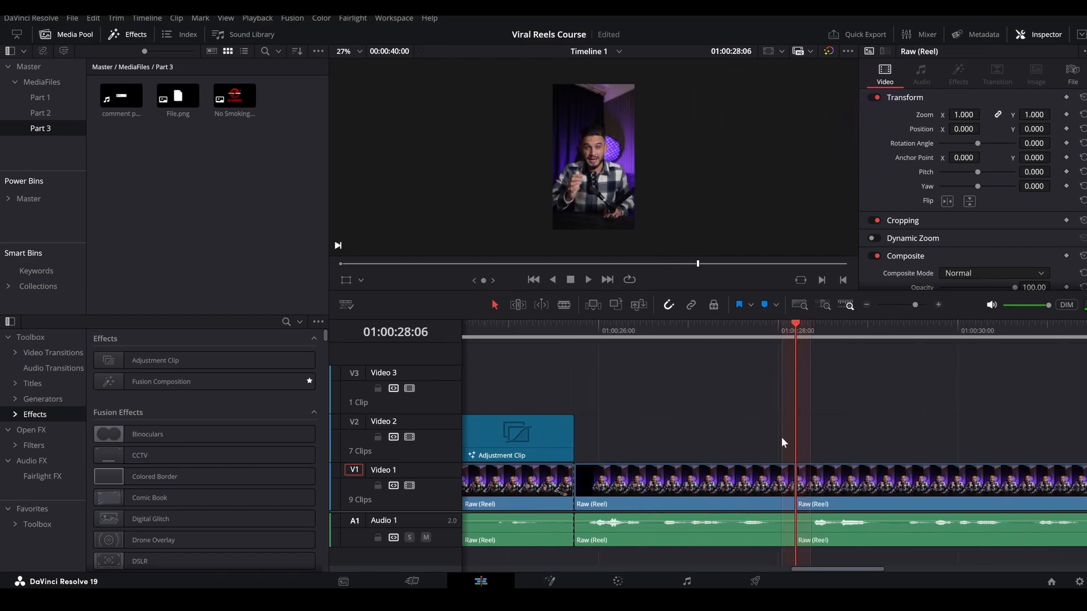
Add an Adjustment Clip on Video 2 after the existing one, trim it to the new cut and open it in Fusion.
drag(223, 359, 645, 434)
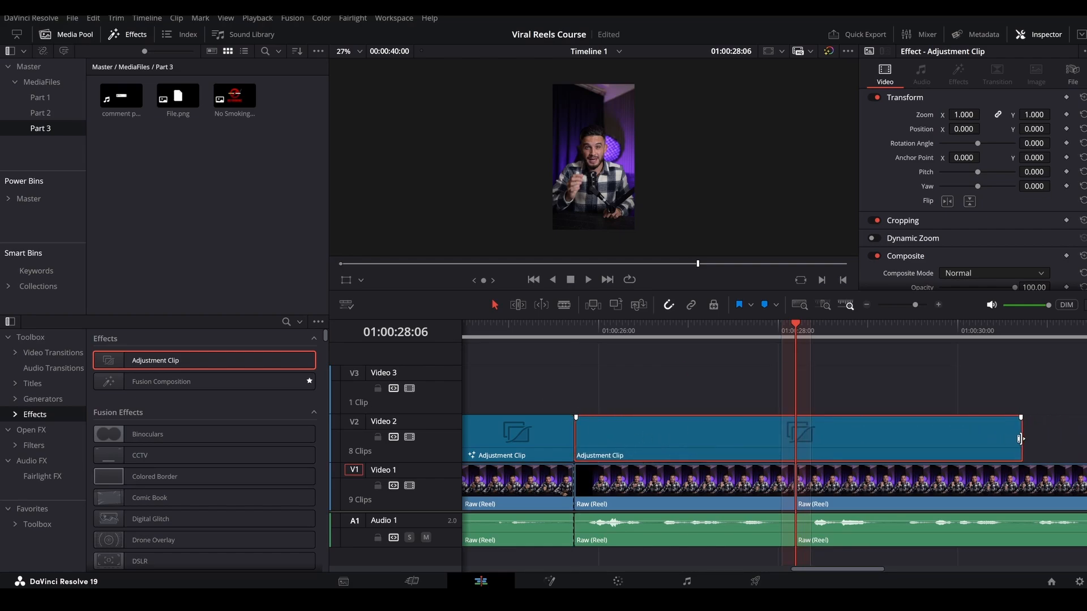
drag(1019, 438, 796, 430)
click(724, 328)
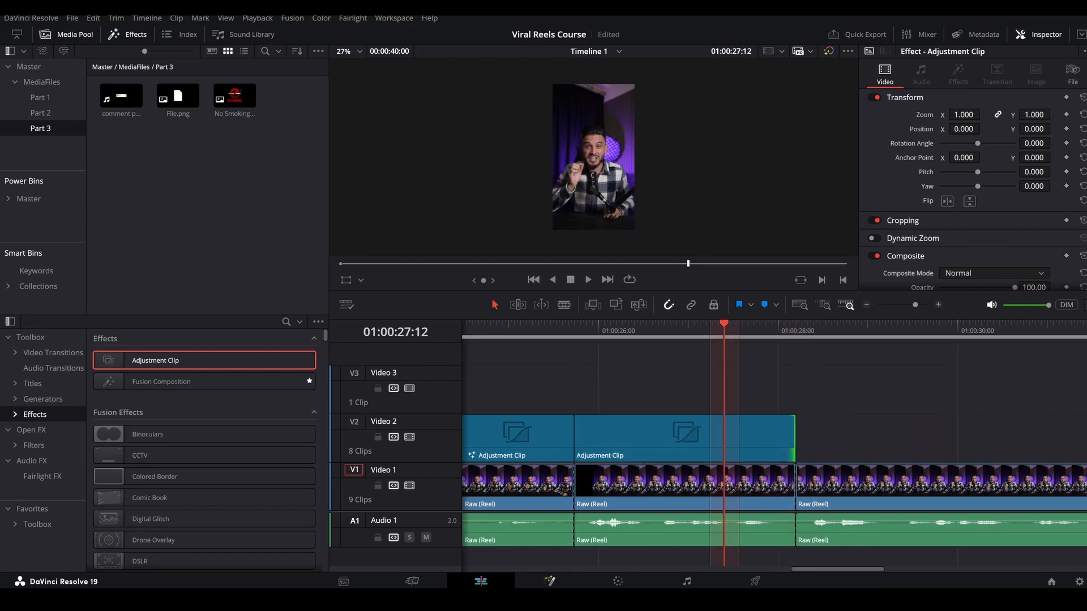
click(551, 581)
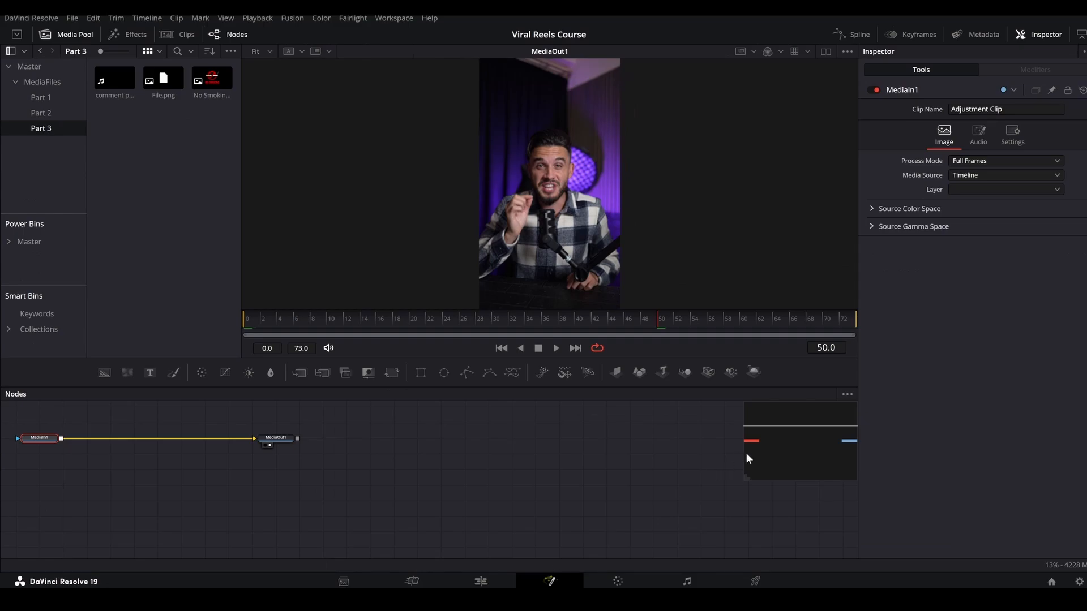
Centre the node graph and merge a new Text node over MediaIn1.
drag(745, 452, 738, 437)
drag(447, 486, 379, 485)
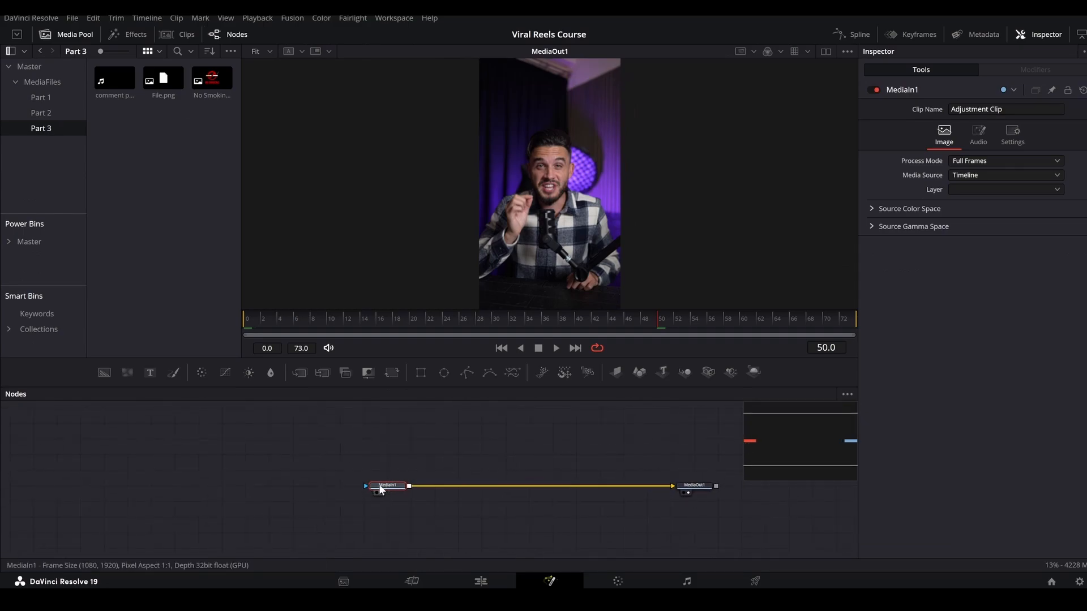
drag(459, 434, 409, 486)
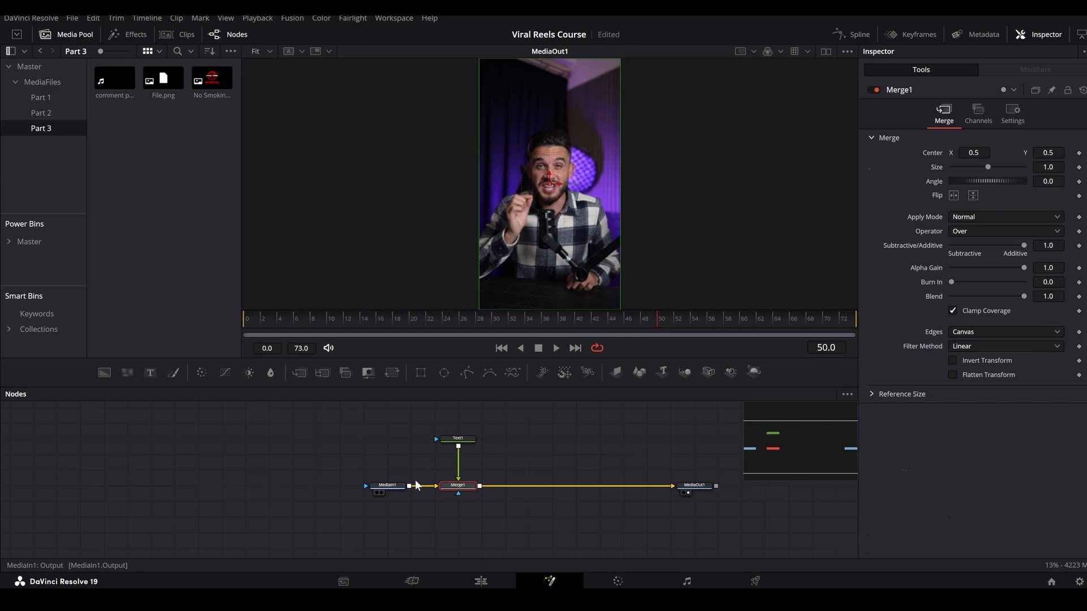
Set the new Text node's wording to "IF YOU NEED".
click(457, 438)
click(906, 249)
text(IF)
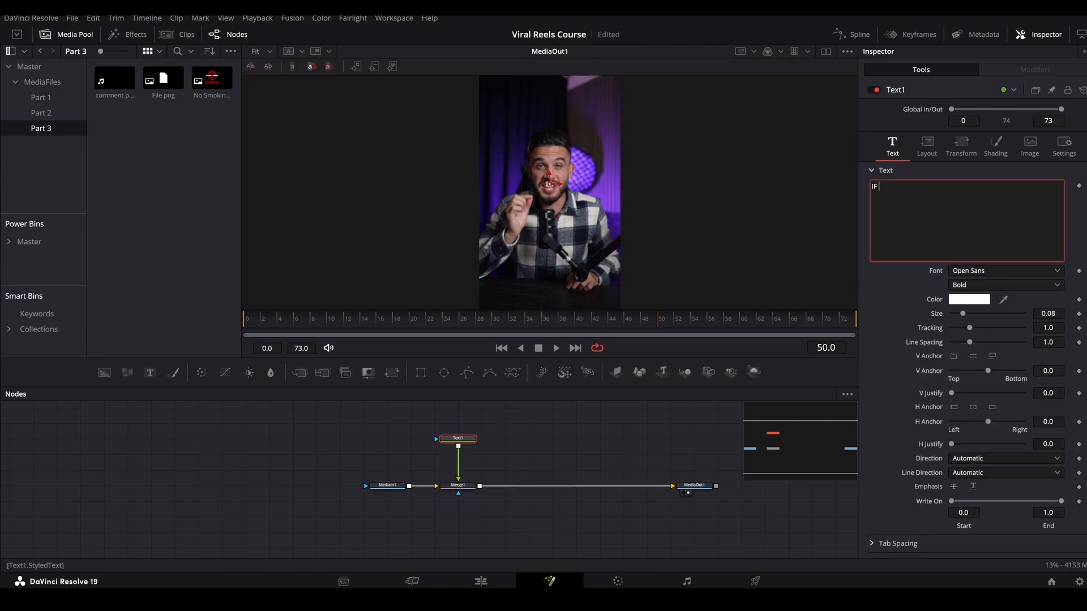
text( YOU NEED)
Format the "IF YOU NEED" text in Cutmark Condensed, Cn Heavy, at a size of about 0.35.
click(966, 271)
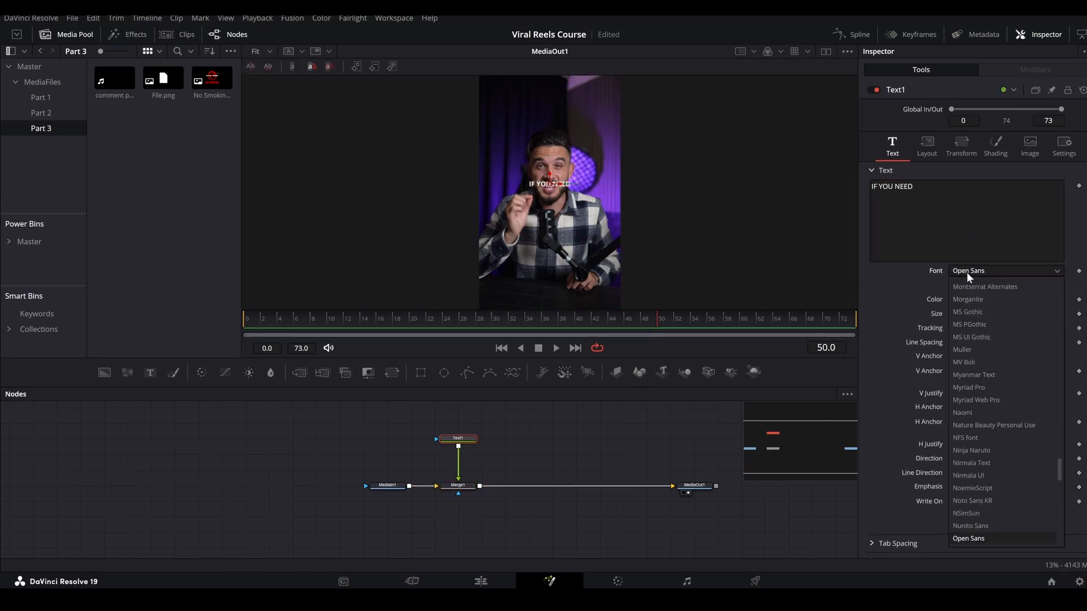
click(968, 273)
click(989, 270)
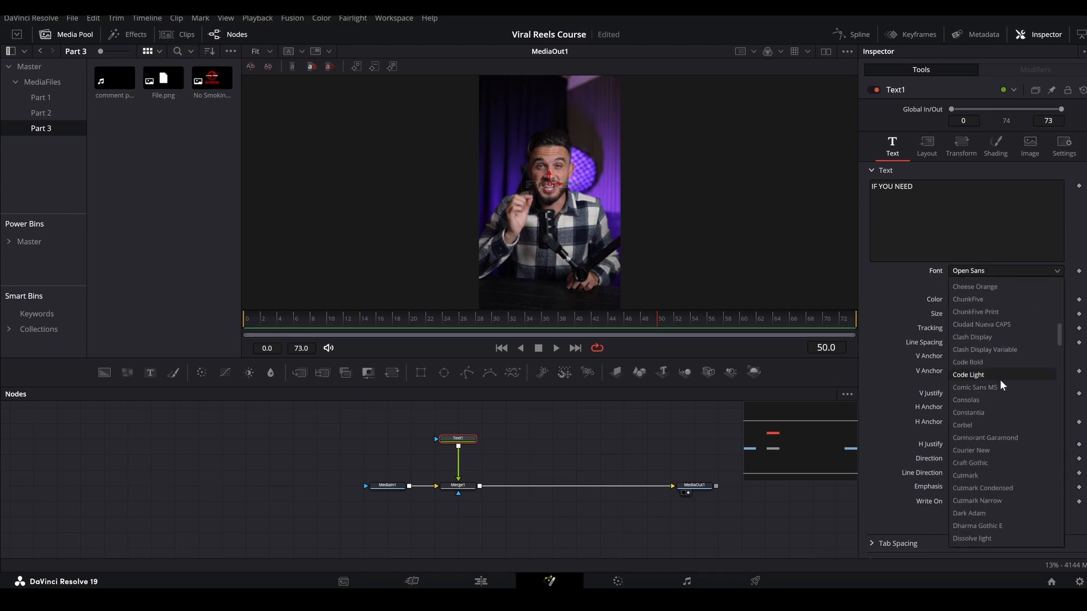
click(1000, 378)
click(992, 285)
click(997, 402)
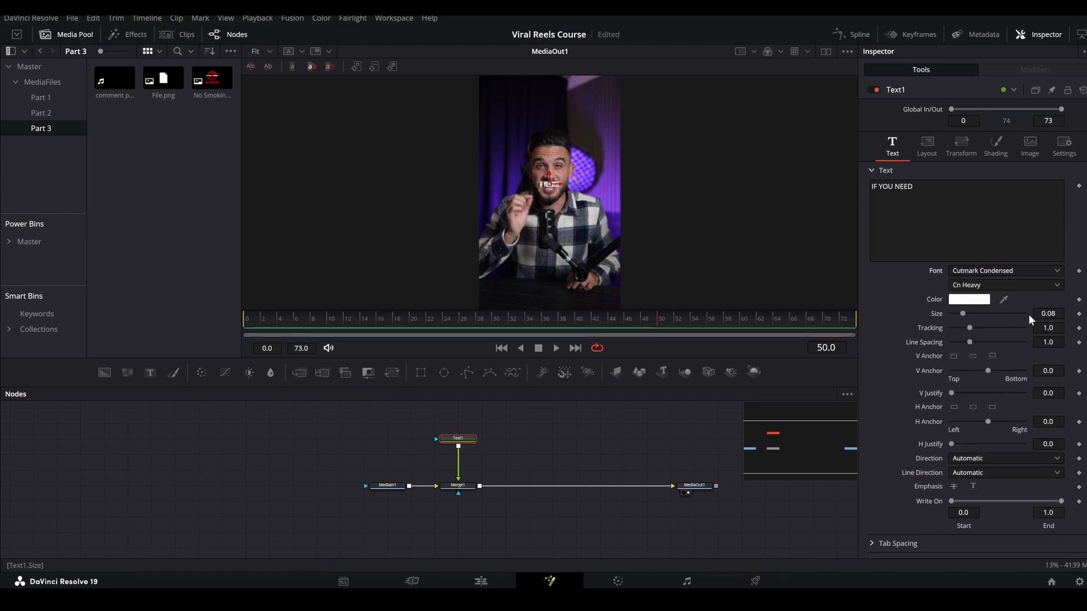
drag(1045, 315, 1080, 314)
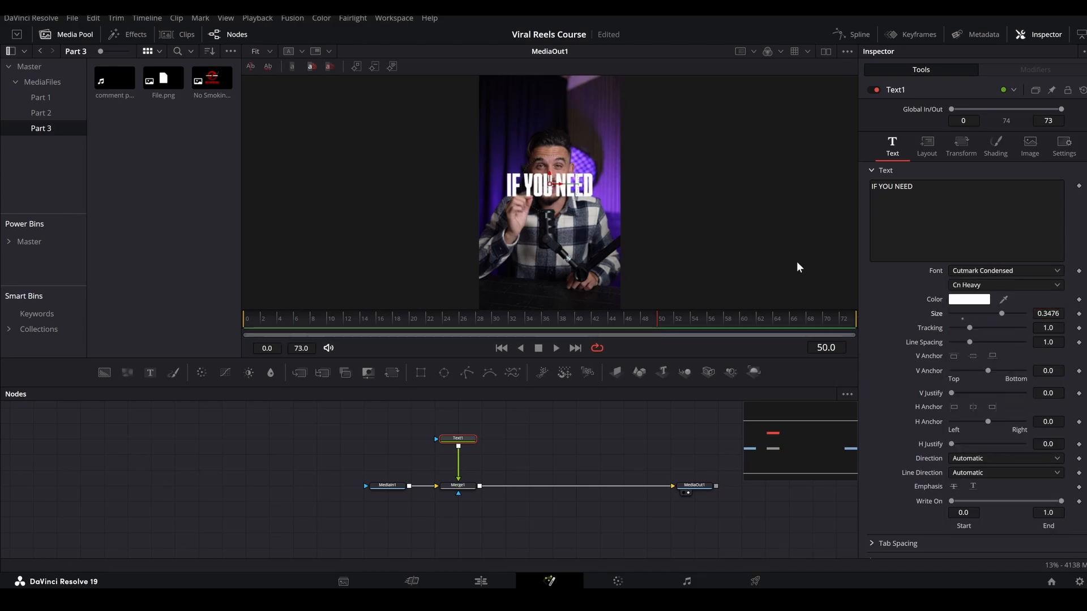
Move the "IF YOU NEED" text down over the speaker's chest and enable shading element 3, Black Shadow.
drag(549, 177, 557, 230)
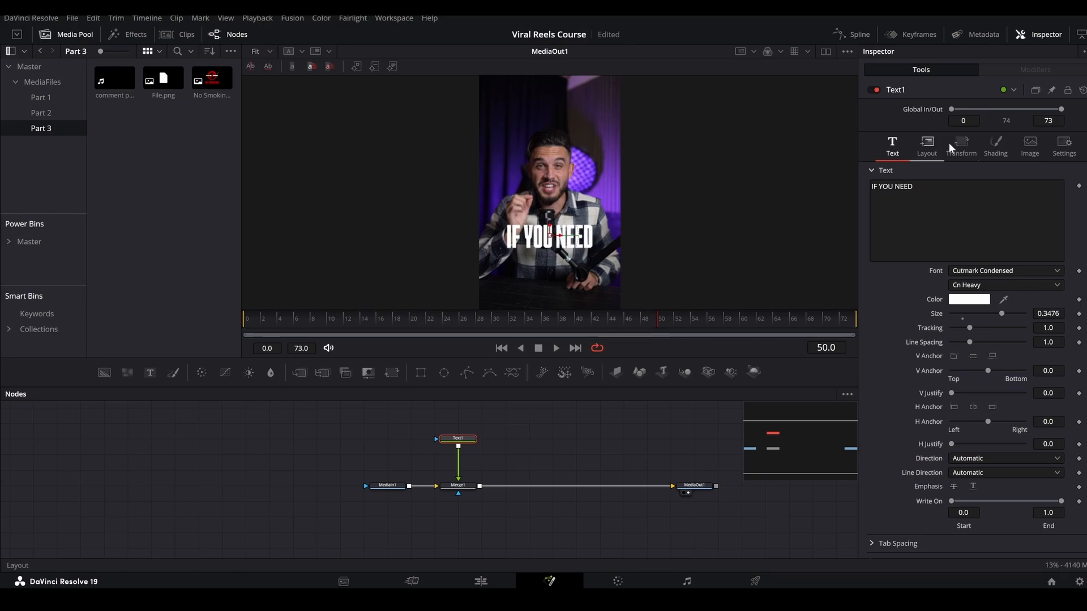
click(999, 147)
click(983, 185)
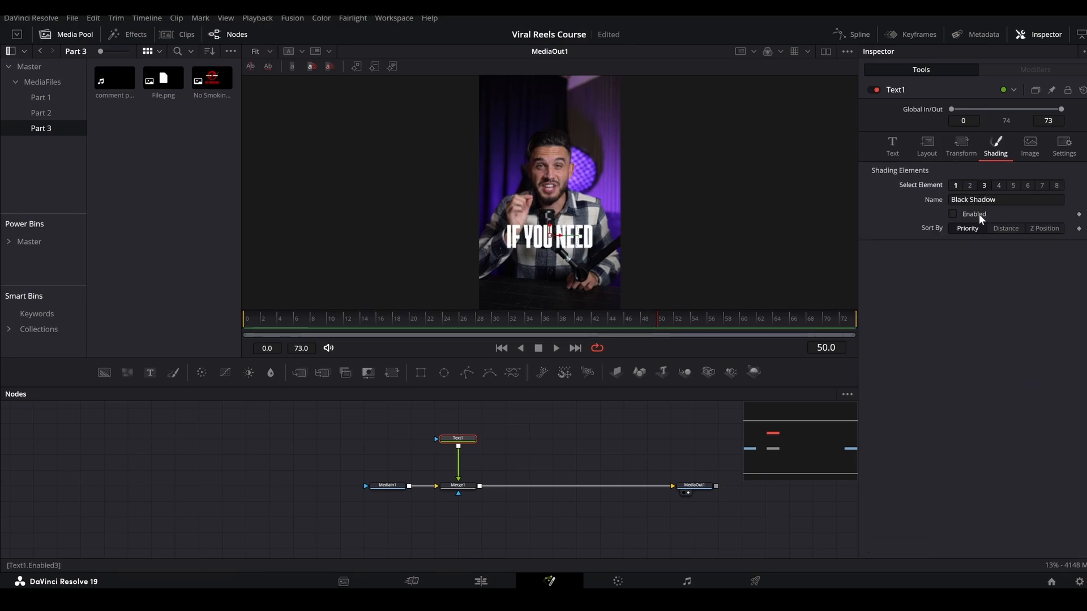
click(979, 213)
drag(551, 212, 551, 215)
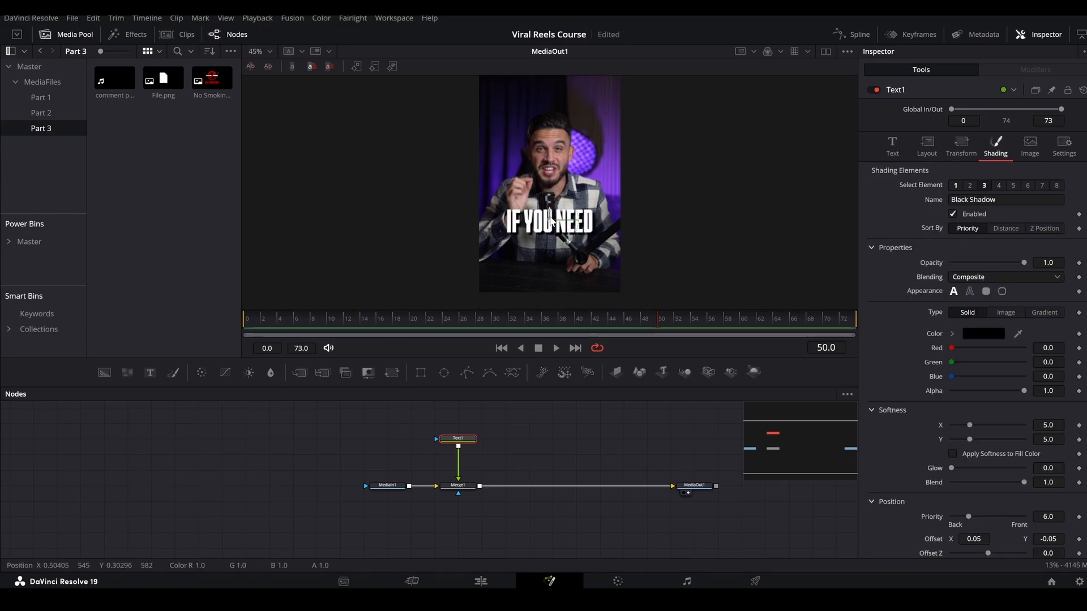
Duplicate the Text and Merge nodes and insert the copied Merge between Merge1 and MediaOut1.
drag(476, 446, 485, 485)
click(527, 473)
key(ctrl+v)
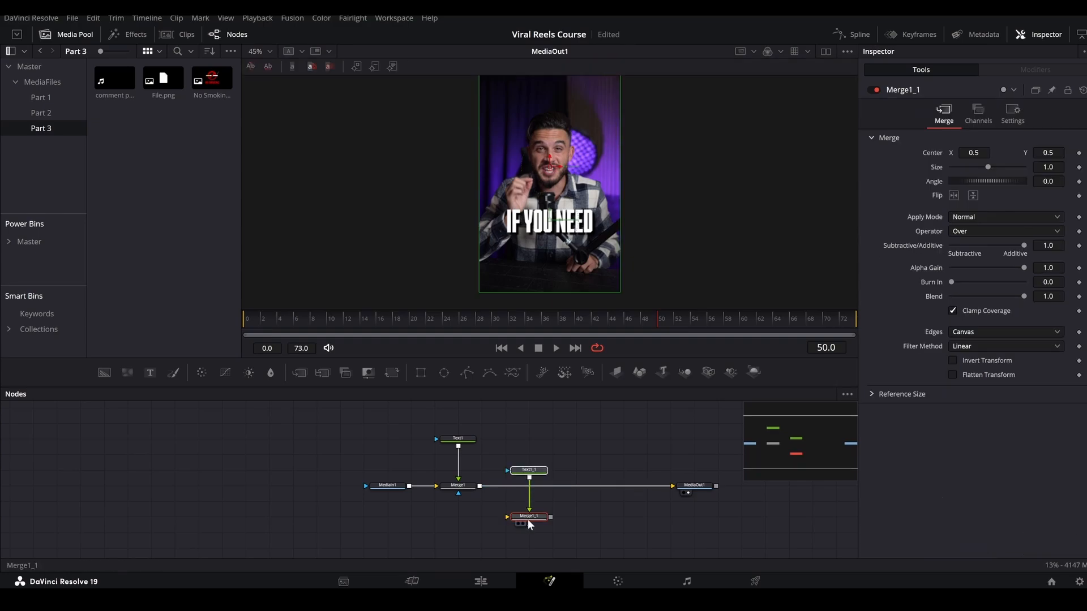
drag(528, 518, 528, 485)
Move the copied text just below the first line and change its wording to "HELP".
click(544, 441)
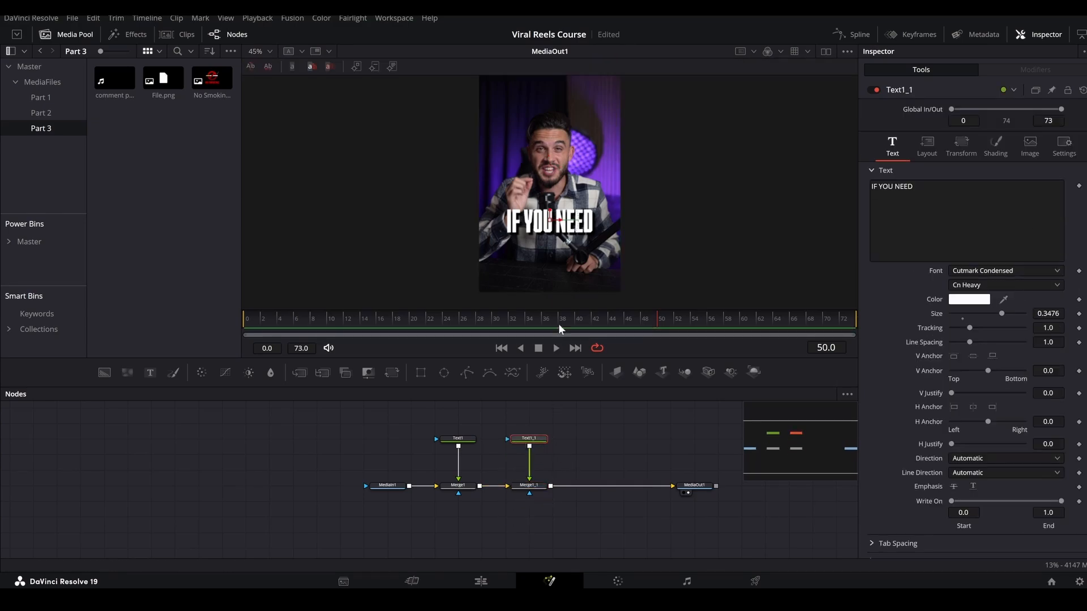
drag(552, 216, 552, 241)
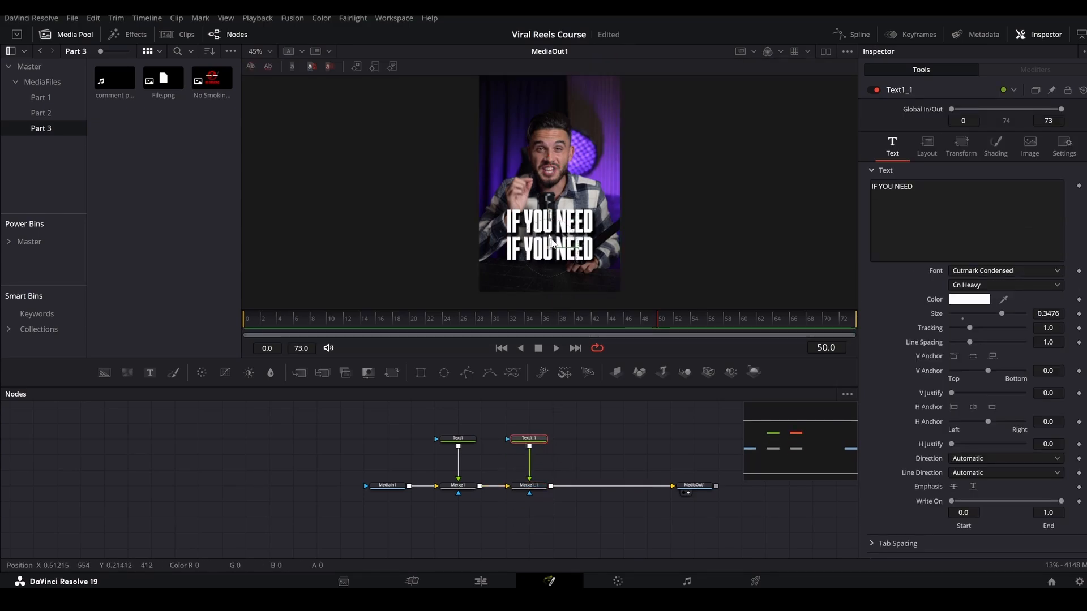
click(928, 195)
text(HE)
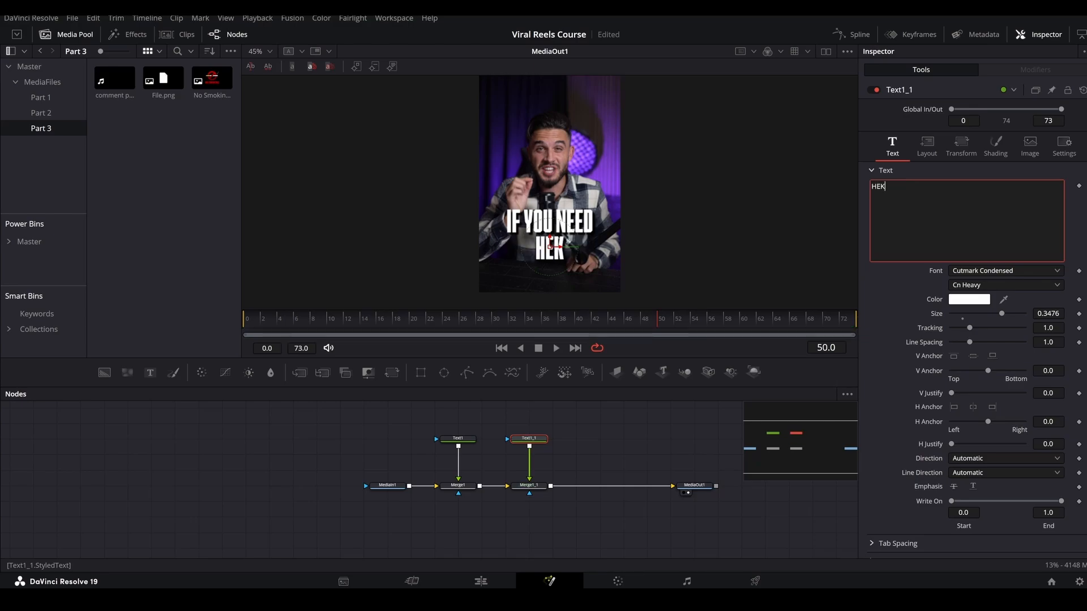
text(LP)
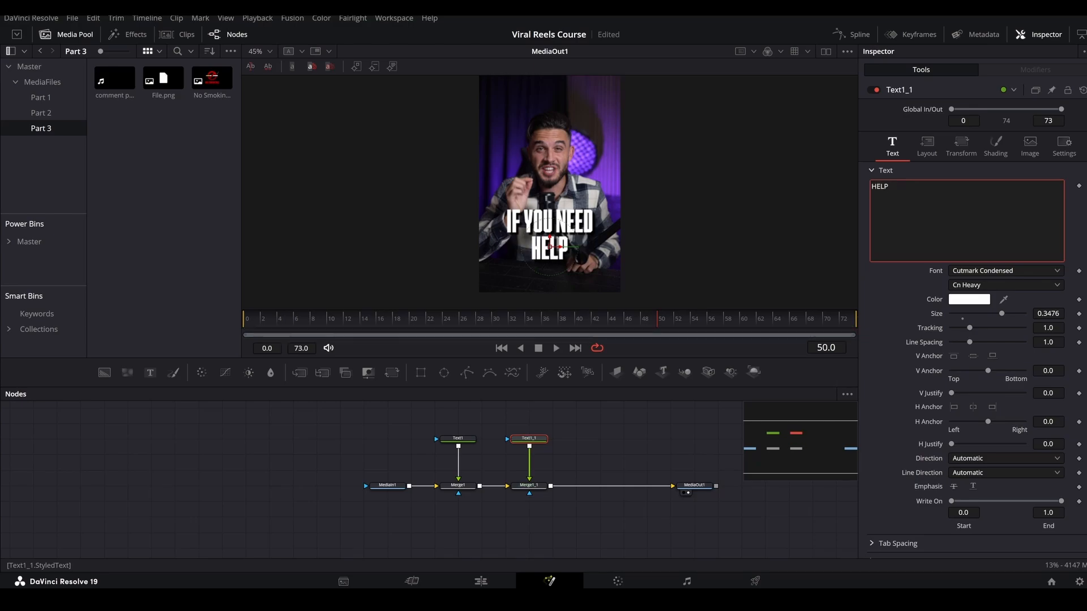
Enlarge the "HELP" text to size 0.84 and move it down clear of the "IF YOU NEED" line.
drag(1005, 314, 1023, 314)
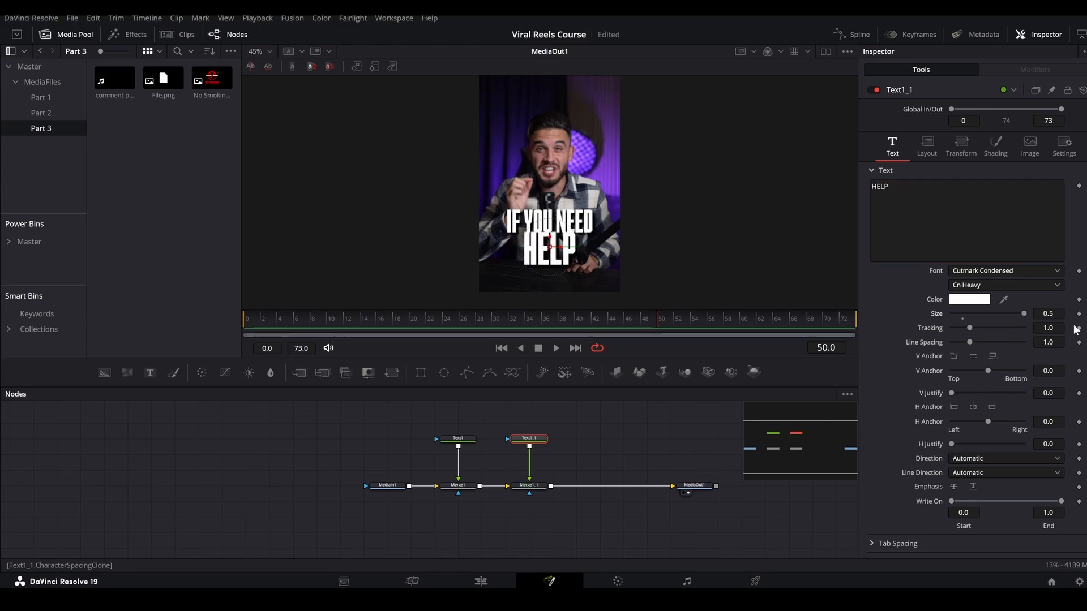
click(1051, 313)
key(Up)
key(Up)
key(Up)
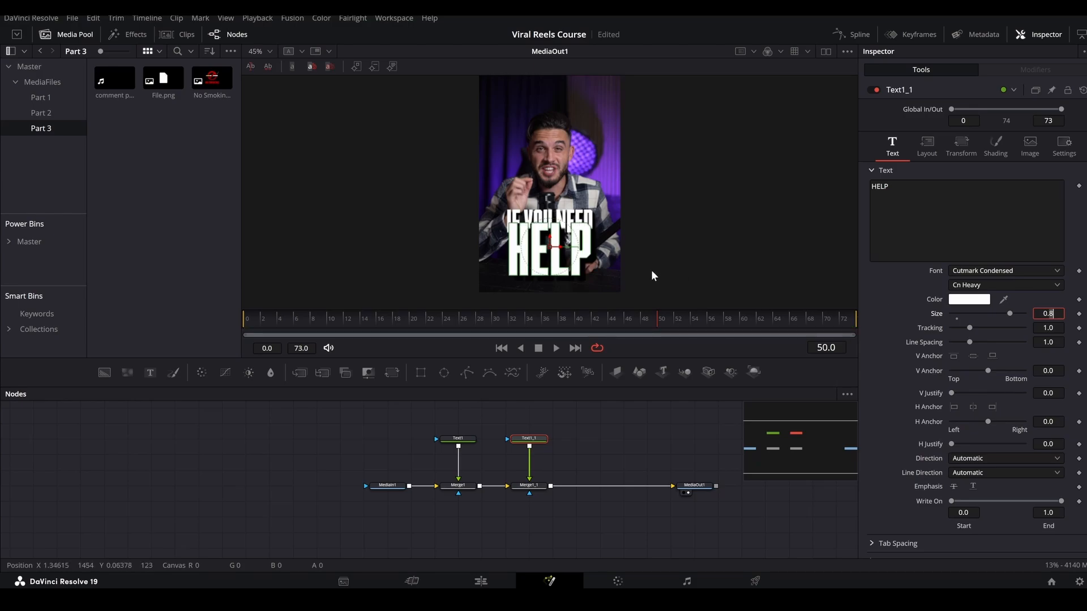
text(5)
key(Tab)
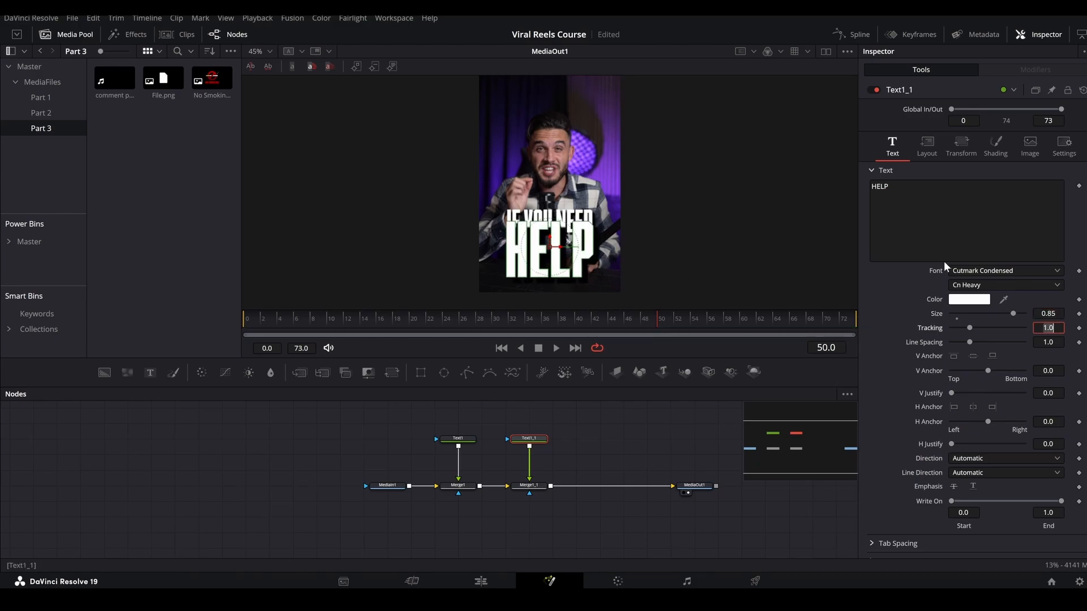
drag(1048, 313, 1045, 313)
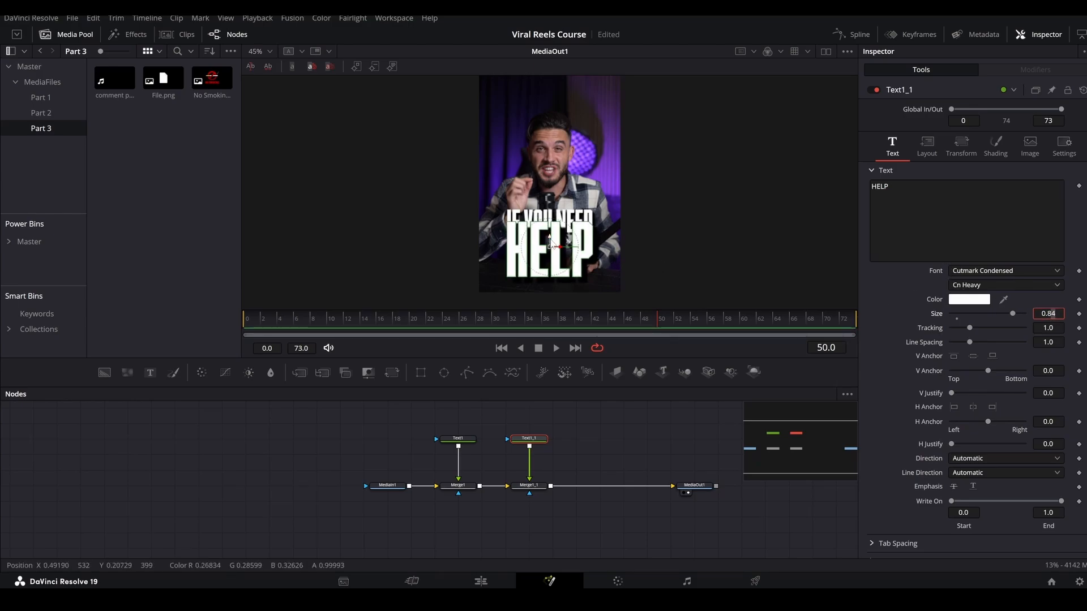
drag(552, 238, 554, 252)
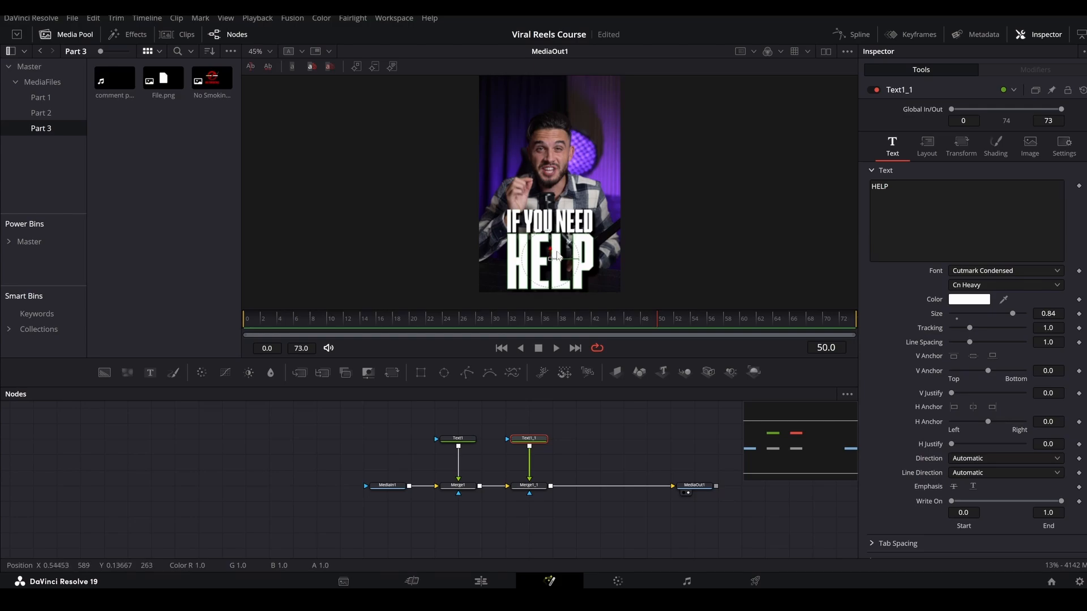
Colour the "HELP" text purple, starting from the #55007f swatch and making it brighter.
scroll(560, 236, down, 2)
click(962, 300)
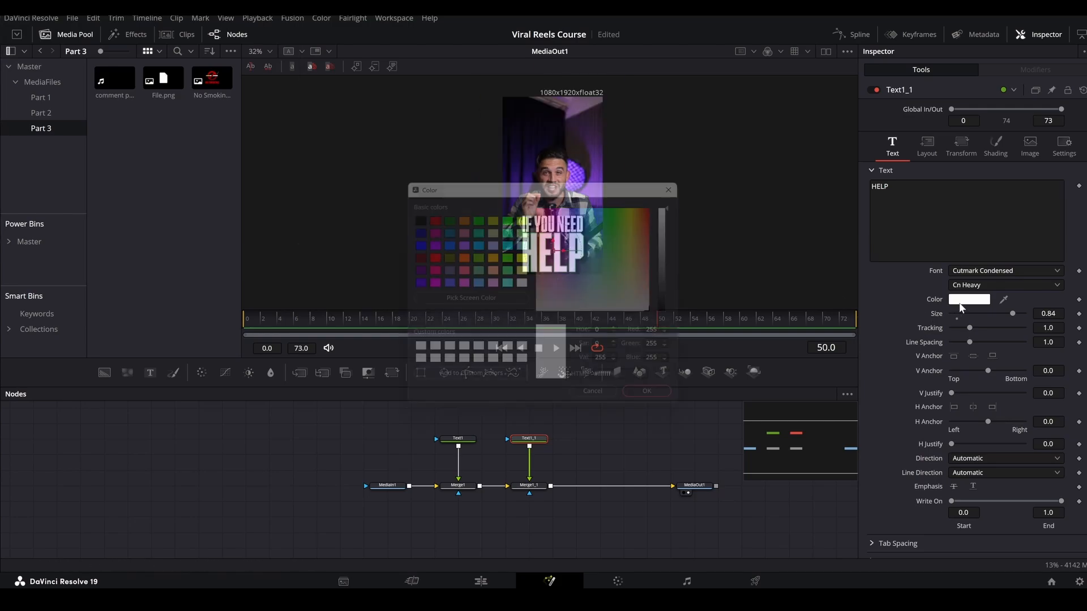
click(412, 270)
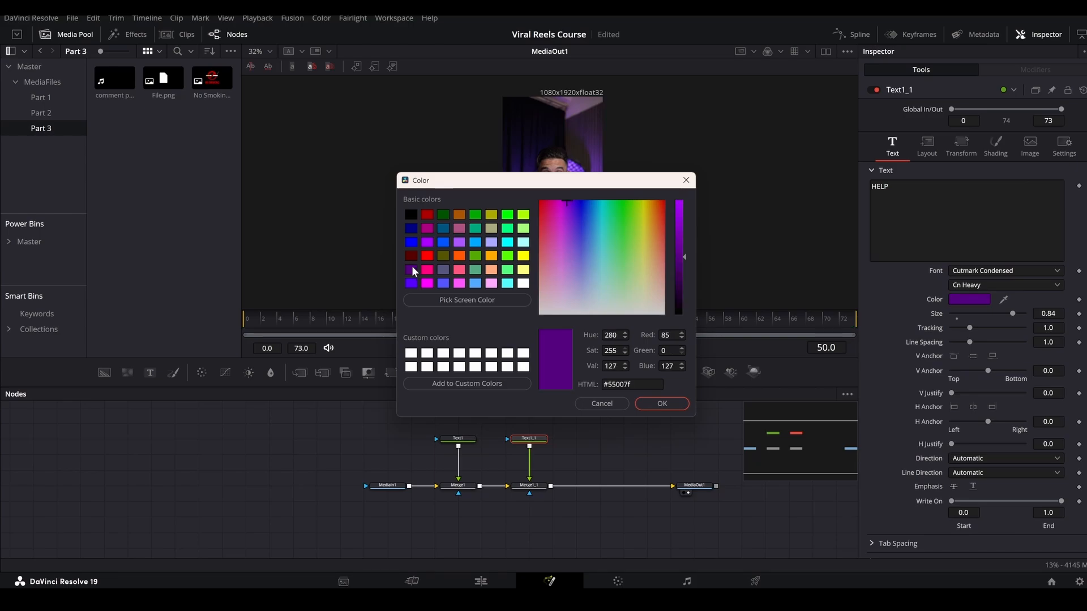
click(683, 231)
click(669, 404)
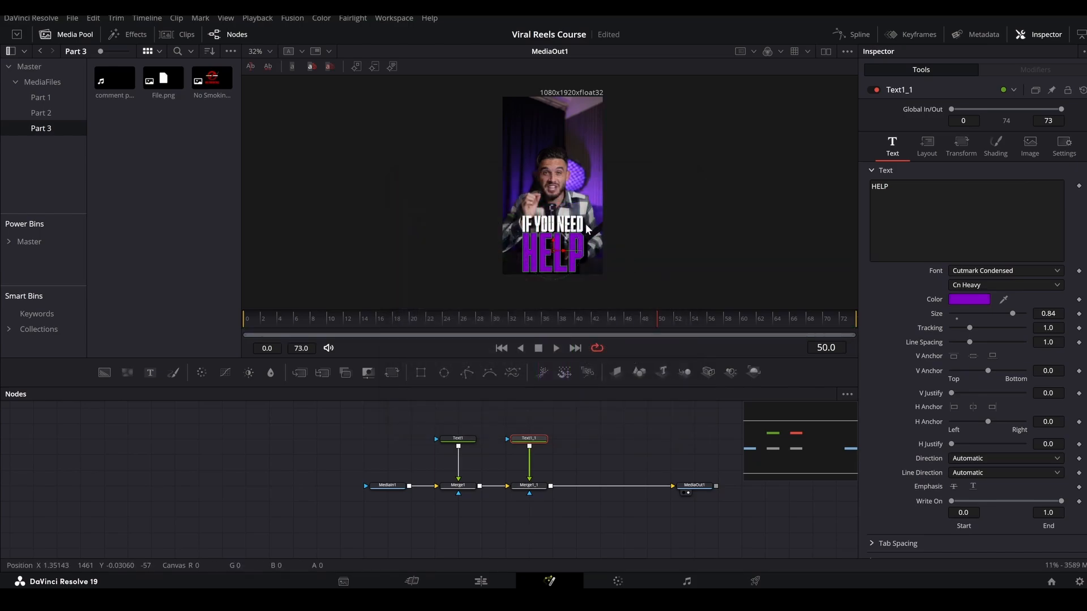
Add an XGlow node after the "HELP" text node and set its gain to about 0.28.
scroll(560, 252, up, 2)
key(shift+space)
text(xglow)
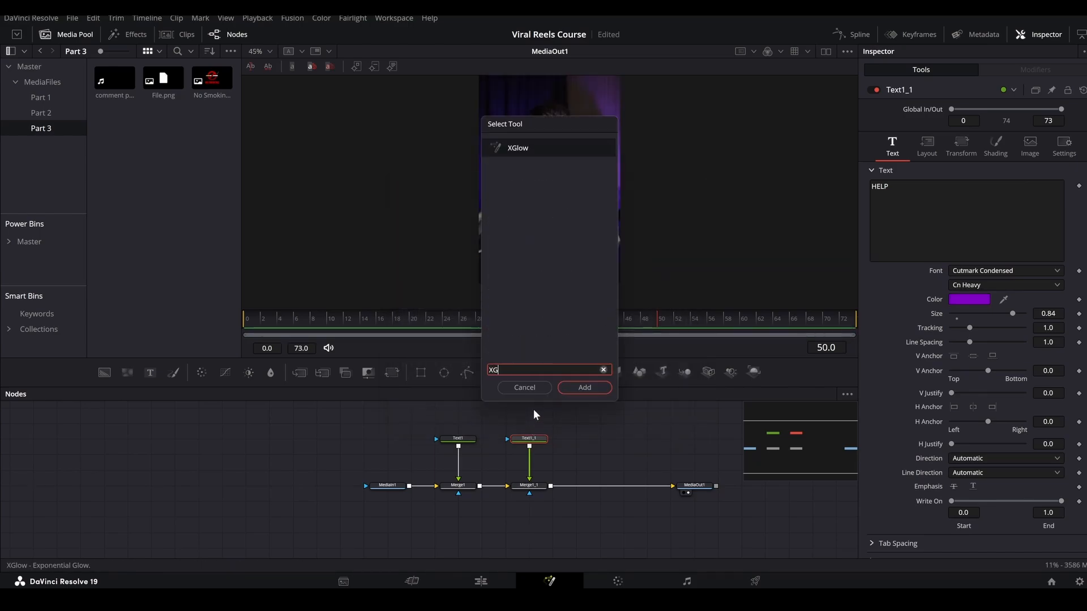
key(Return)
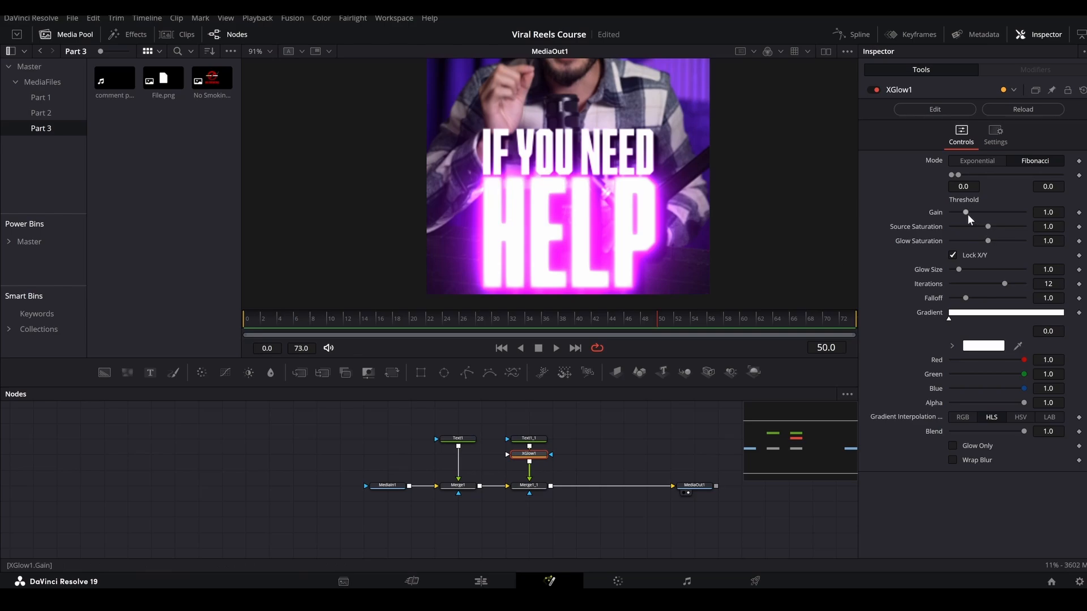
drag(967, 214, 954, 212)
scroll(505, 261, down, 6)
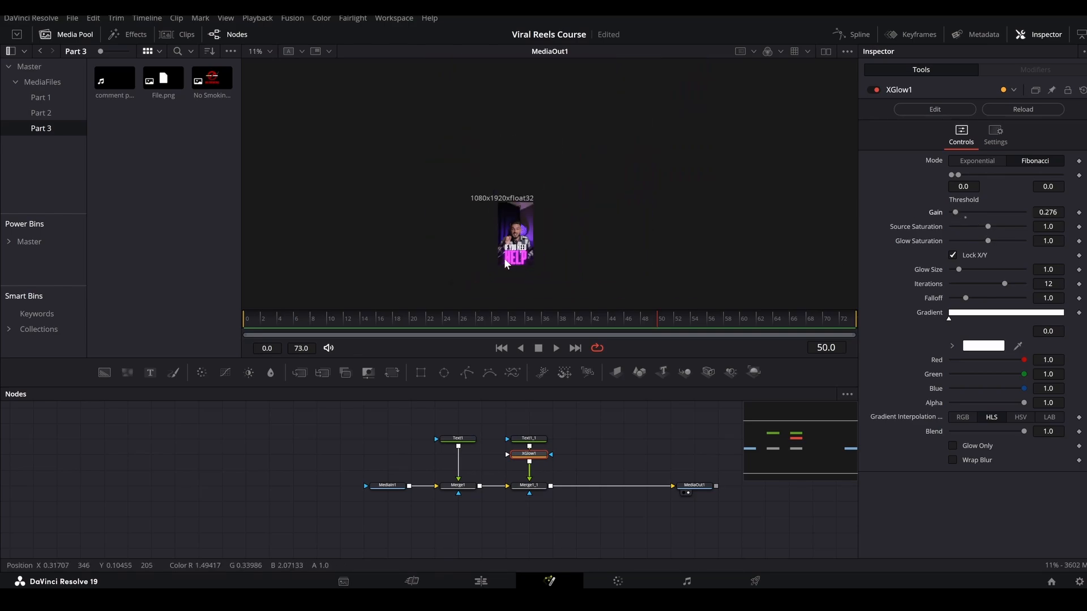
scroll(504, 261, up, 6)
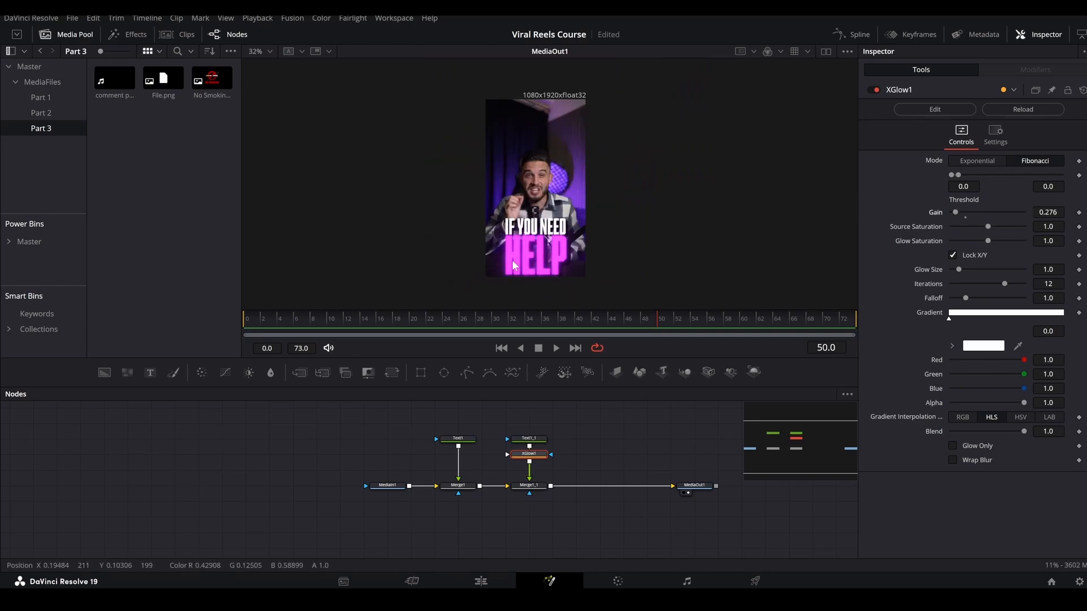
Reduce the size of the "HELP" text to about 0.81.
click(541, 439)
drag(1047, 314, 1042, 313)
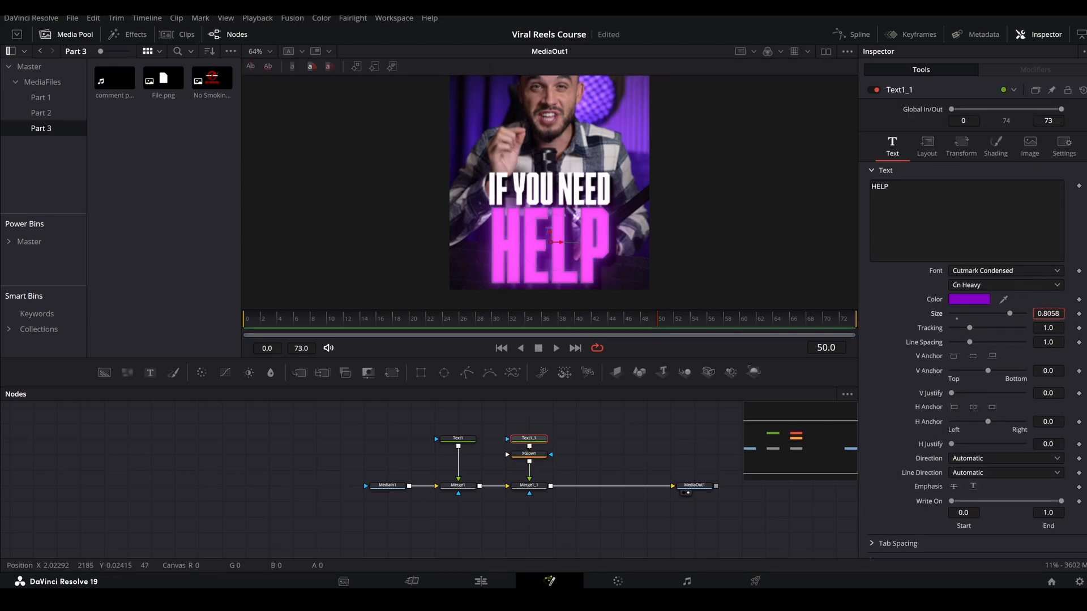
Animate the Write On end of the "IF YOU NEED" text from 0.0 at frame 30 to 1.0 at frame 60.
click(447, 439)
drag(352, 316, 494, 317)
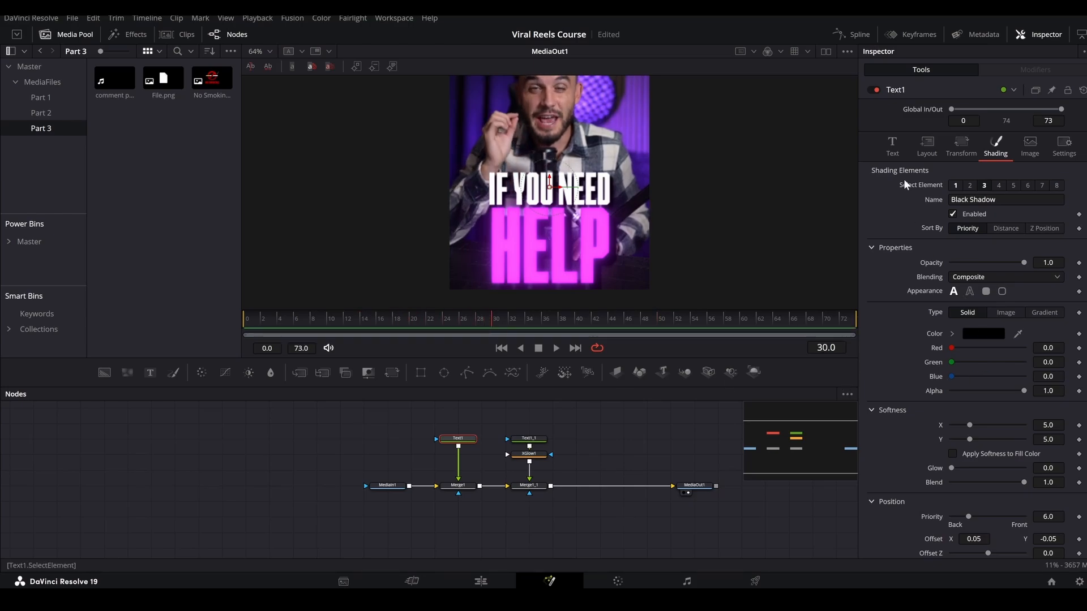
click(894, 150)
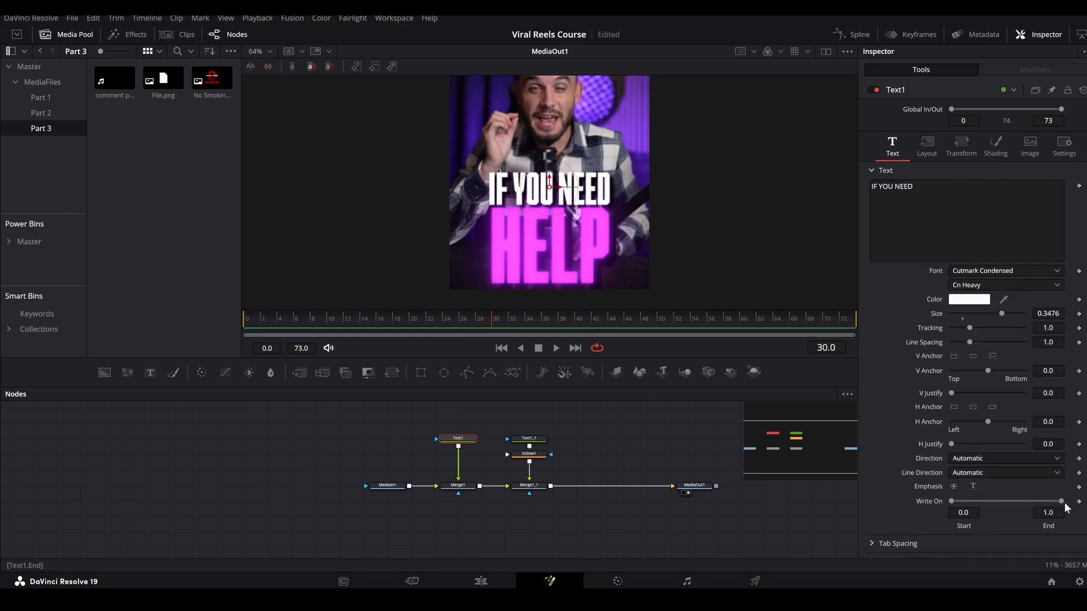
drag(1063, 503, 884, 504)
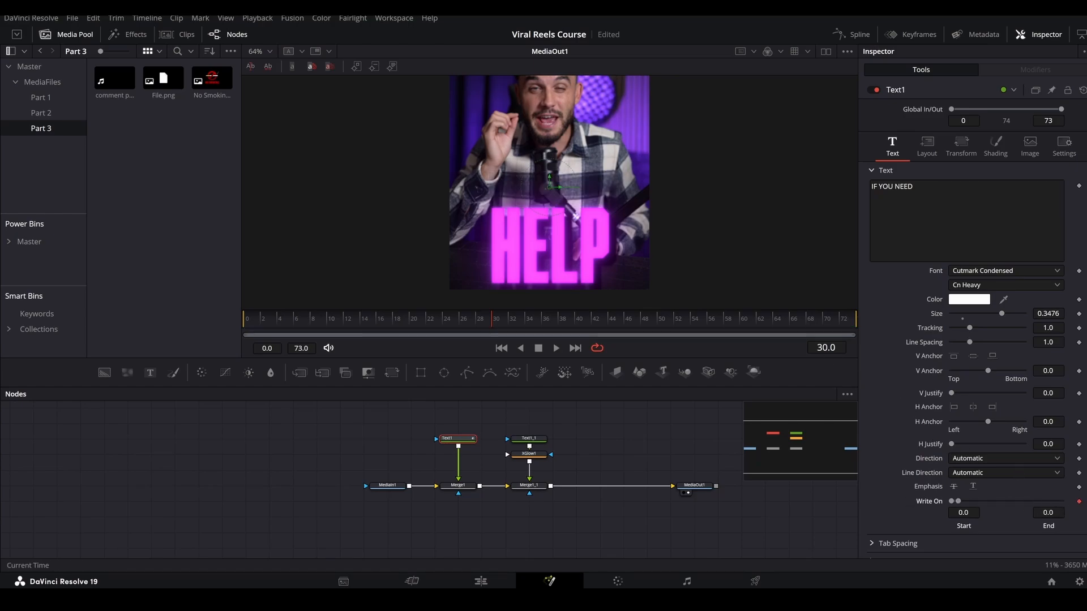
key(Up)
key(Up)
key(Up)
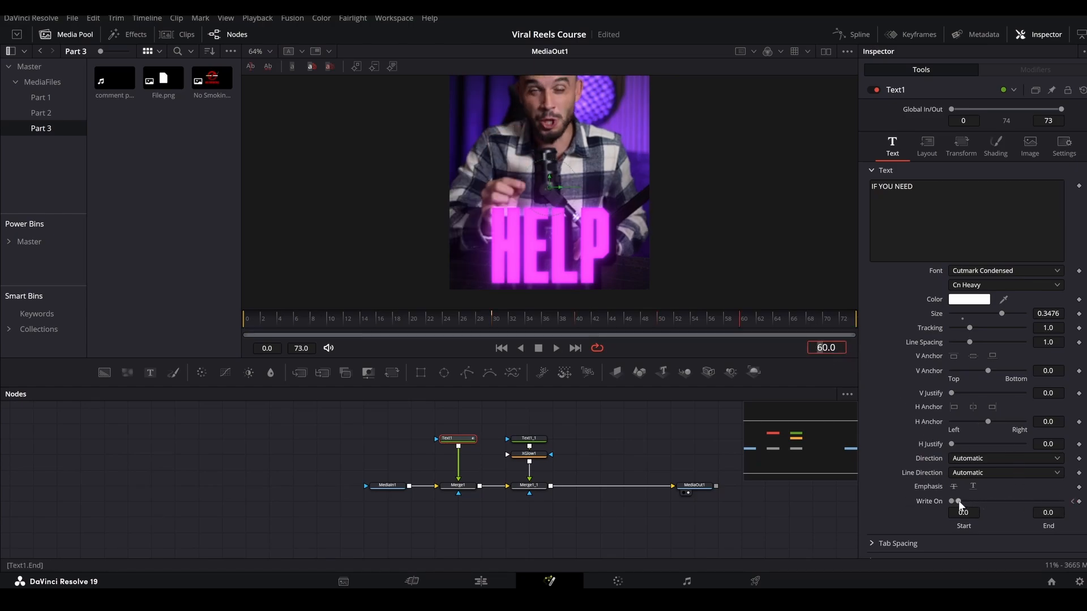
drag(958, 502, 1060, 501)
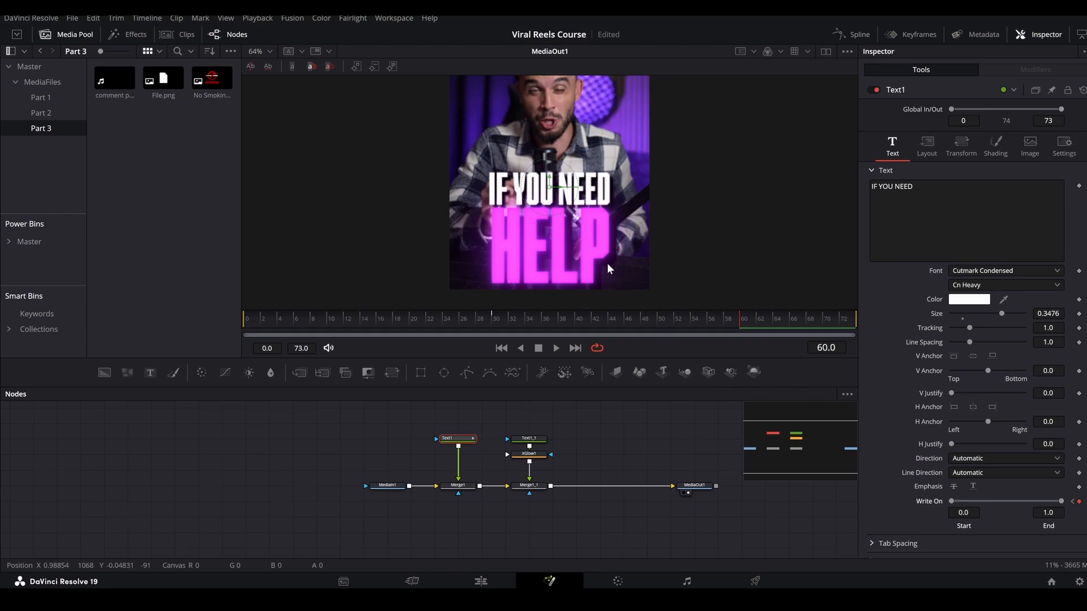
Add a Follower modifier to the styled text of the "HELP" node.
click(535, 442)
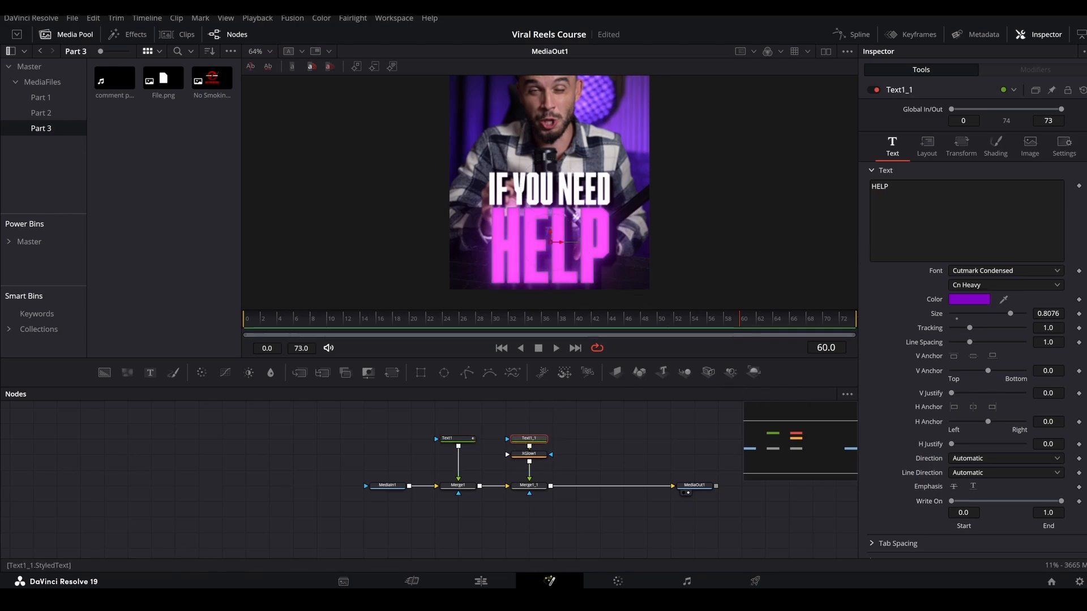
right_click(917, 221)
click(952, 286)
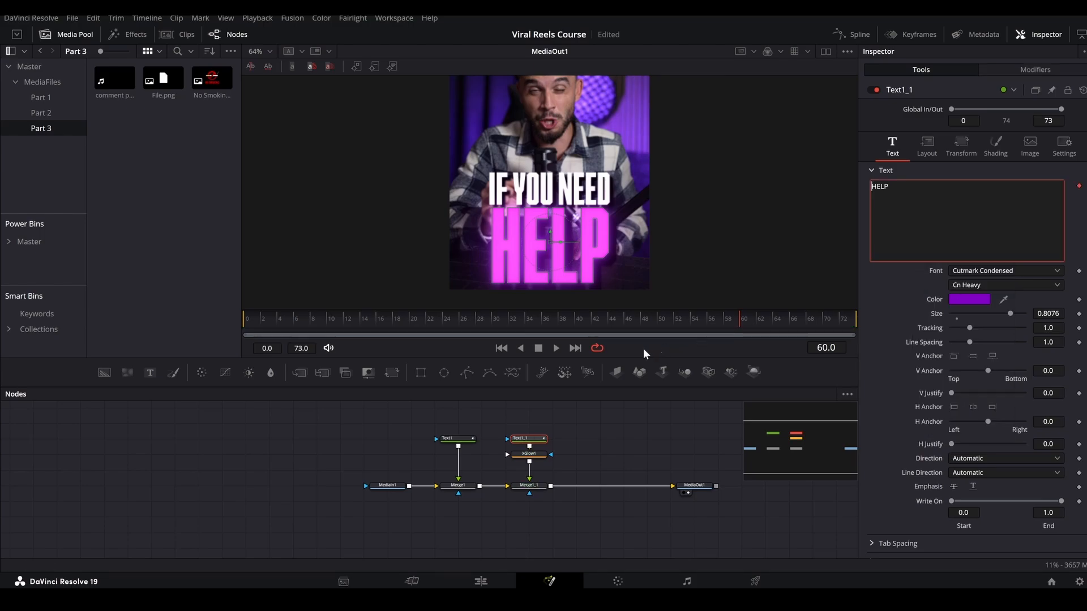
At frame 40, keyframe the Follower's opacity at 0.0 for both the white solid fill and the black shadow elements.
click(576, 320)
click(1024, 70)
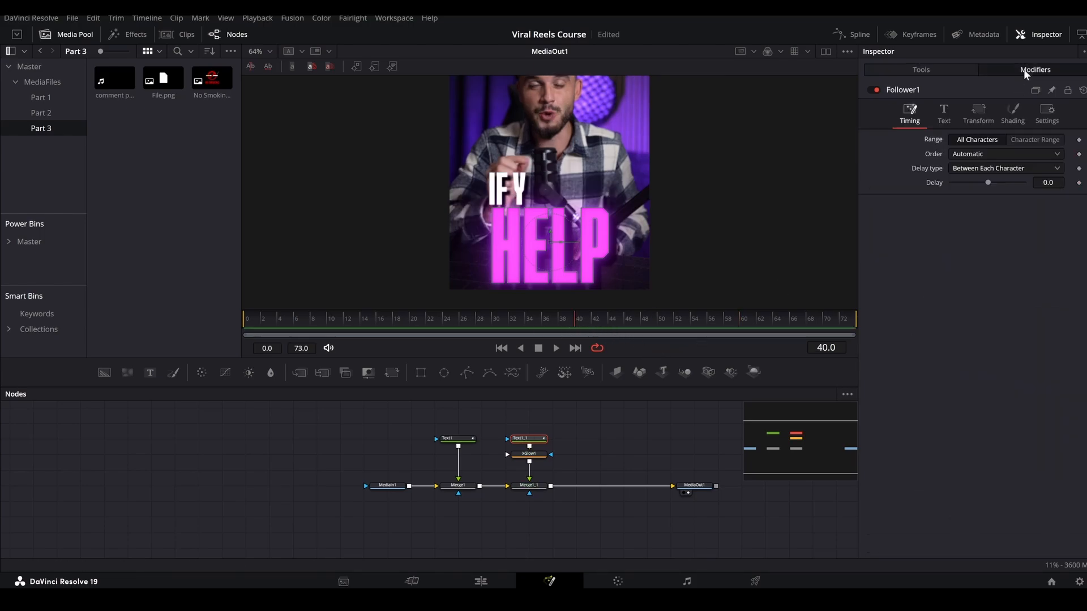
click(1013, 116)
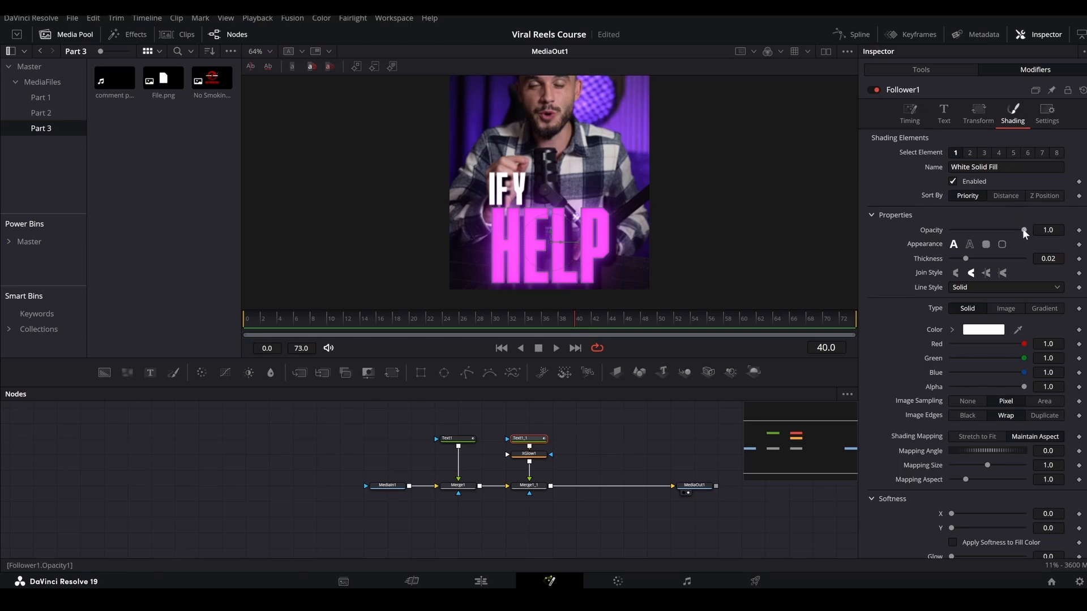
drag(1022, 229, 919, 228)
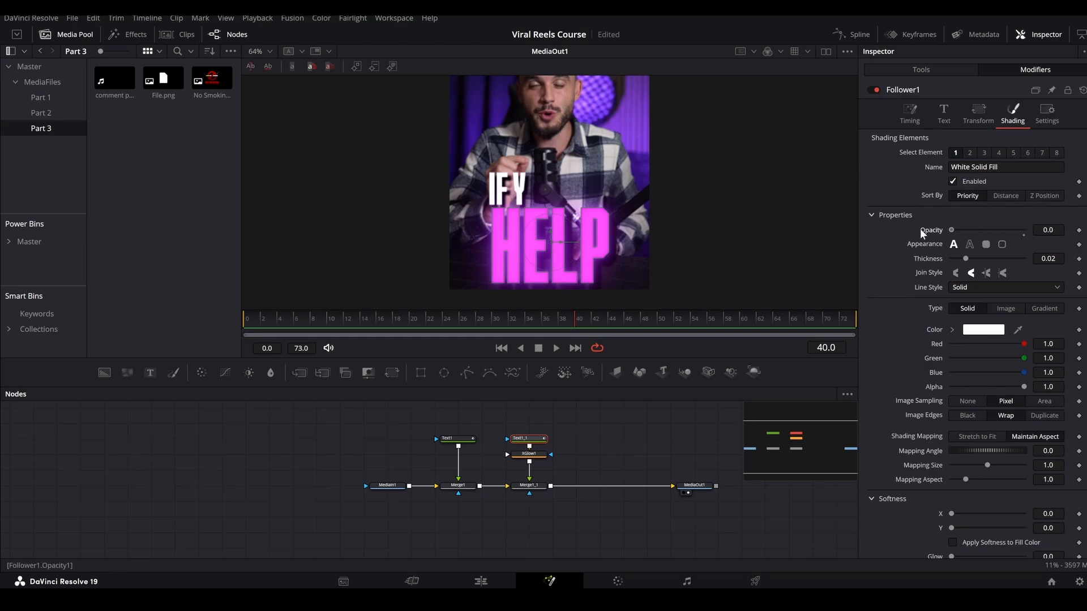
click(1079, 231)
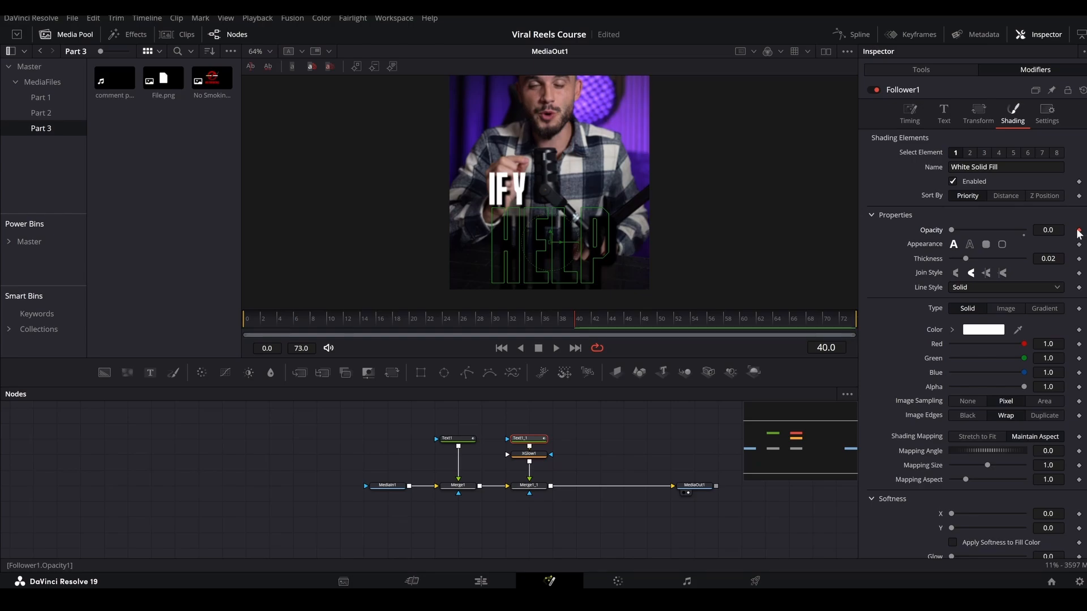
click(983, 152)
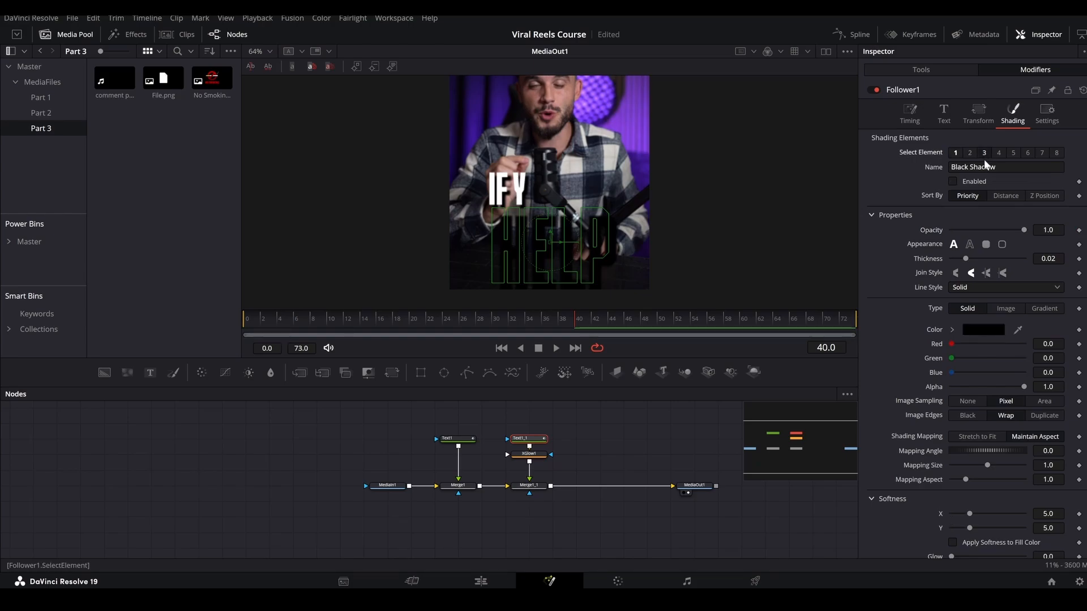
drag(1023, 228, 950, 230)
click(1078, 231)
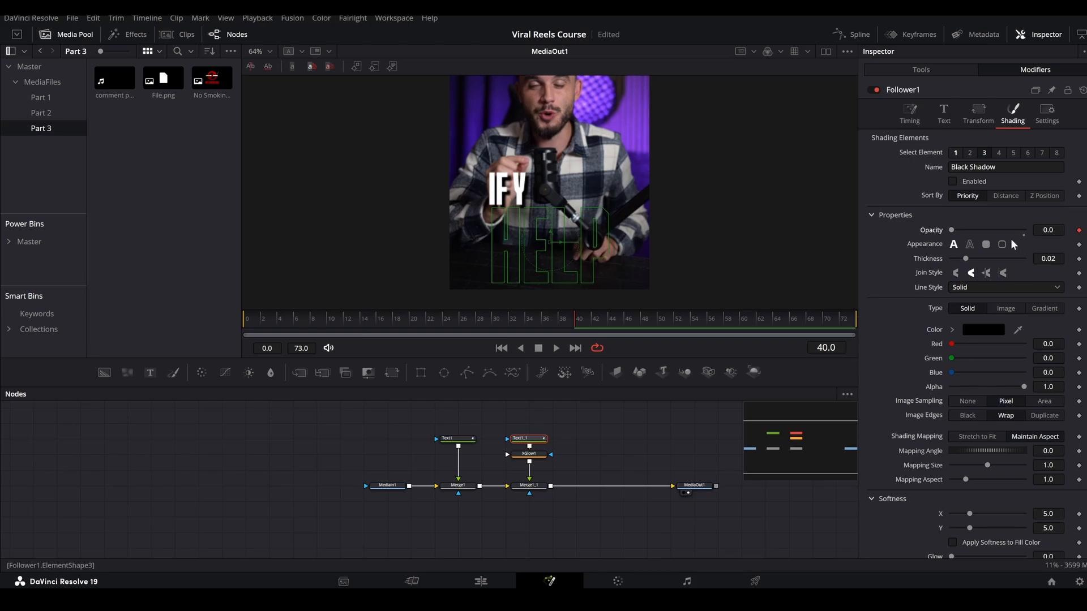
At frame 43, raise the Follower's black shadow and white solid fill opacity to 1.0.
key(Right)
key(Right)
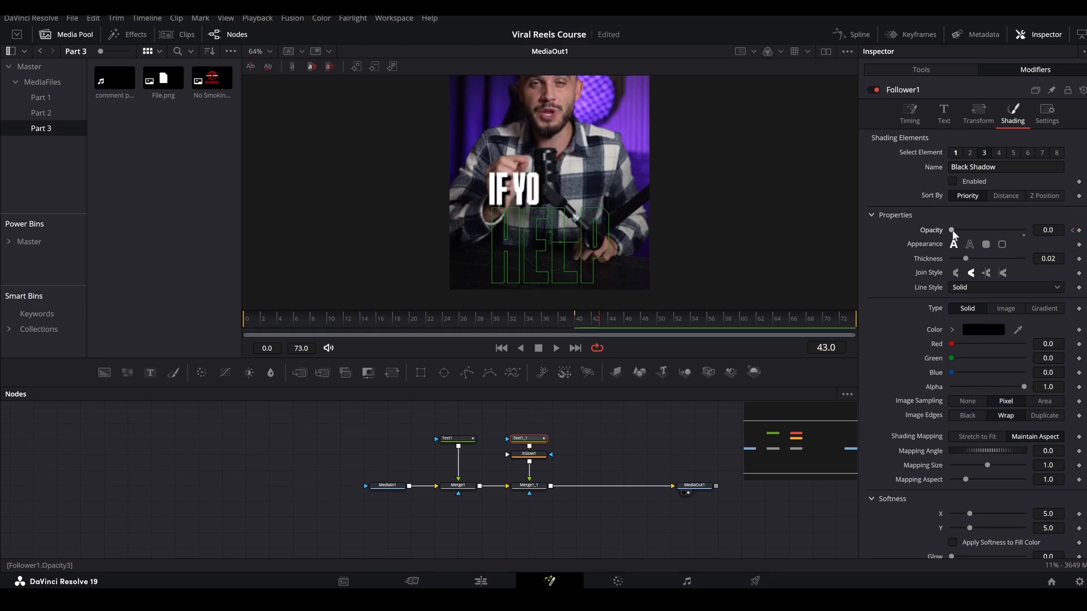
drag(952, 230, 1025, 229)
click(956, 153)
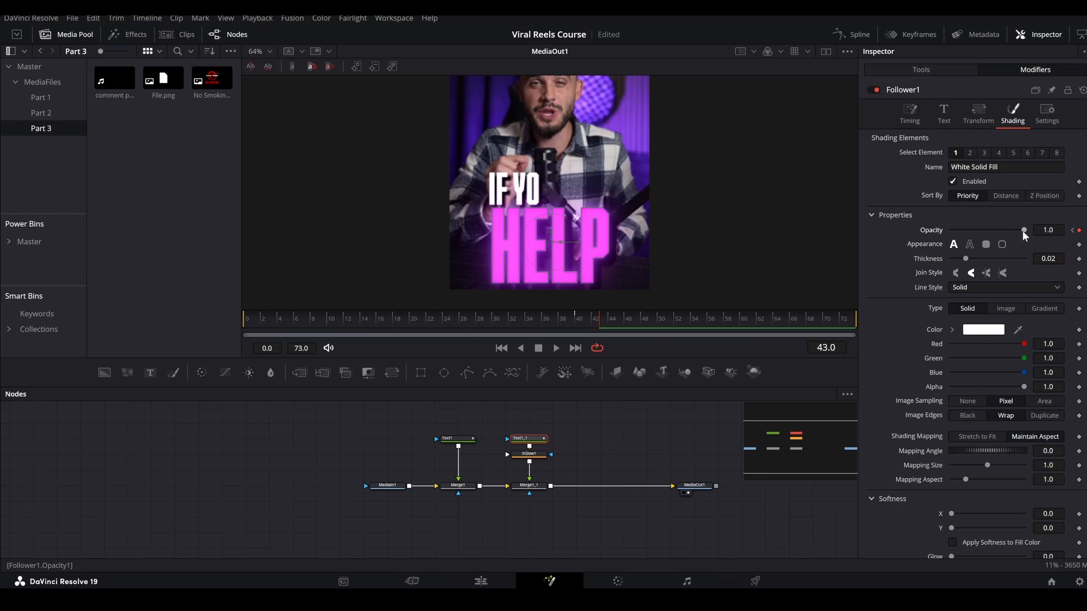
At frame 46, drop the Follower's white solid fill and black shadow opacity back to 0.0.
key(Right)
key(Right)
key(Right)
drag(1024, 230, 909, 227)
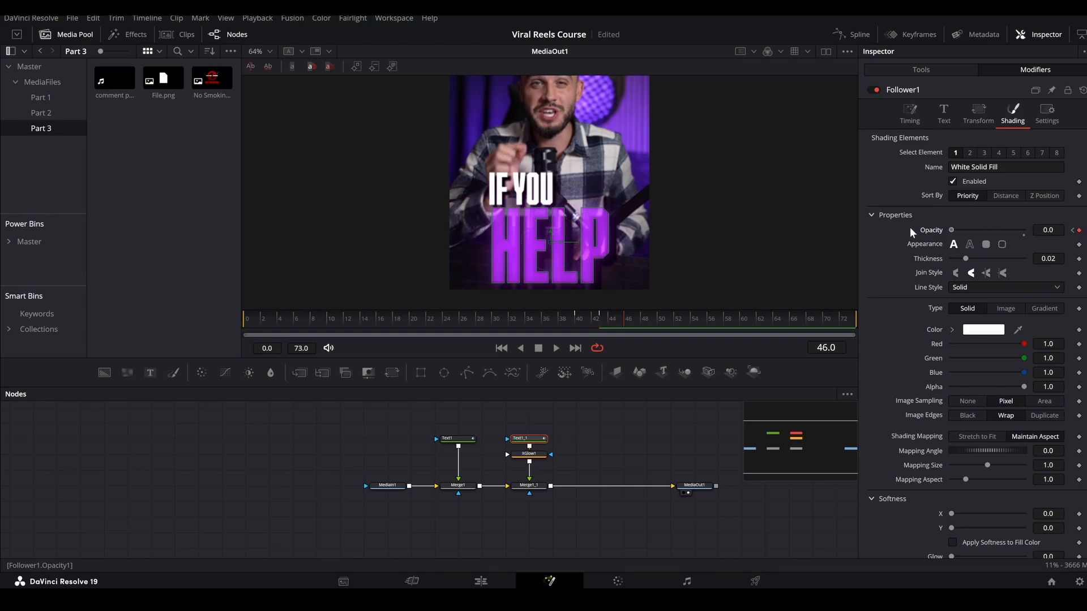
click(984, 153)
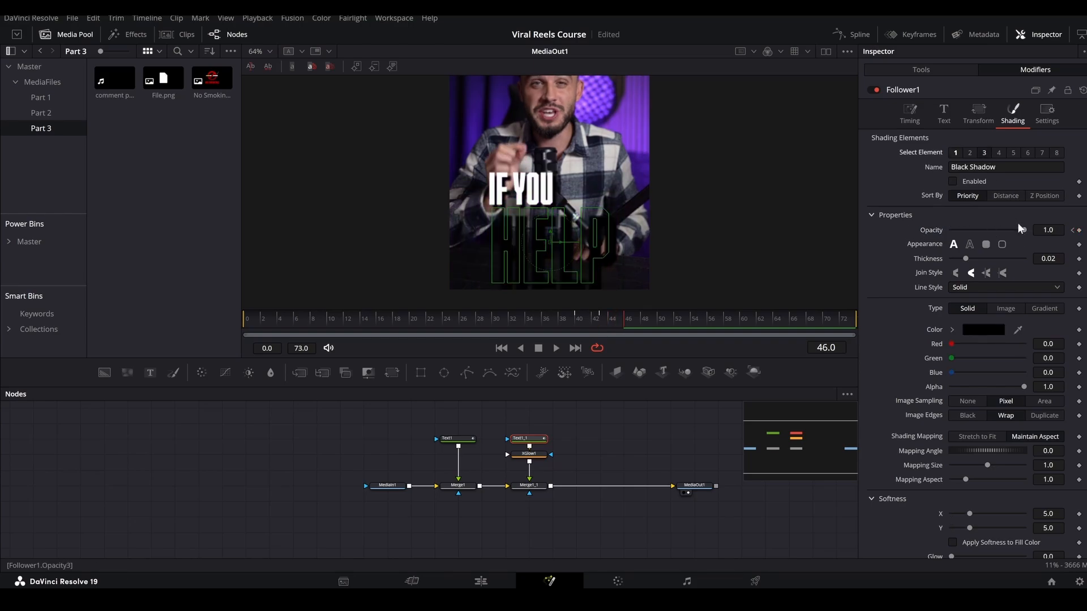
drag(1024, 228, 907, 235)
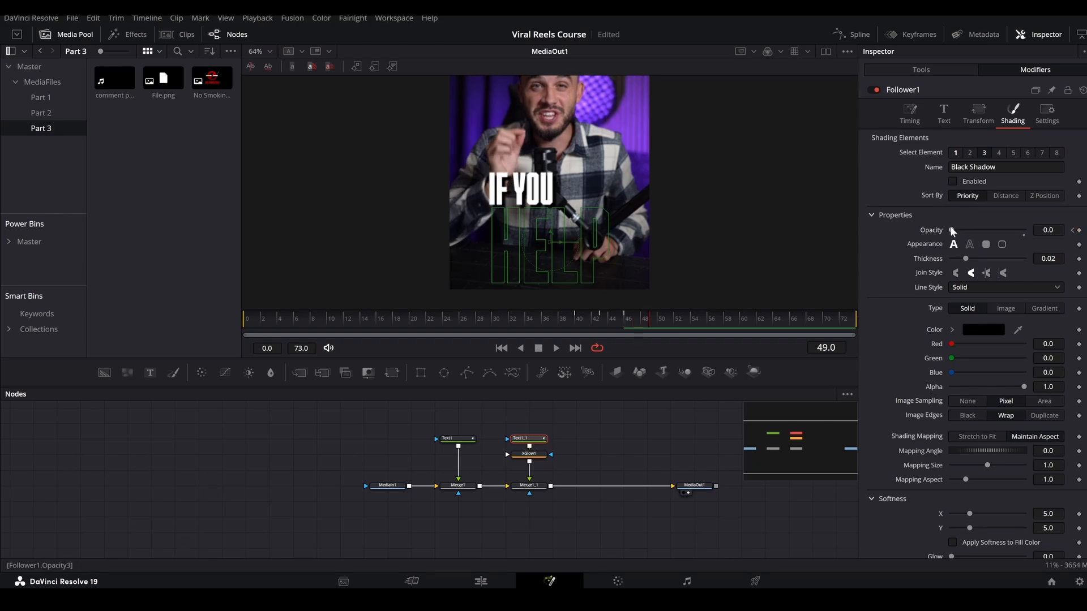
At frame 49, bring the Follower's shadow and fill opacity back up to 1.0.
drag(951, 229, 1071, 249)
click(956, 153)
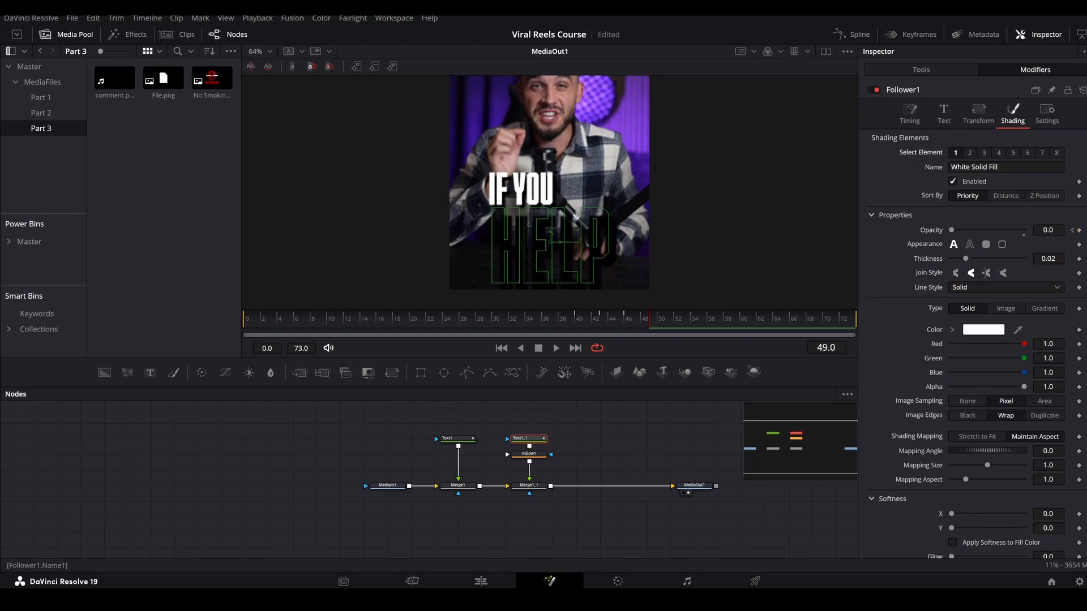
drag(953, 229, 1024, 230)
mouse_move(668, 325)
mouse_down()
mouse_move(568, 322)
mouse_move(649, 321)
mouse_up()
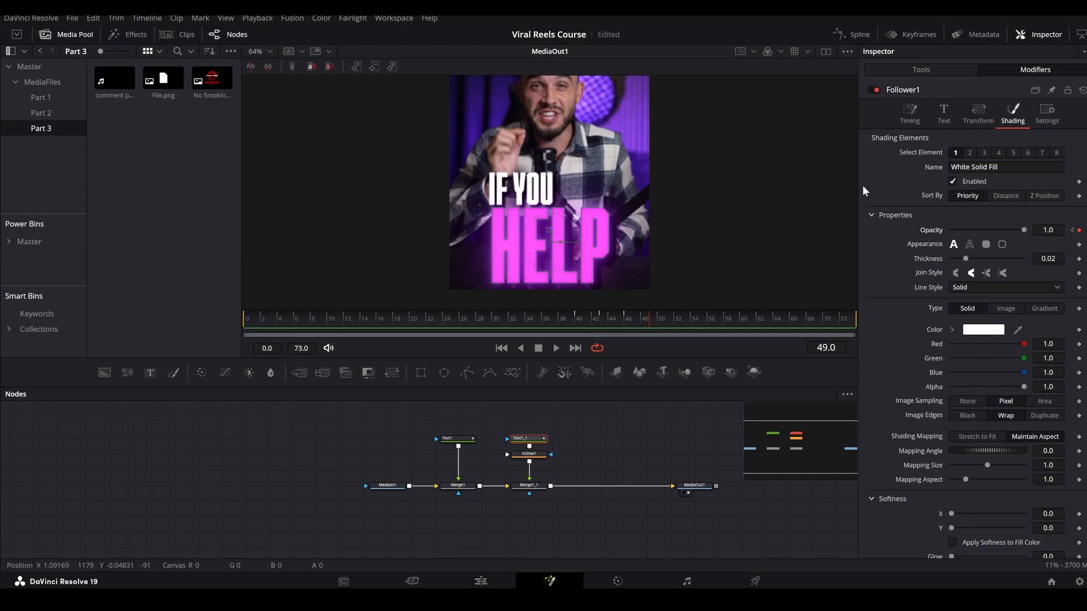
Set the Follower's order to Random But One by One with a delay of 2.0 between each character, checking the flicker.
click(914, 112)
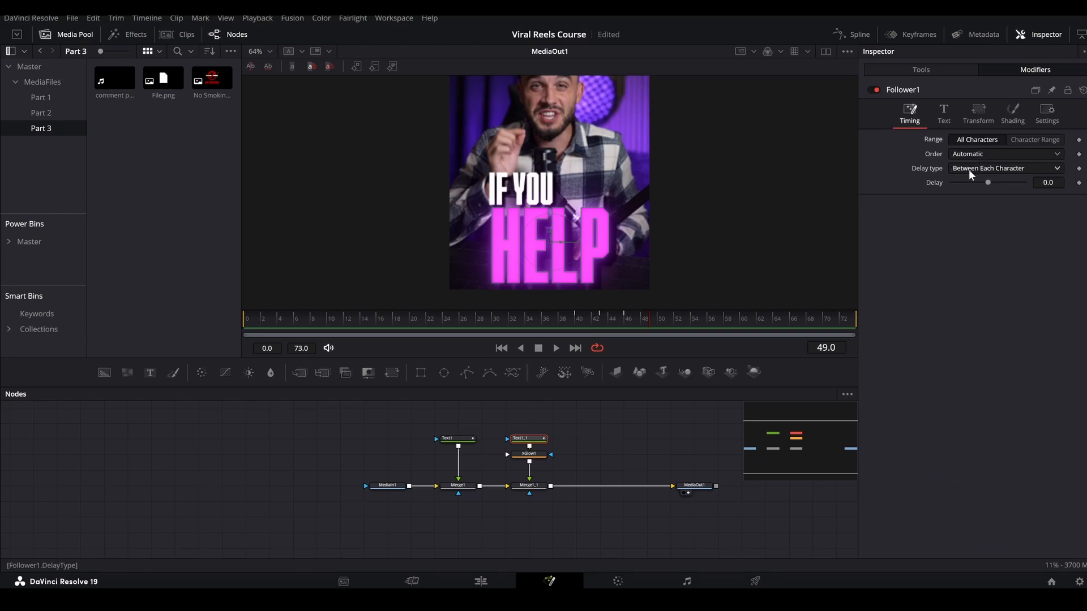
click(969, 168)
click(967, 169)
click(969, 152)
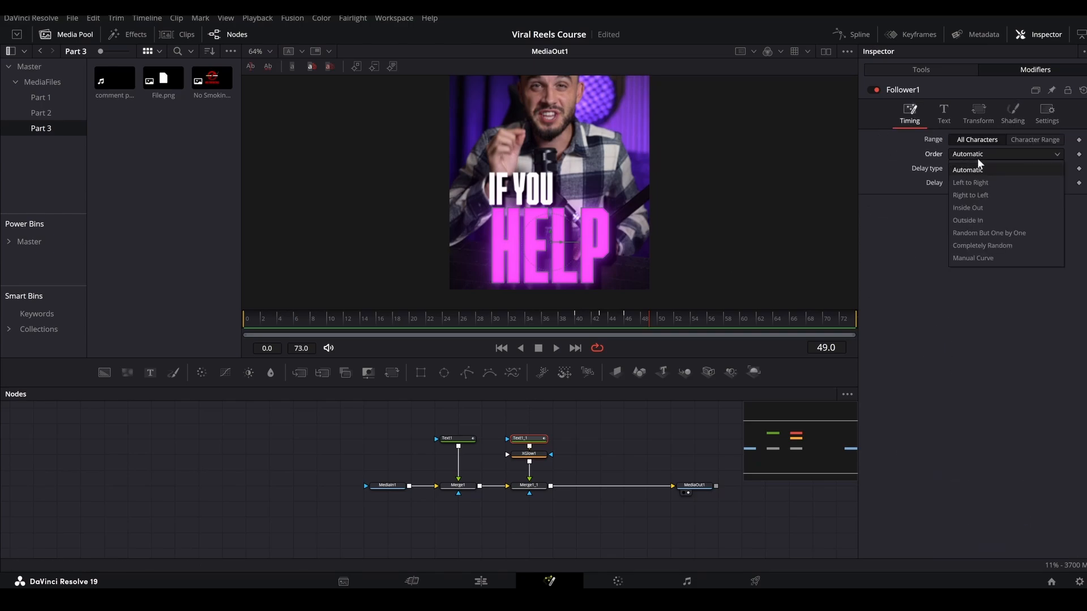
click(977, 233)
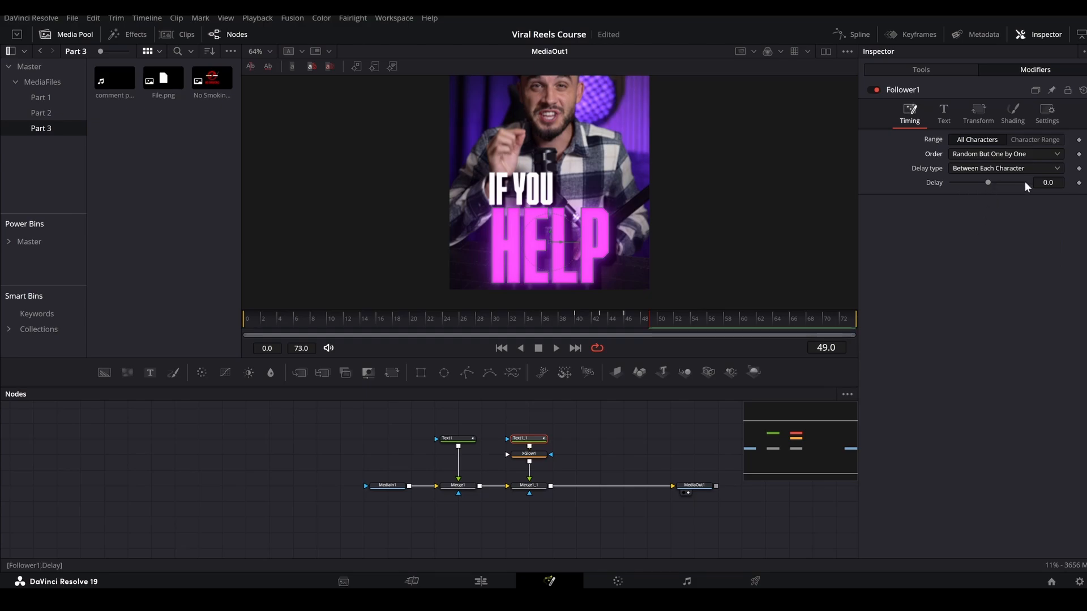
text(3)
key(Return)
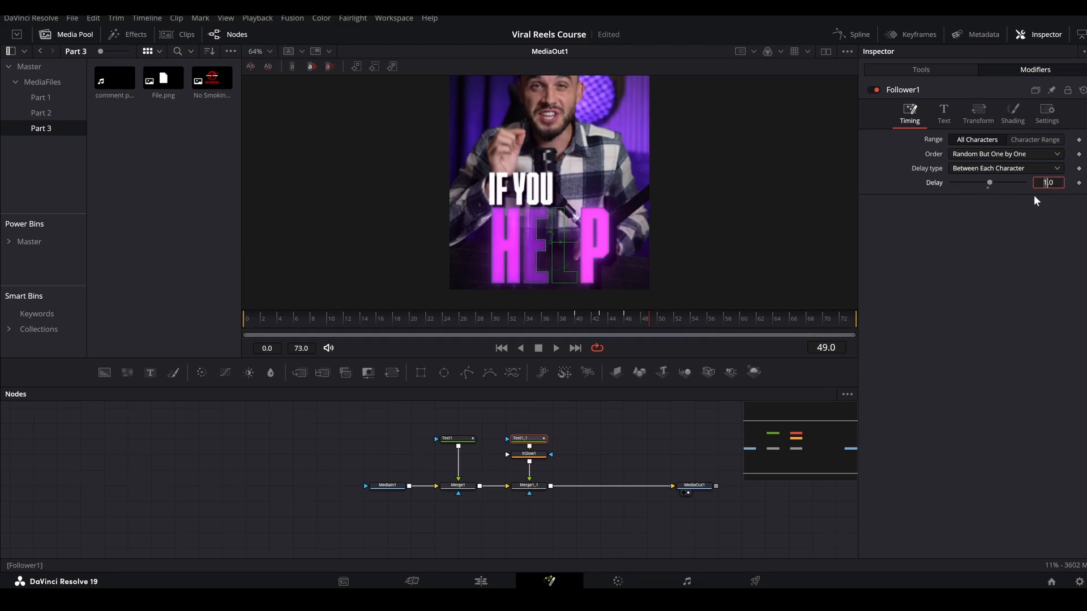
drag(620, 318, 674, 318)
text(2)
key(Return)
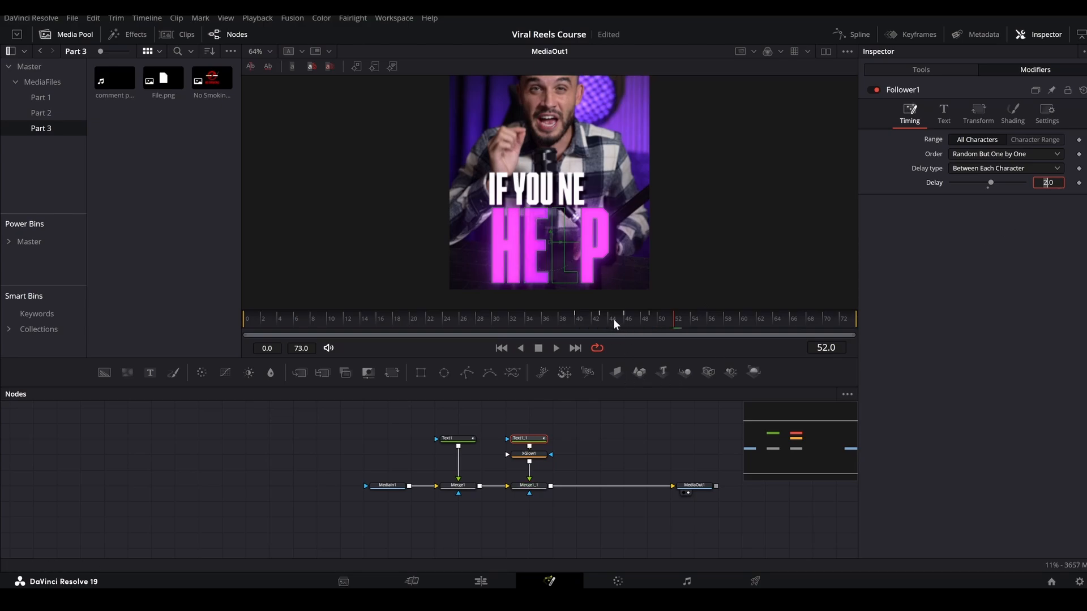
drag(612, 318, 728, 316)
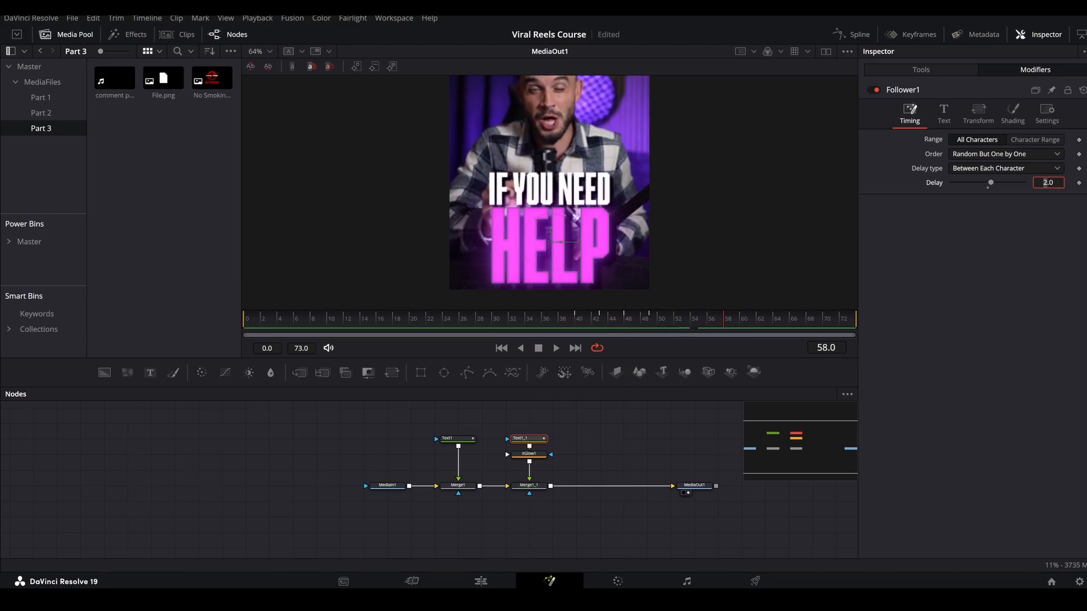
Convert all the "HELP" Follower opacity keyframes to stepped interpolation in the spline editor.
click(852, 34)
click(464, 425)
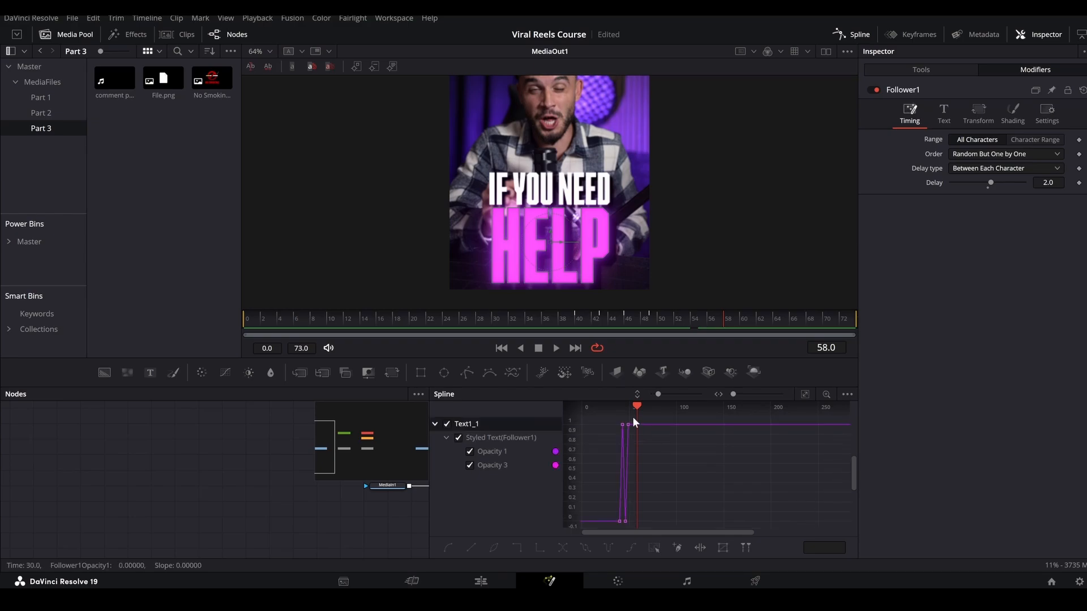
click(805, 394)
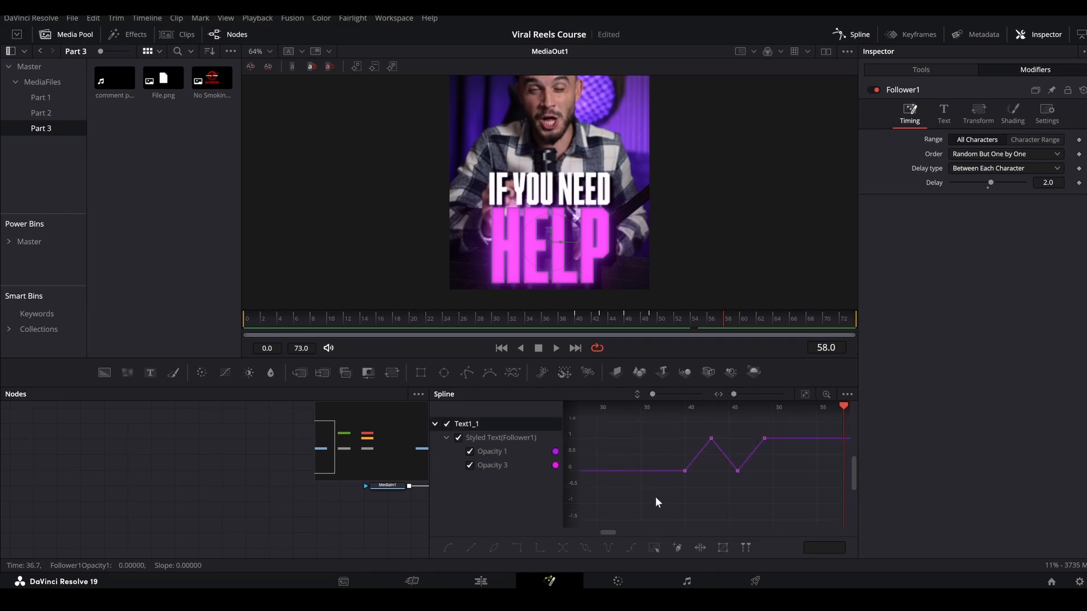
drag(660, 494, 804, 430)
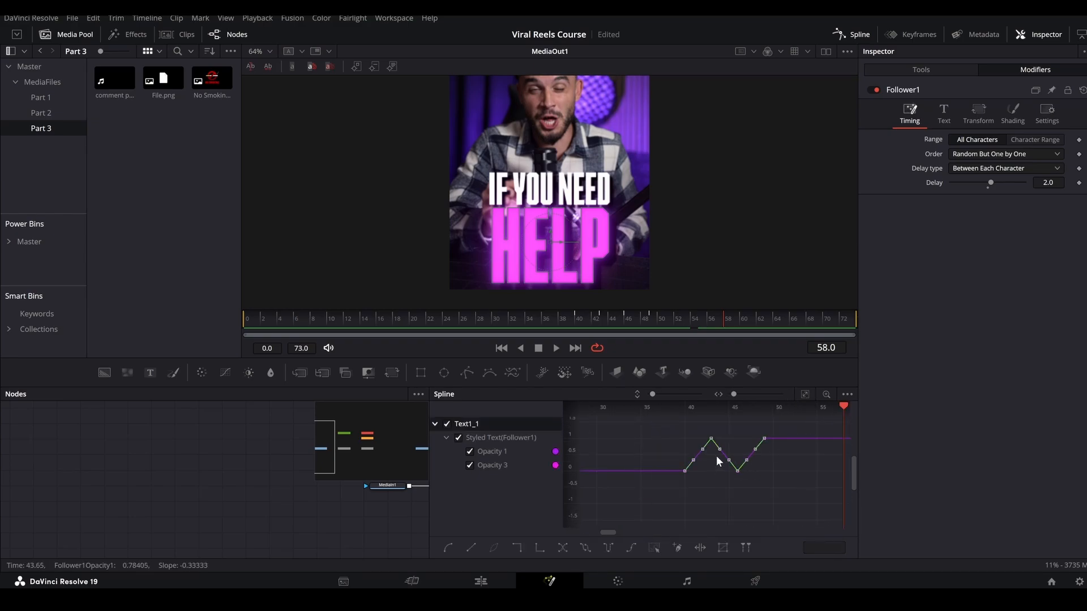
click(517, 550)
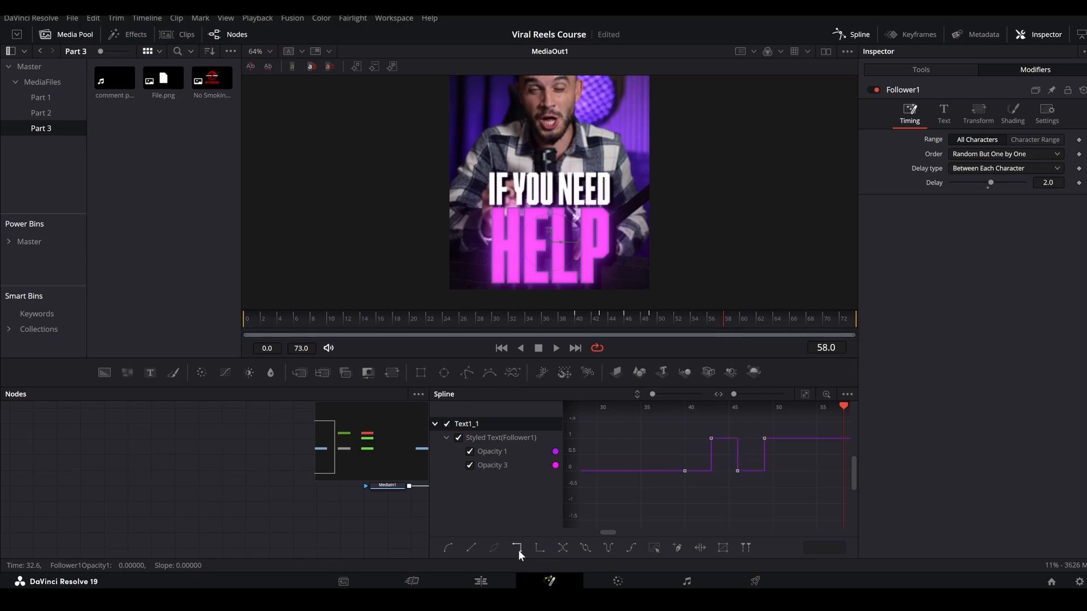
click(851, 32)
Preview the title animation and reduce the XGlow gain on the "HELP" text to 0.17.
drag(537, 321, 823, 318)
scroll(539, 226, down, 3)
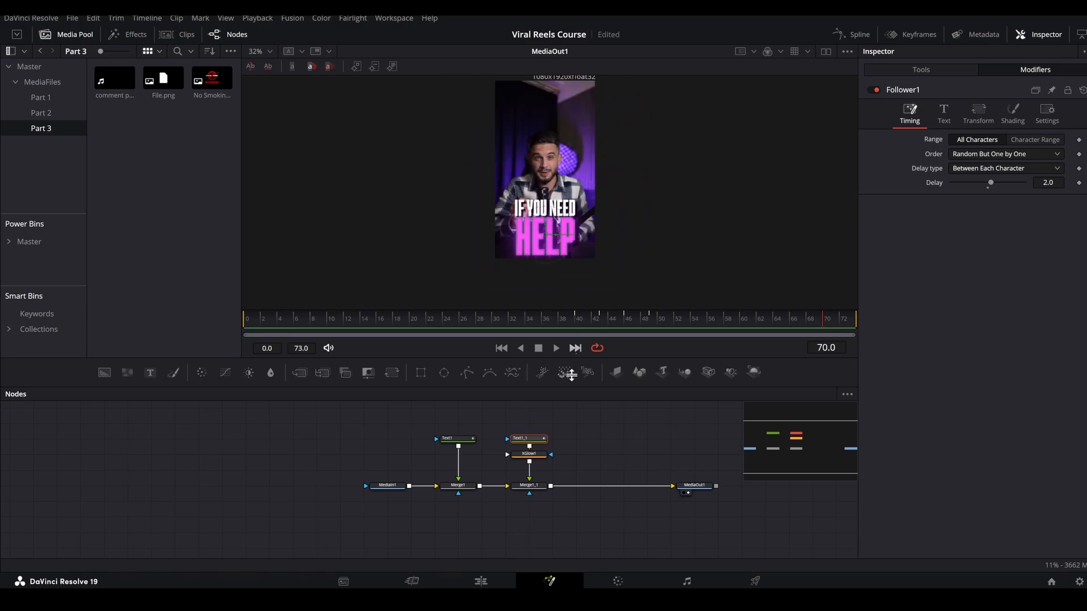
click(503, 412)
drag(250, 321, 847, 320)
click(529, 454)
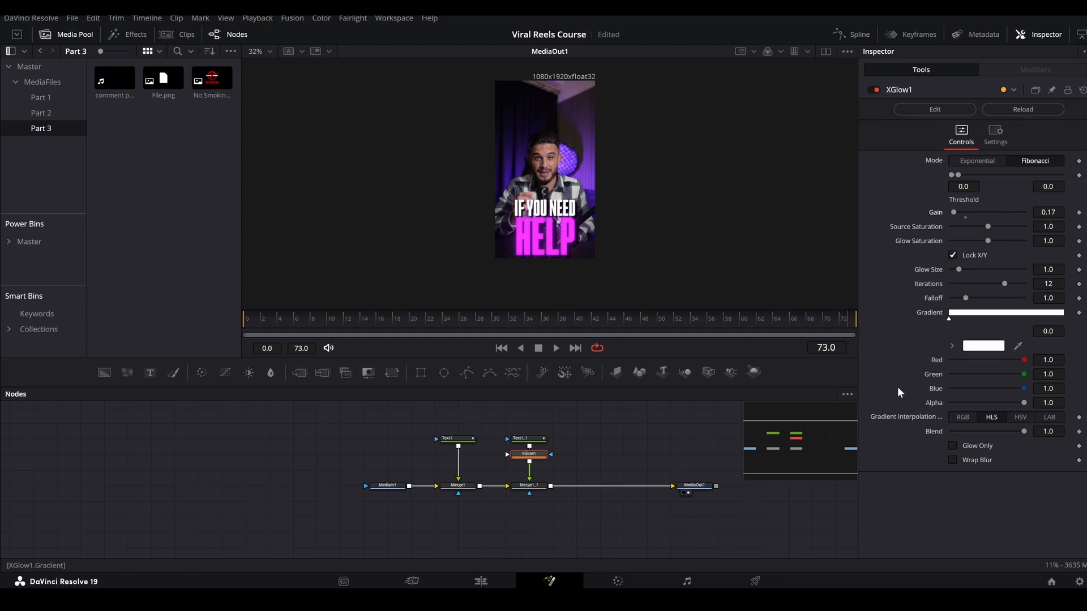
Return to the edit timeline and play the reel beyond the last adjustment clip, stopping at about 01:00:35:17.
click(504, 576)
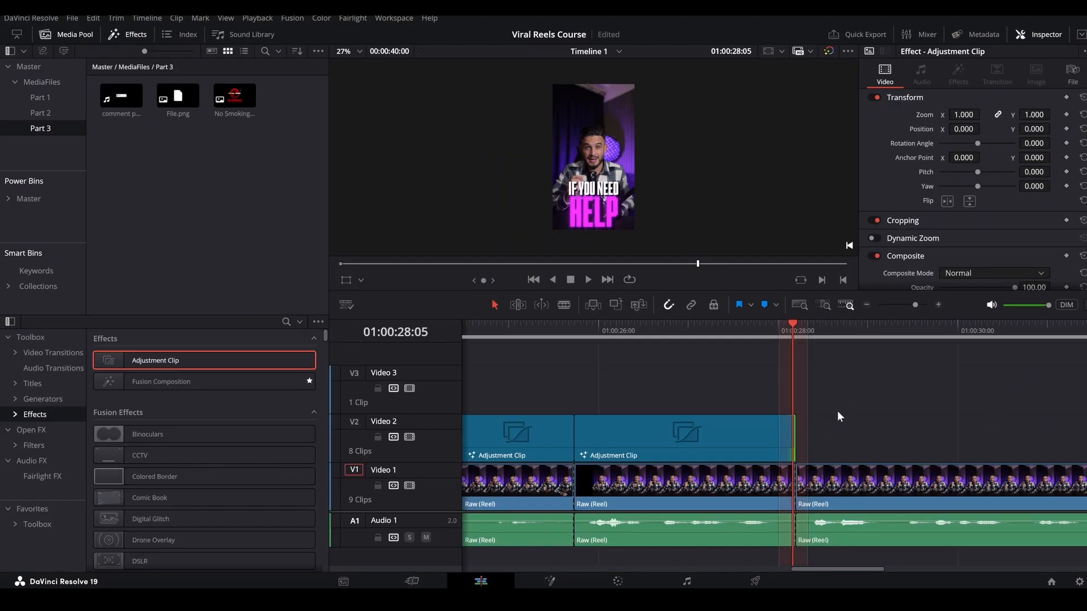
scroll(799, 408, down, 1)
key(Right)
key(space)
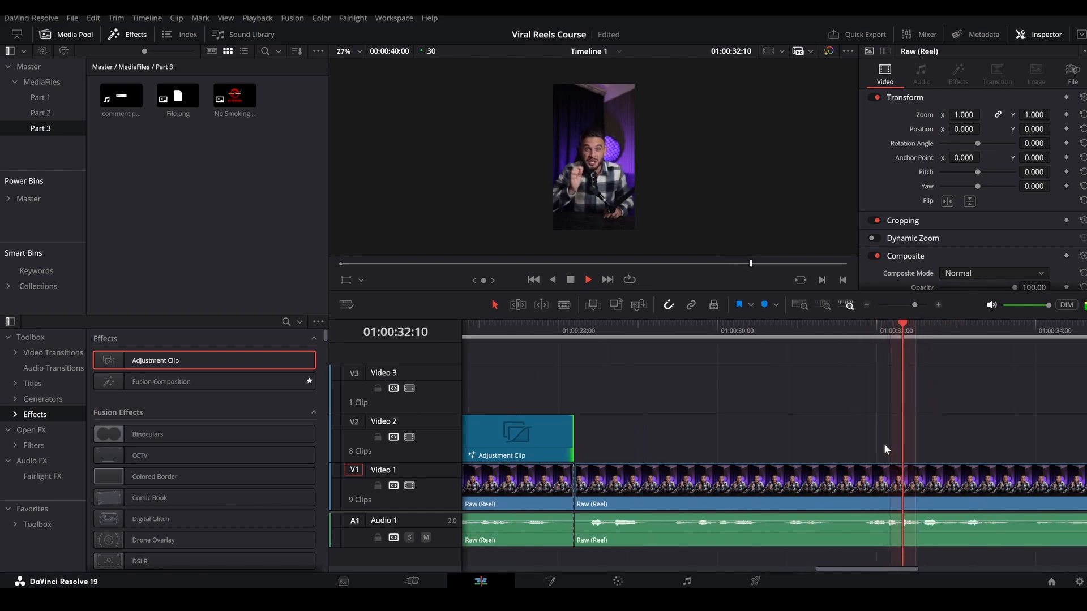
scroll(884, 443, down, 2)
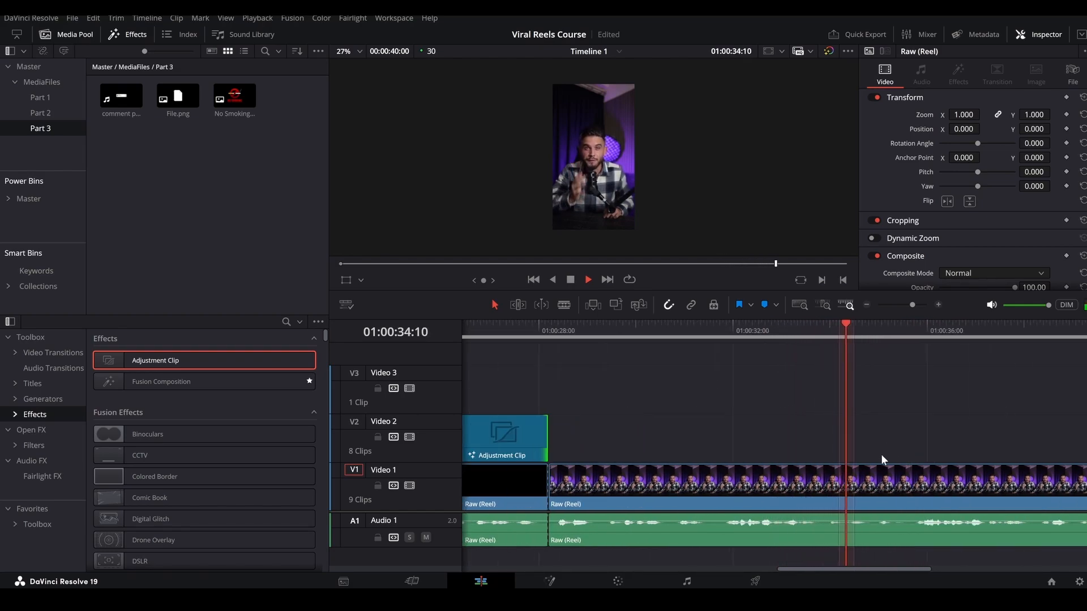
key(space)
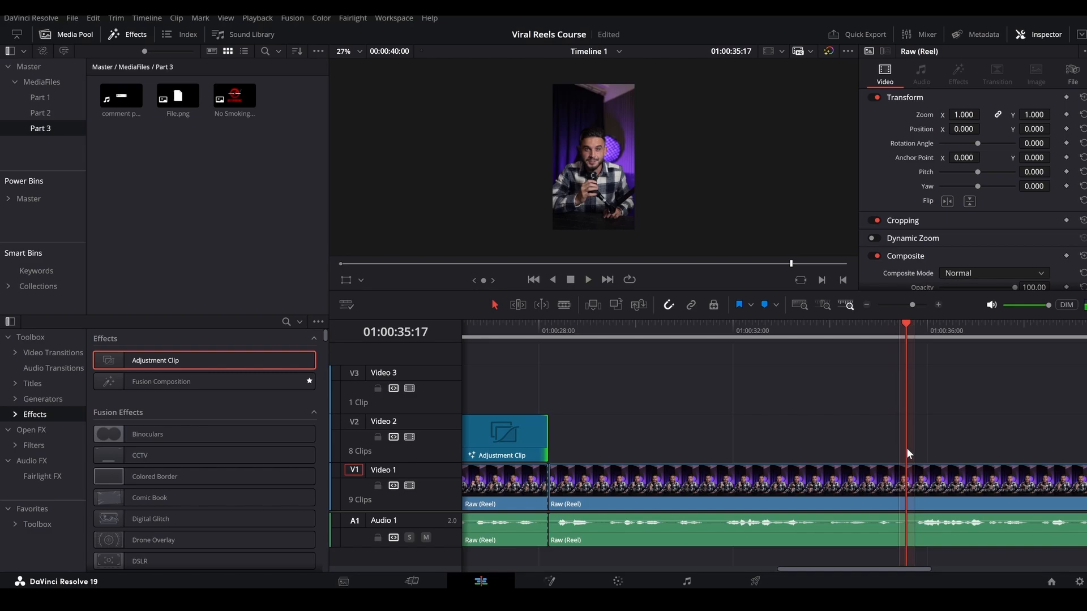
Split the reel at 01:00:35:18 and cover the section before the cut with an adjustment clip on Video 2.
key(Right)
key(ctrl+b)
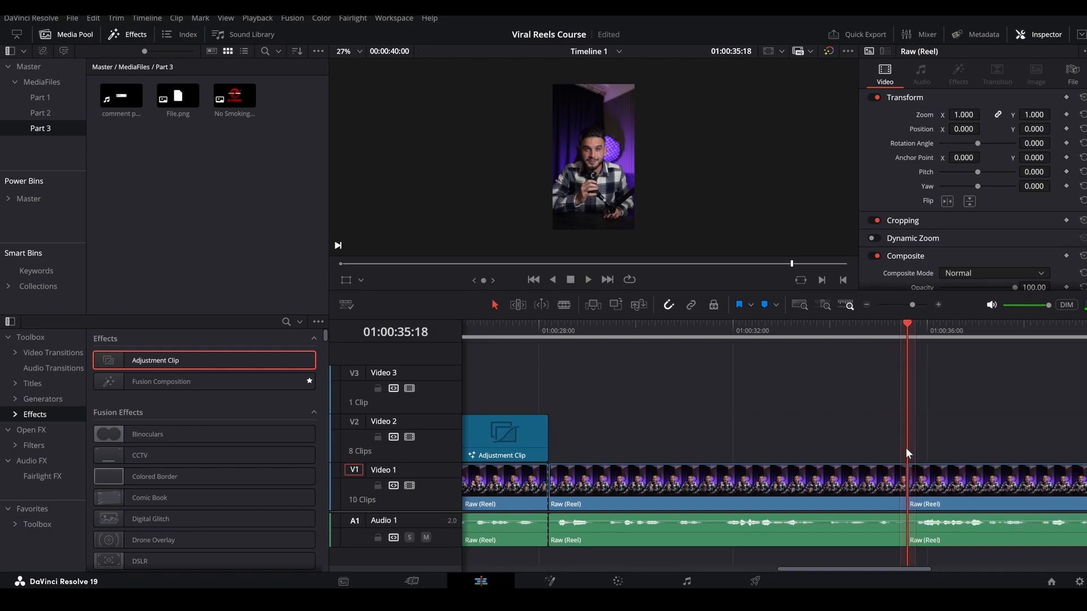
drag(270, 361, 603, 436)
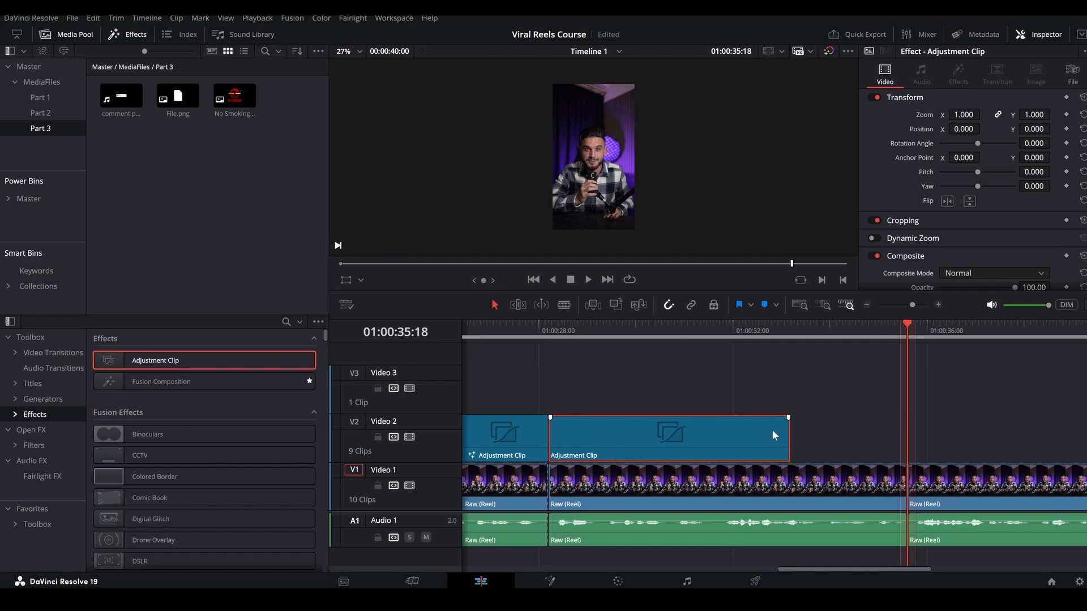
drag(782, 436, 905, 428)
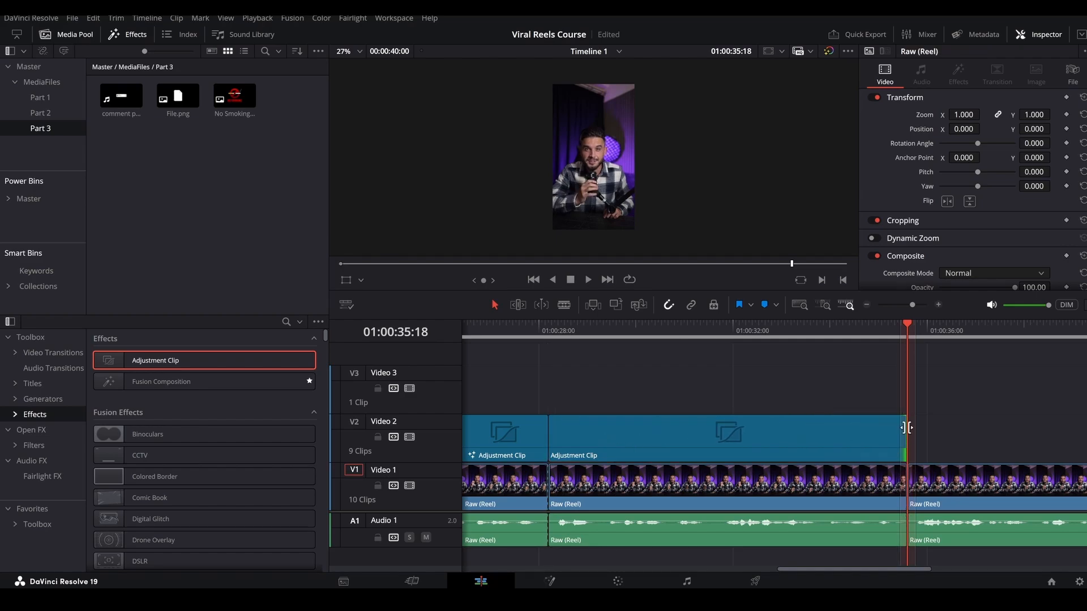
Open the new adjustment clip in Fusion and merge File.png from the Part 3 bin over the footage.
click(849, 329)
click(566, 579)
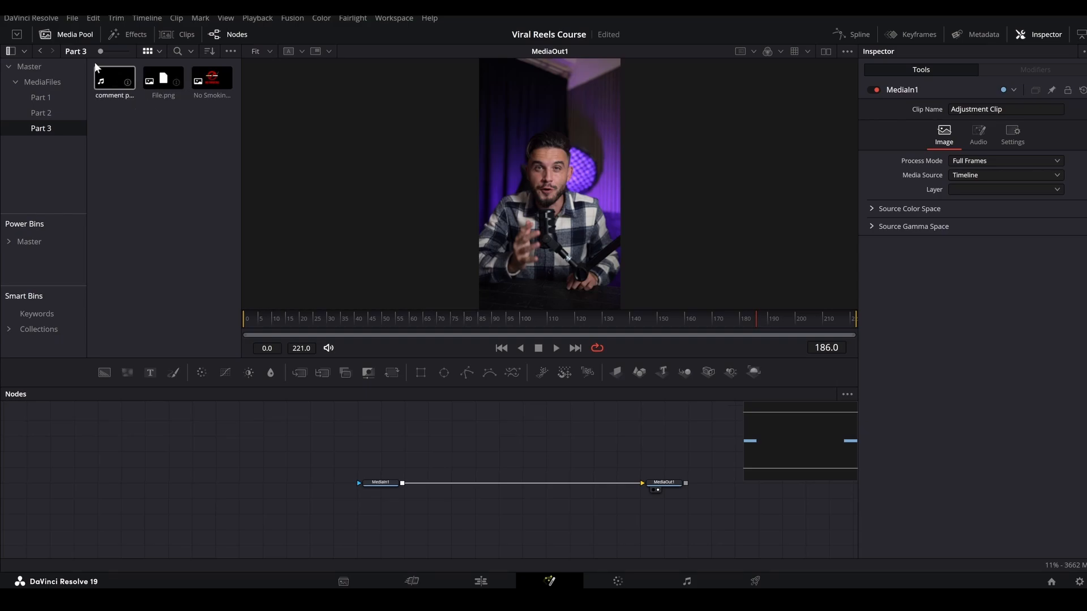
click(55, 85)
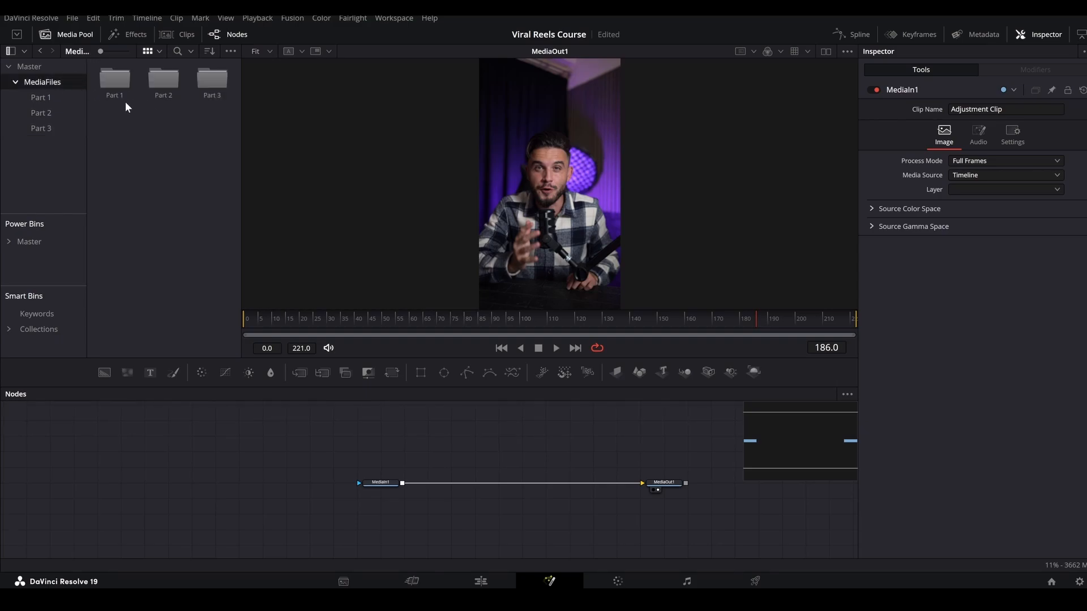
double_click(213, 85)
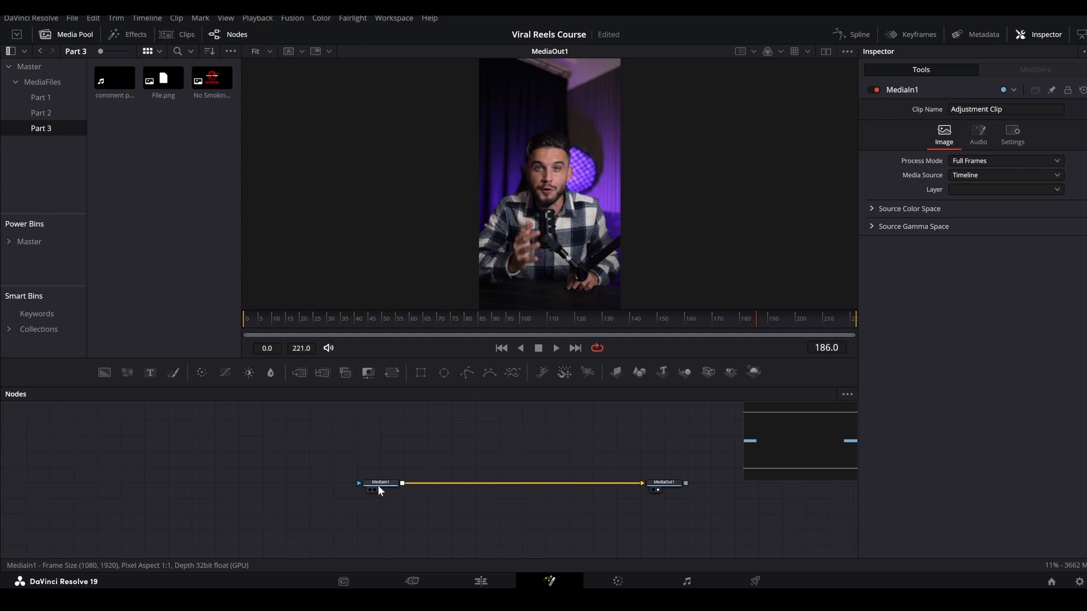
drag(378, 483, 251, 482)
drag(157, 98, 342, 502)
drag(465, 456, 402, 443)
Rename the File.png media node to FILE.
key(F2)
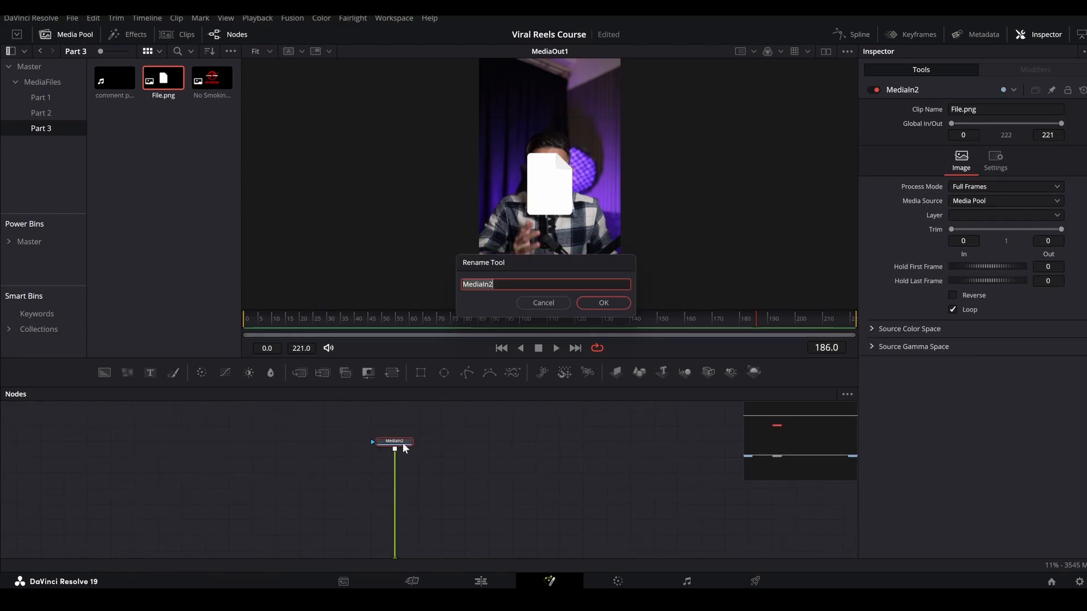
text(FiLE)
key(Return)
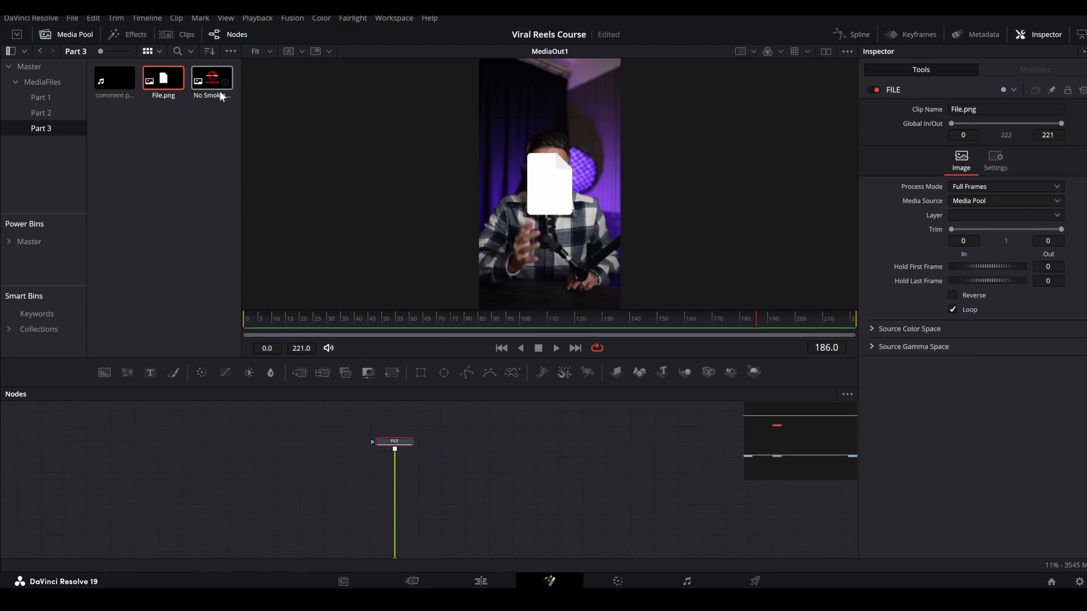
Merge No Smoking.png over the FILE node and rename its media node to nosmoke.
drag(219, 91, 395, 451)
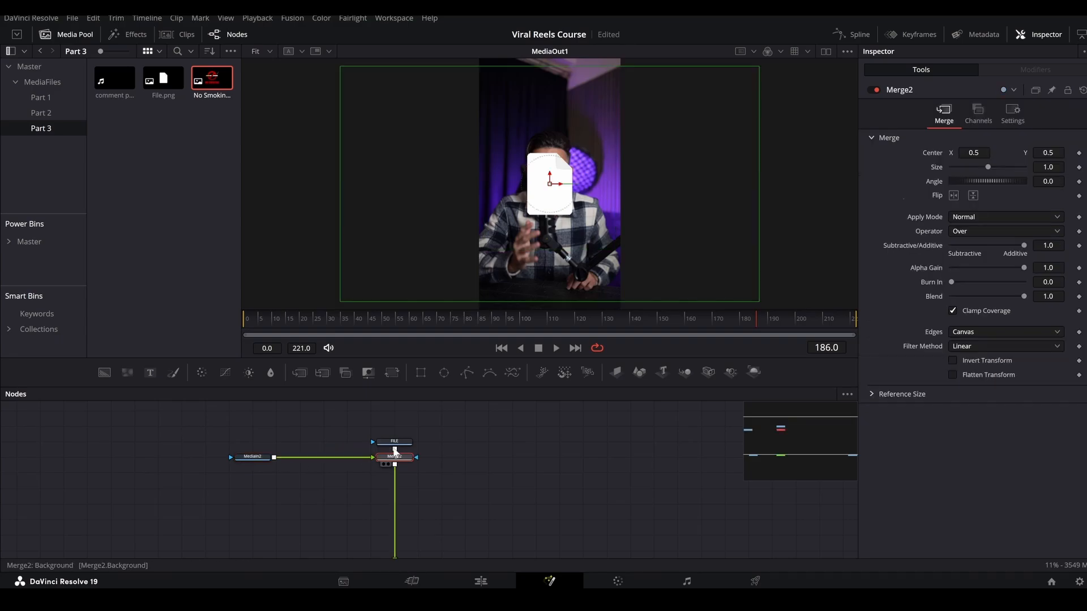
click(260, 457)
key(F2)
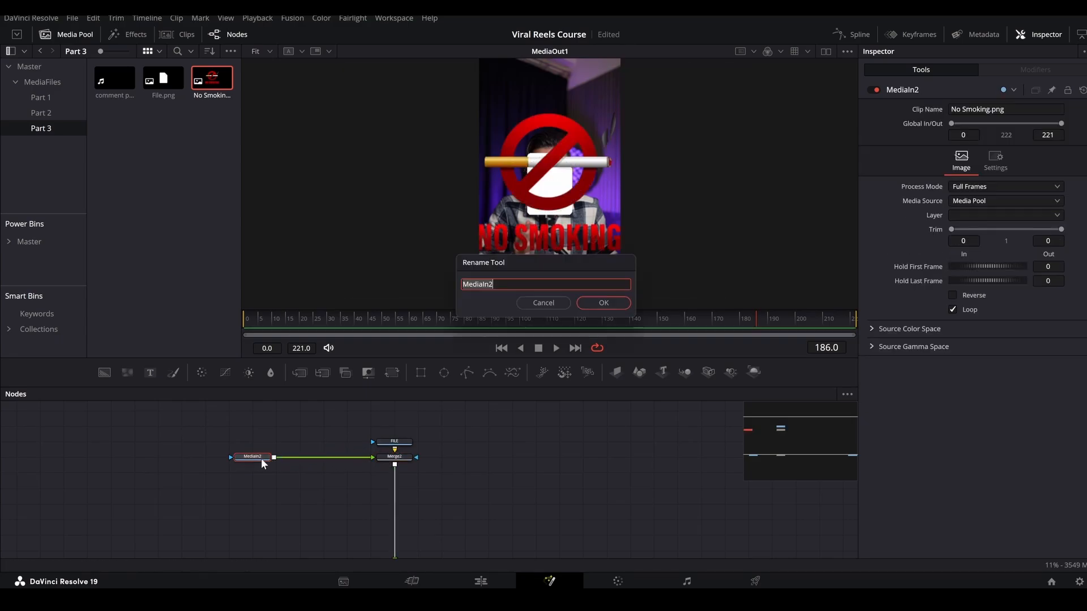
text(nosmoke)
key(Return)
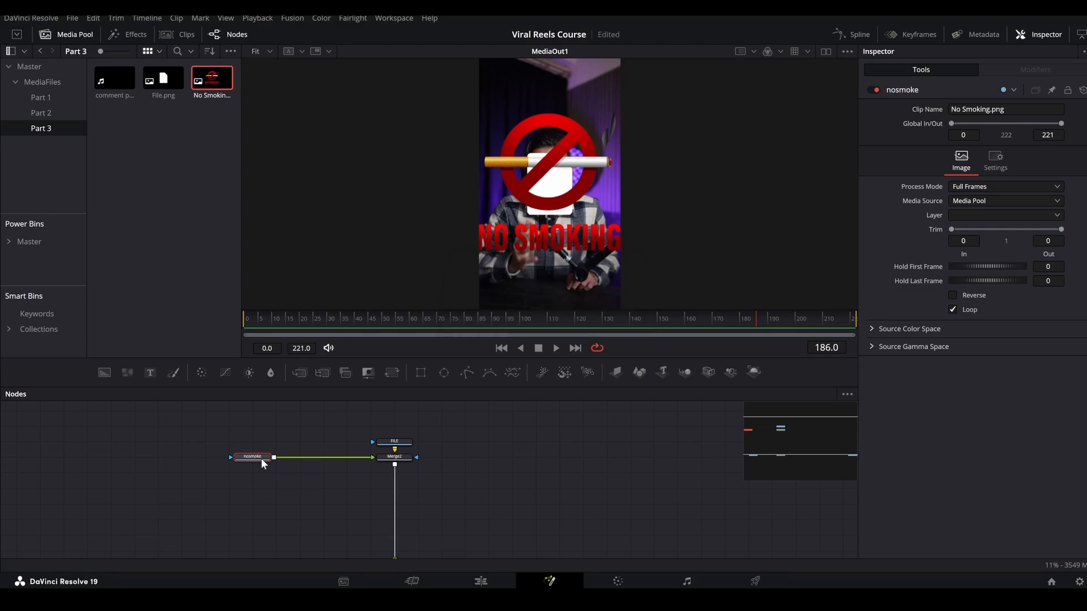
Fit the no-smoking image onto the file icon by setting its merge size to 0.171 and center Y to 0.49.
click(403, 457)
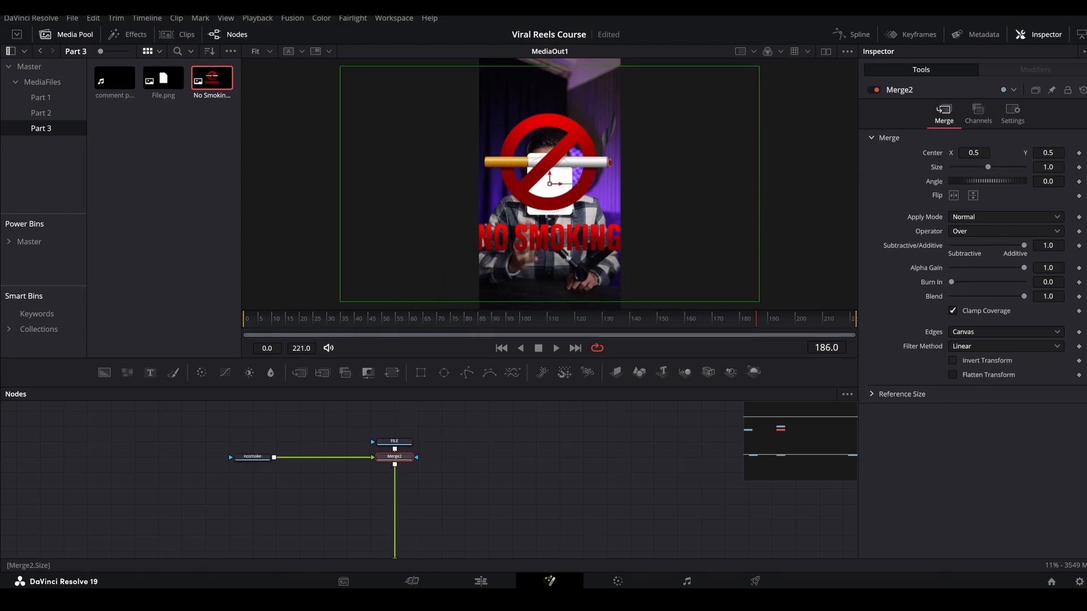
drag(987, 167, 956, 167)
drag(1048, 153, 1042, 153)
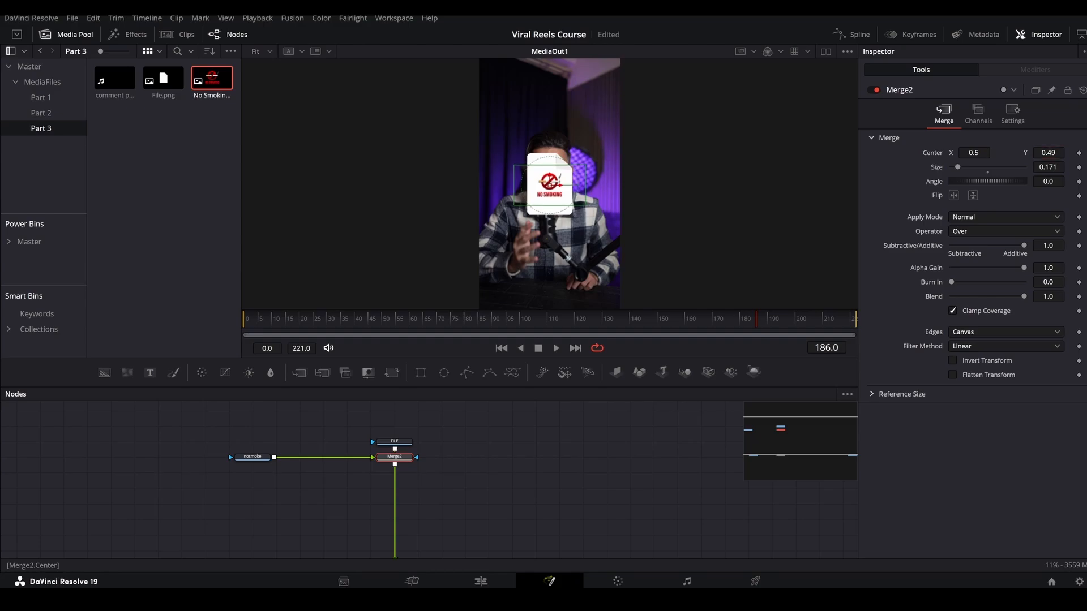
Add a Film Grain node after the merge that combines the file icon and no-smoking image.
key(shift+space)
text(filmg)
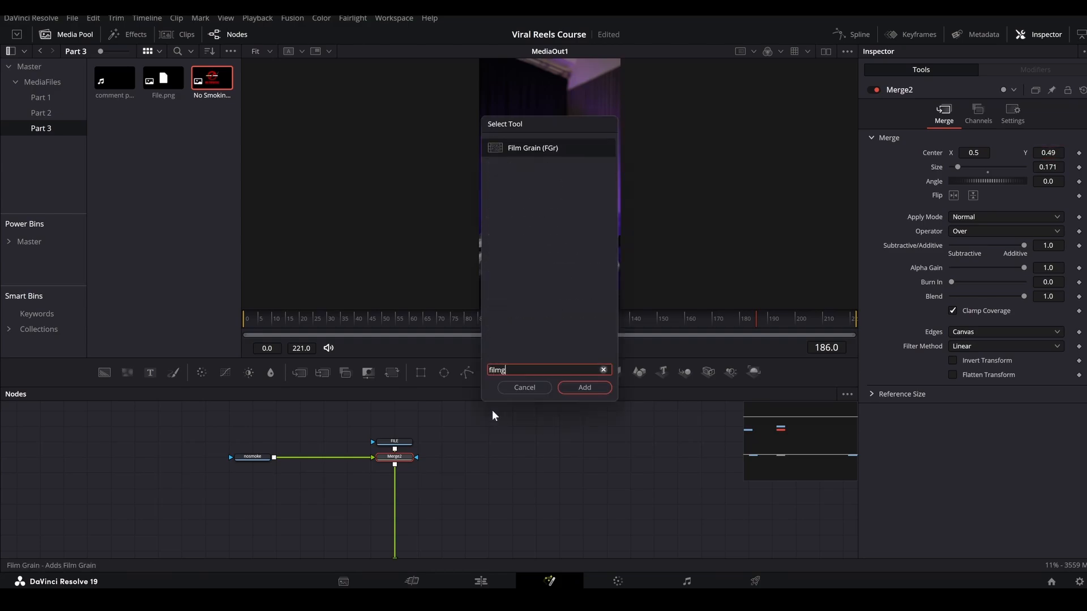
key(Return)
scroll(529, 182, up, 4)
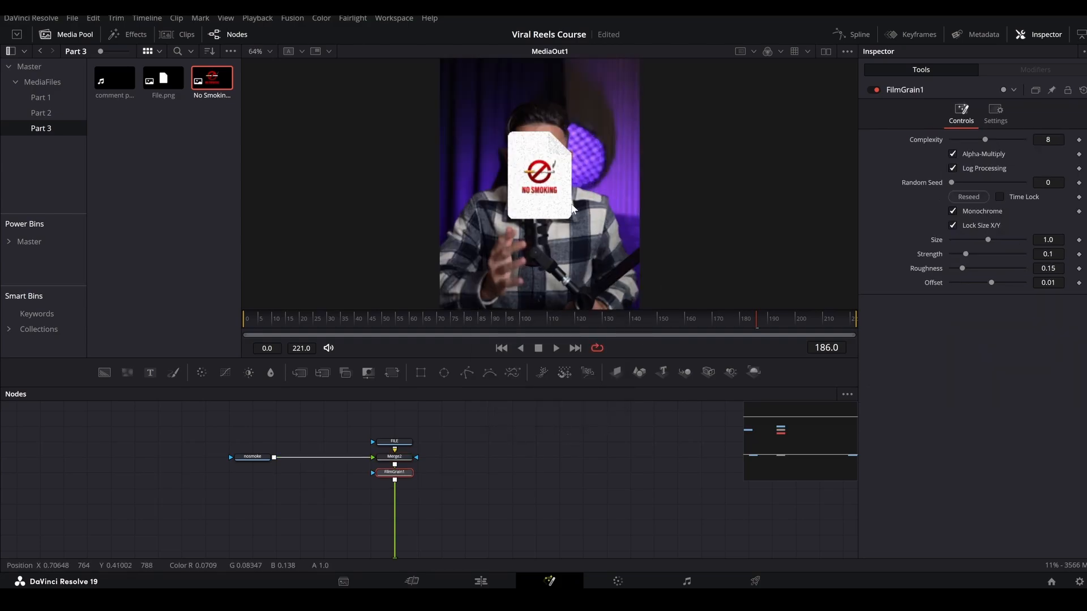
Add a Vignette node after the film grain and set its anamorphism to 0.877.
key(shift+space)
text(vign)
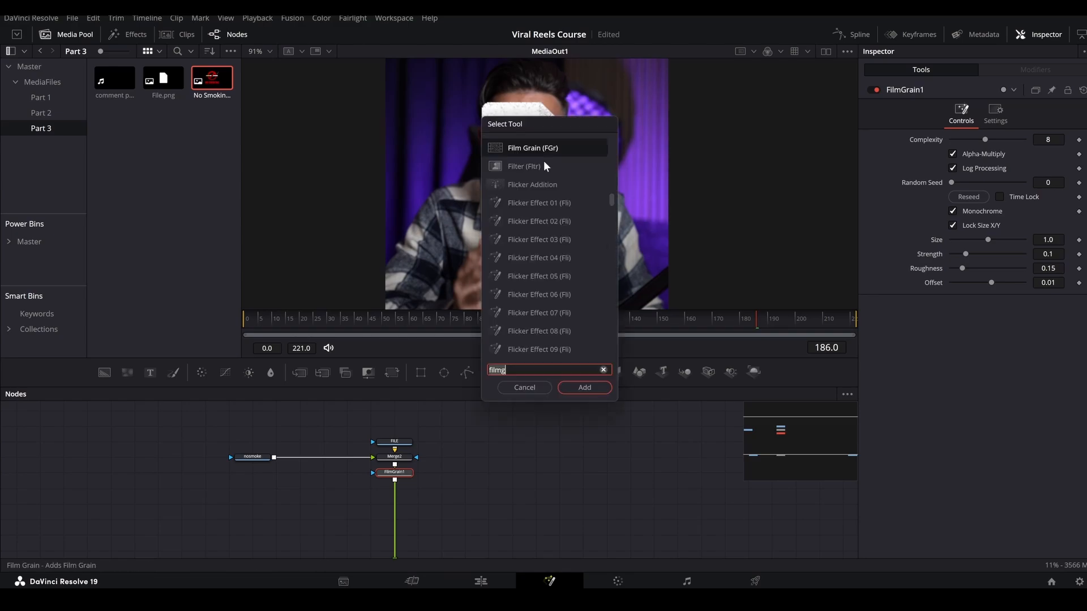
key(Return)
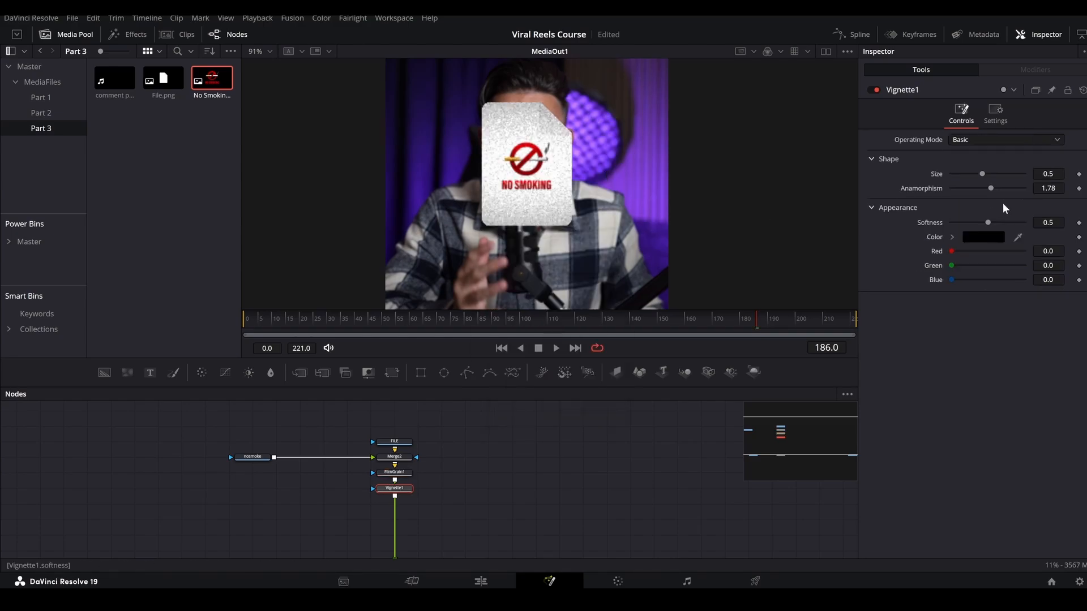
drag(989, 188, 966, 192)
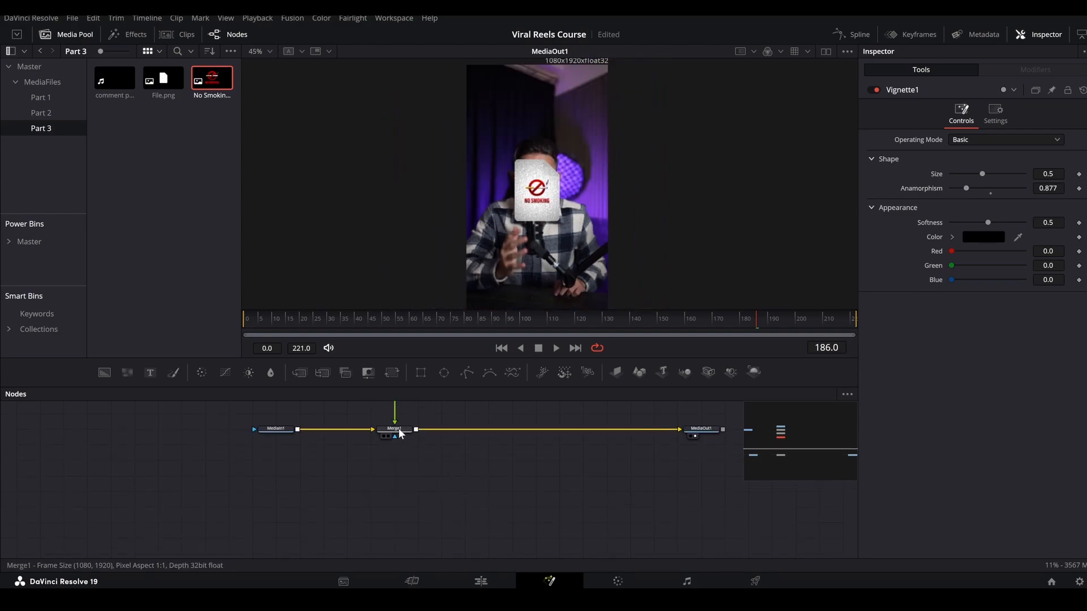
Lower the file graphic on Merge1 to center Y 0.251708 and keyframe its size from 0 at frame 0 to 1.0 at frame 30.
click(395, 429)
mouse_move(535, 189)
mouse_down()
mouse_move(549, 292)
mouse_move(536, 180)
mouse_up()
click(243, 321)
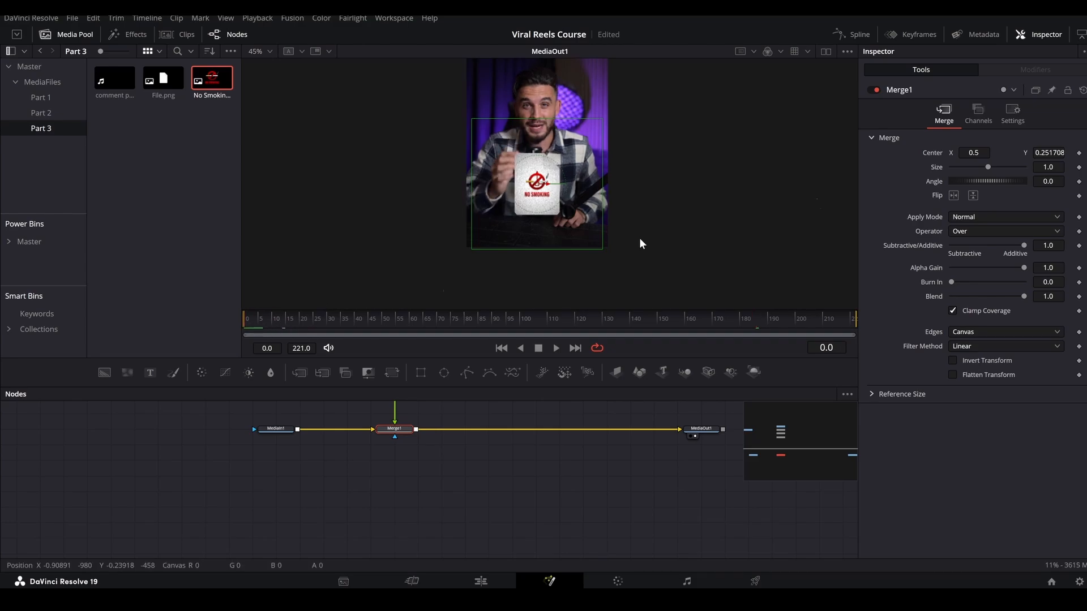
click(819, 348)
key(Up)
key(Up)
key(Up)
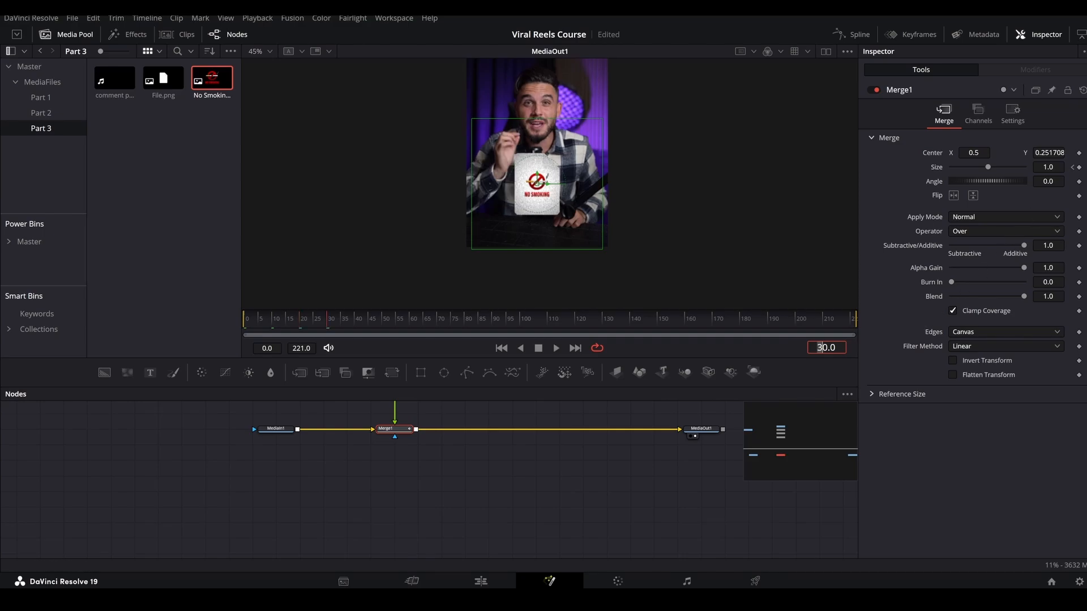
click(1079, 167)
click(1073, 168)
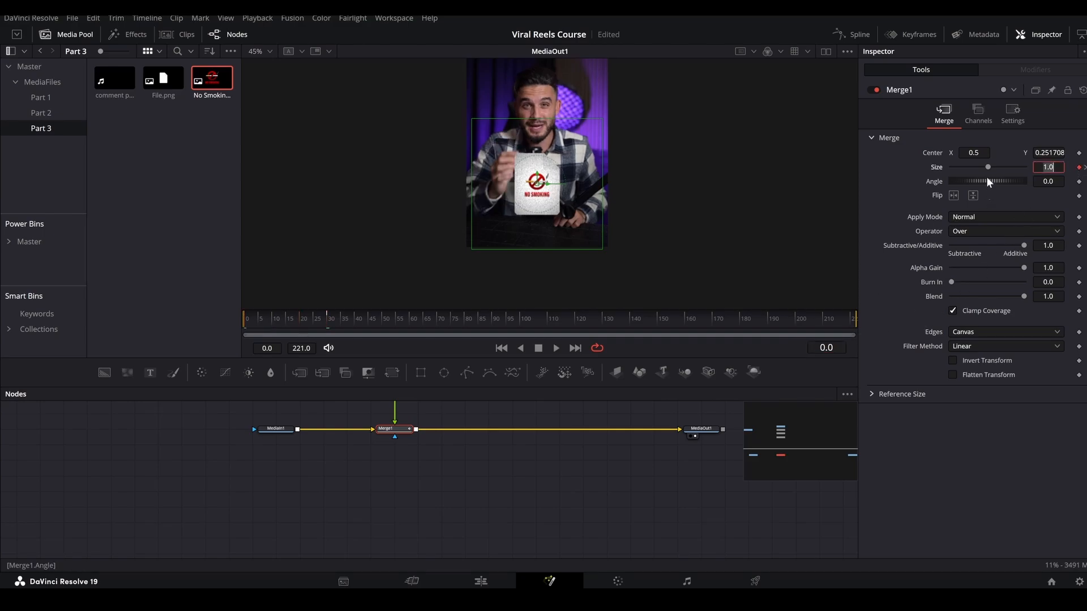
text(0)
key(Return)
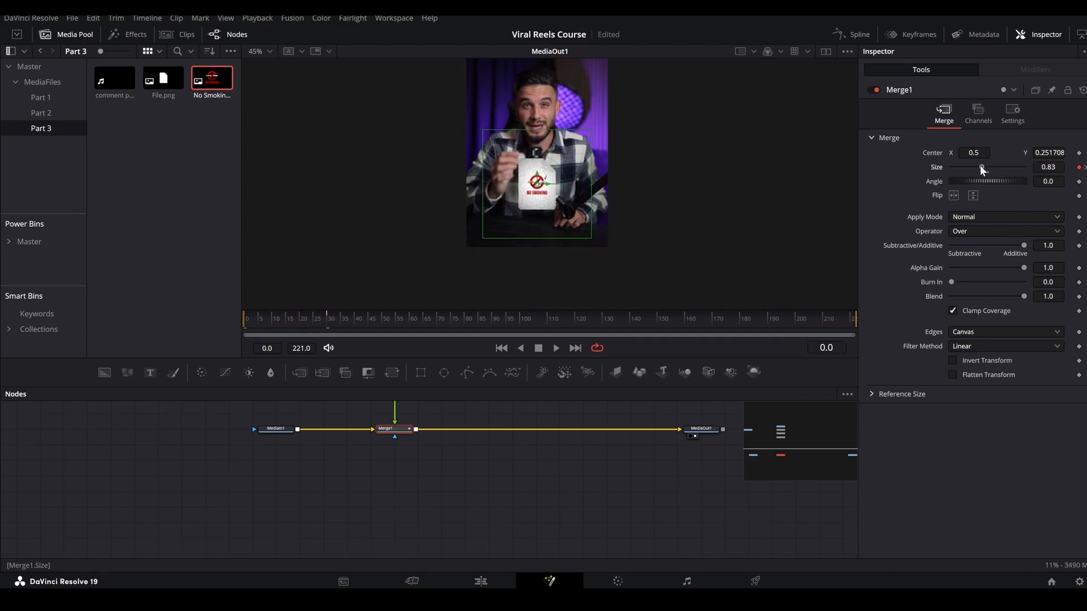
Enable motion blur on Merge1 with quality 10.
click(1010, 121)
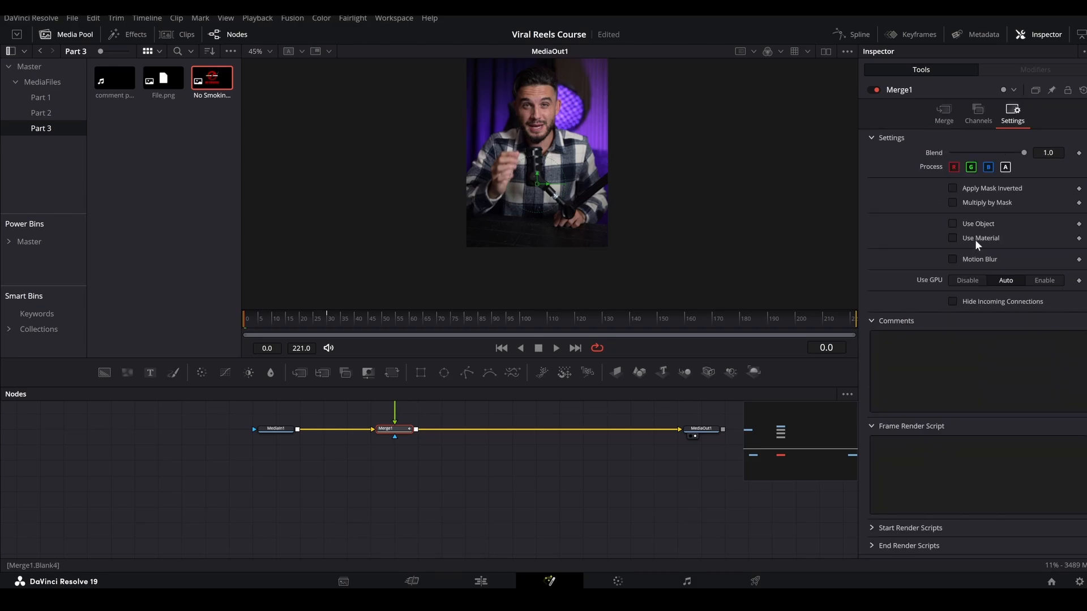
click(963, 259)
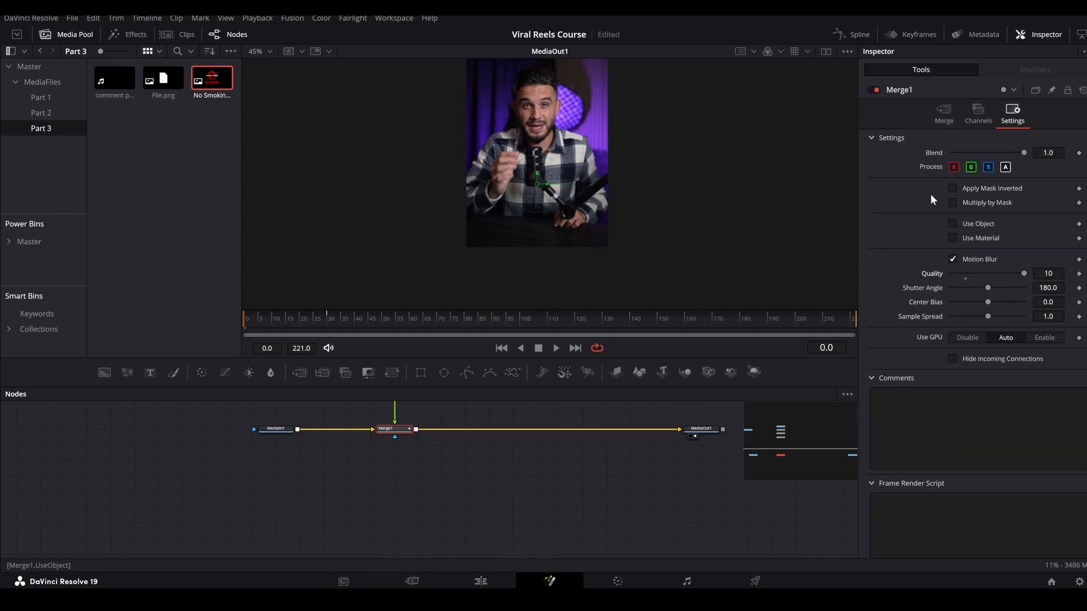
Smooth Merge1's size keyframes in the spline editor, increase their linked easing, and preview the scale-up through frame 59.
click(847, 34)
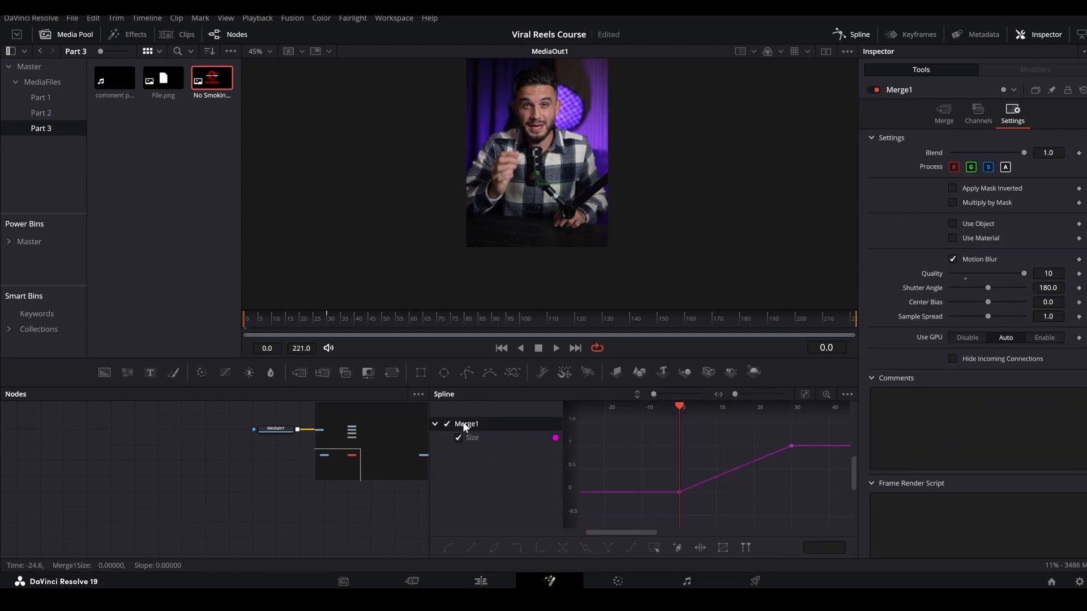
click(806, 395)
scroll(770, 470, down, 3)
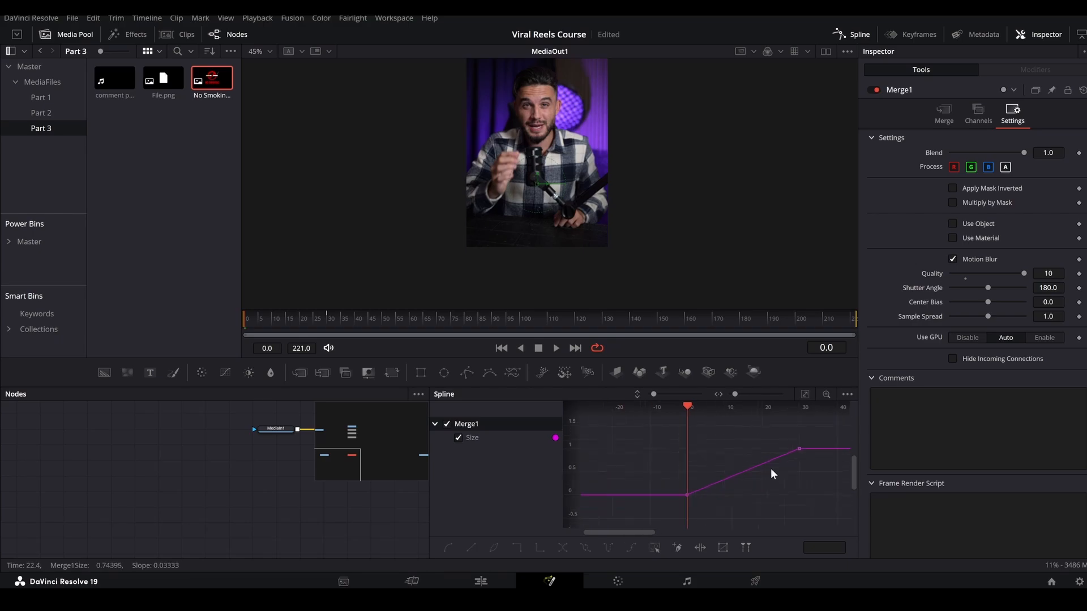
drag(822, 439, 648, 519)
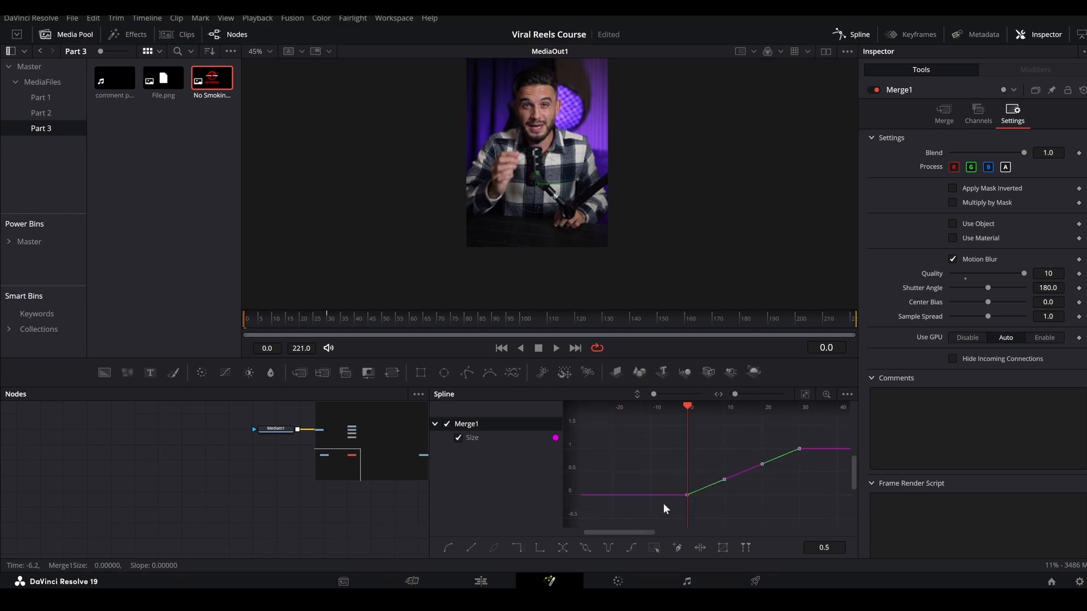
key(s)
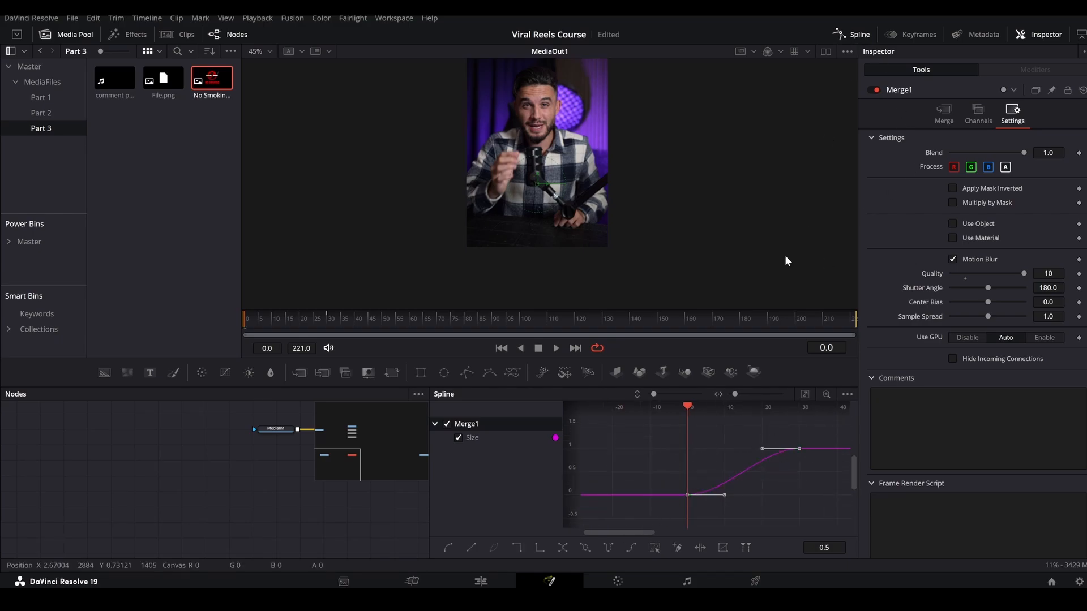
key(t)
click(763, 409)
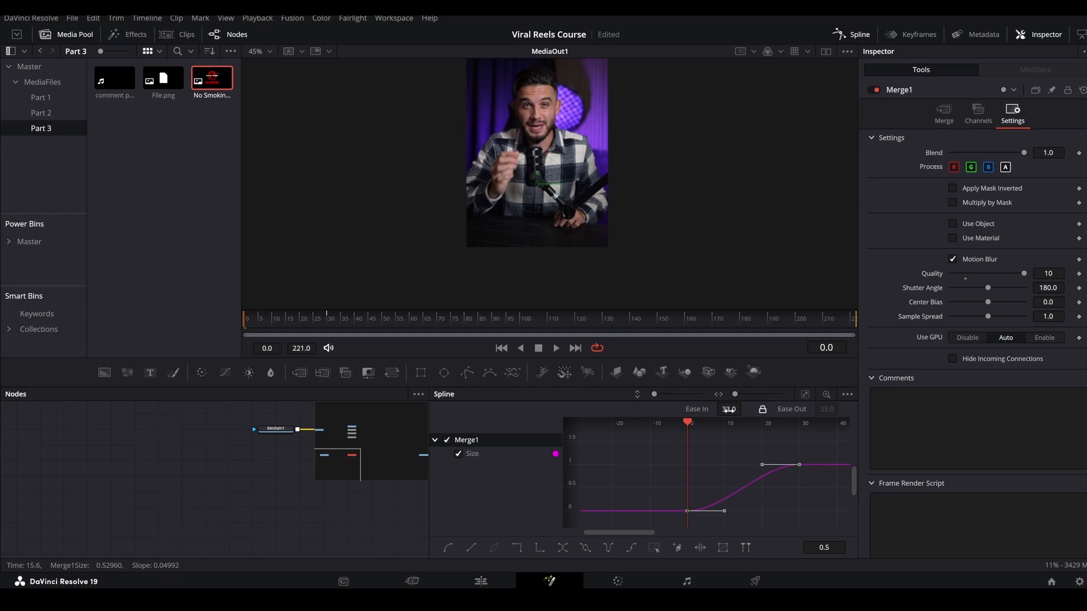
drag(730, 409, 745, 408)
click(851, 34)
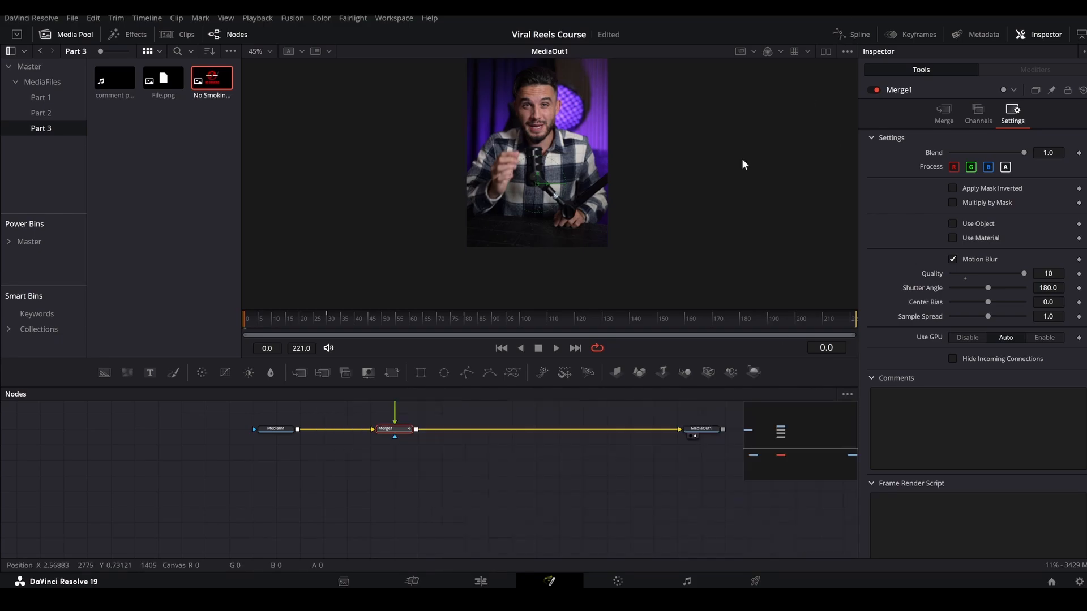
drag(321, 321, 407, 325)
Merge a Text node in after Merge1 and enter "SO YOU CAN STOP SMOKING".
scroll(430, 449, up, 4)
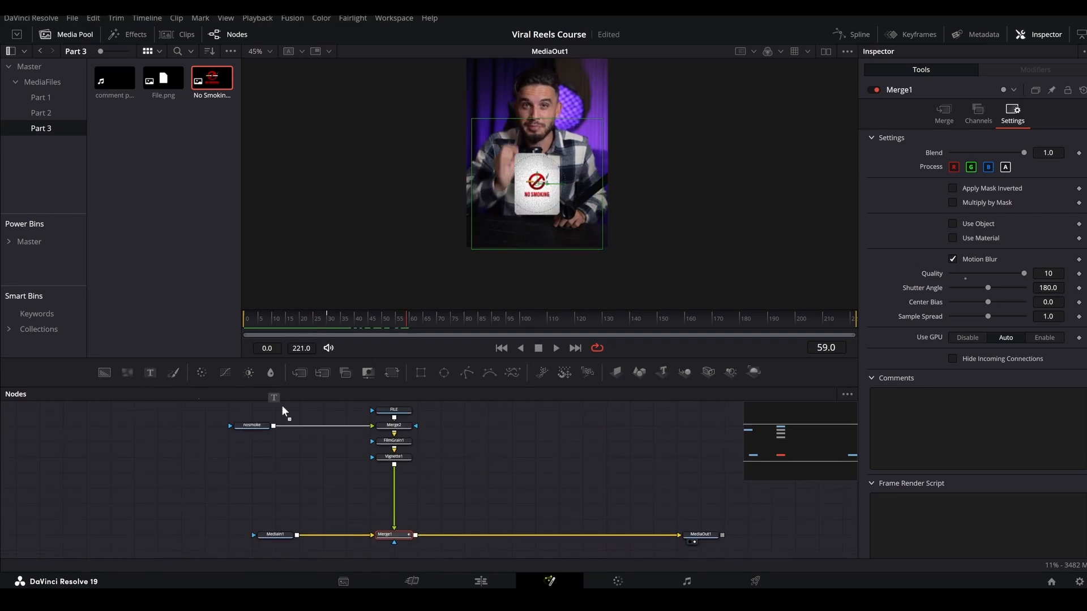
drag(488, 437, 417, 535)
click(495, 438)
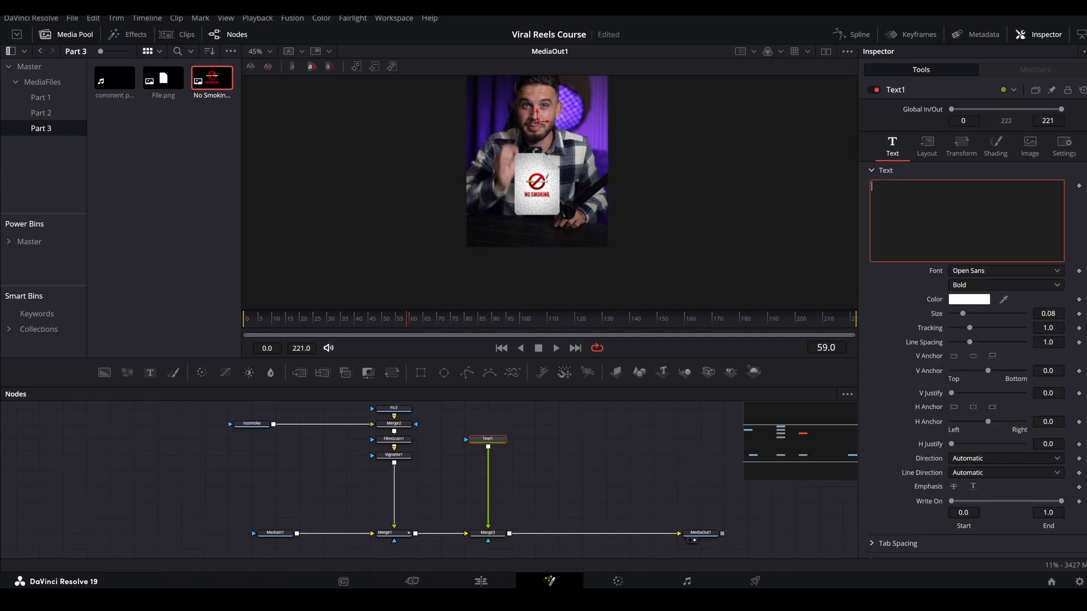
text(SO YOU CAN STOP SMOKING)
Set the text's font to Cutmark Condensed in Cn XBold and its size to 0.2047.
click(969, 271)
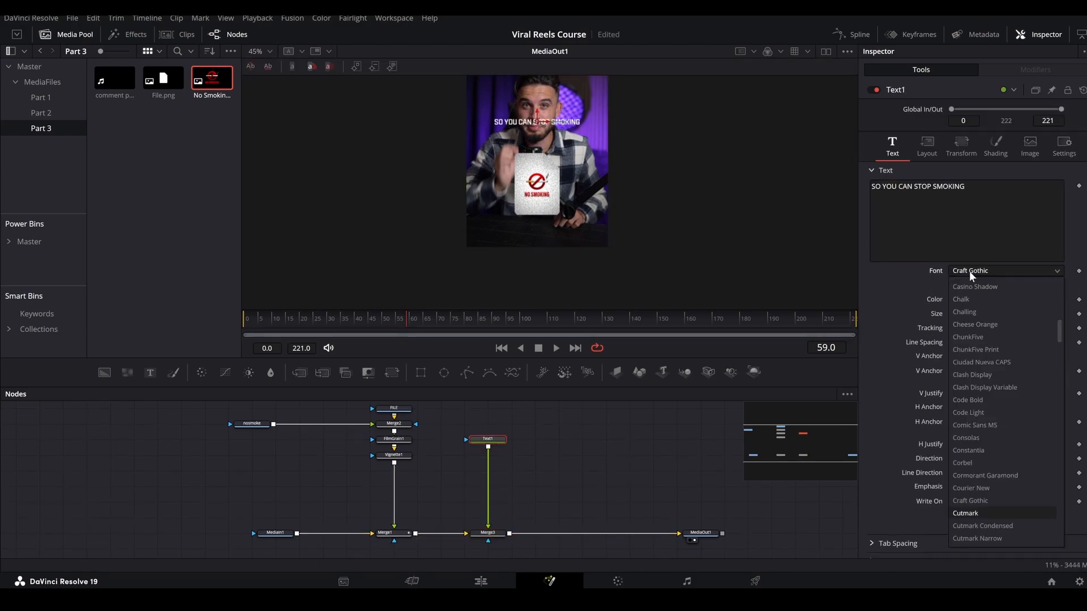
key(Down)
key(Down)
key(Return)
click(969, 284)
key(Down)
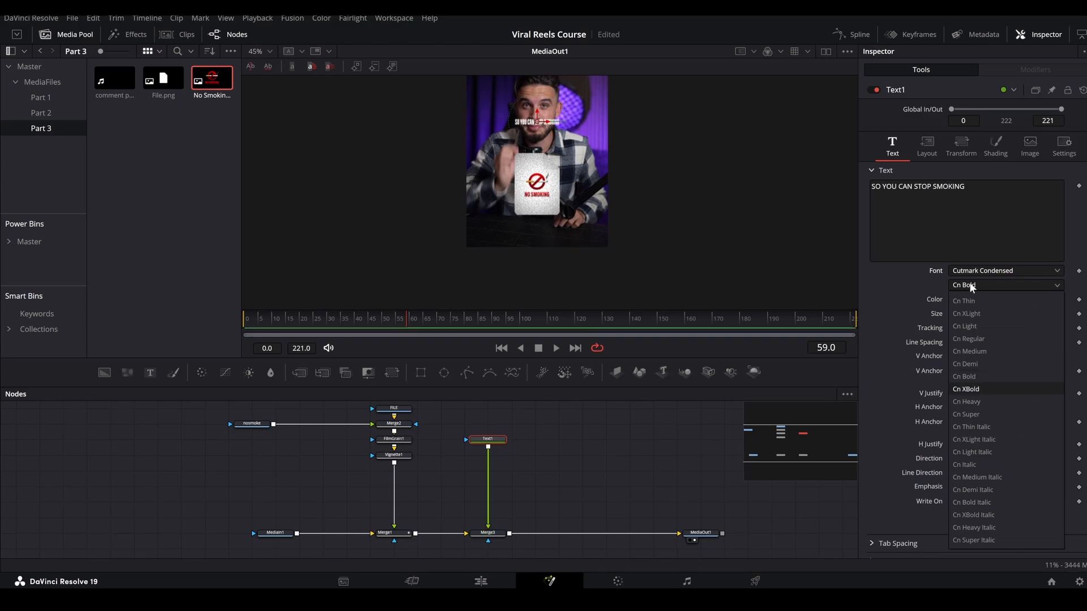
key(Return)
drag(962, 314, 981, 313)
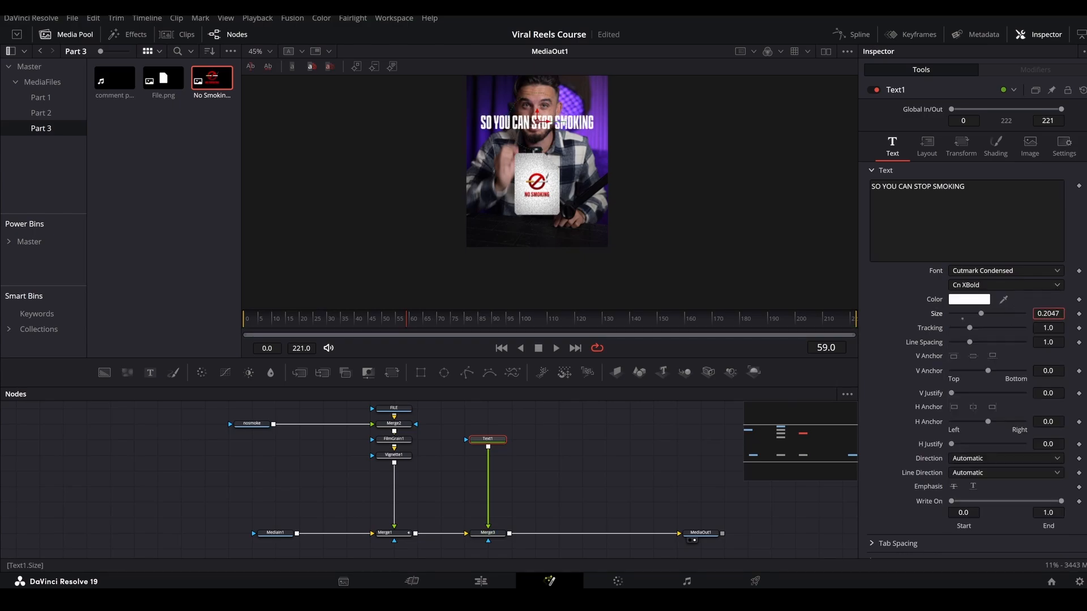
Position the text below the file graphic and color only the word STOP red (#ff0004) using Character Level Styling.
drag(536, 116, 558, 224)
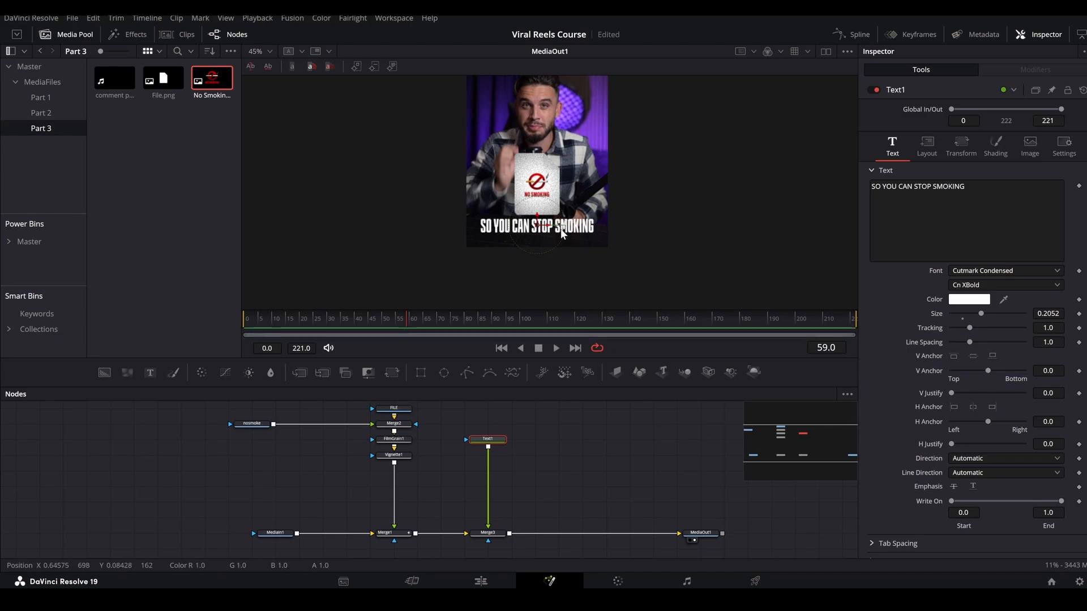
right_click(908, 210)
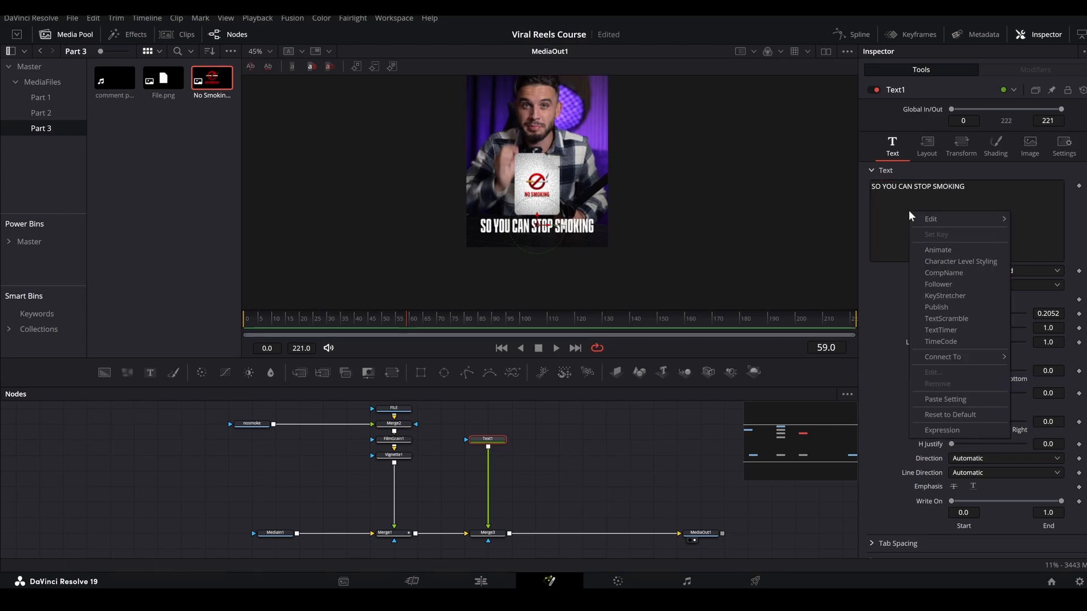
click(943, 261)
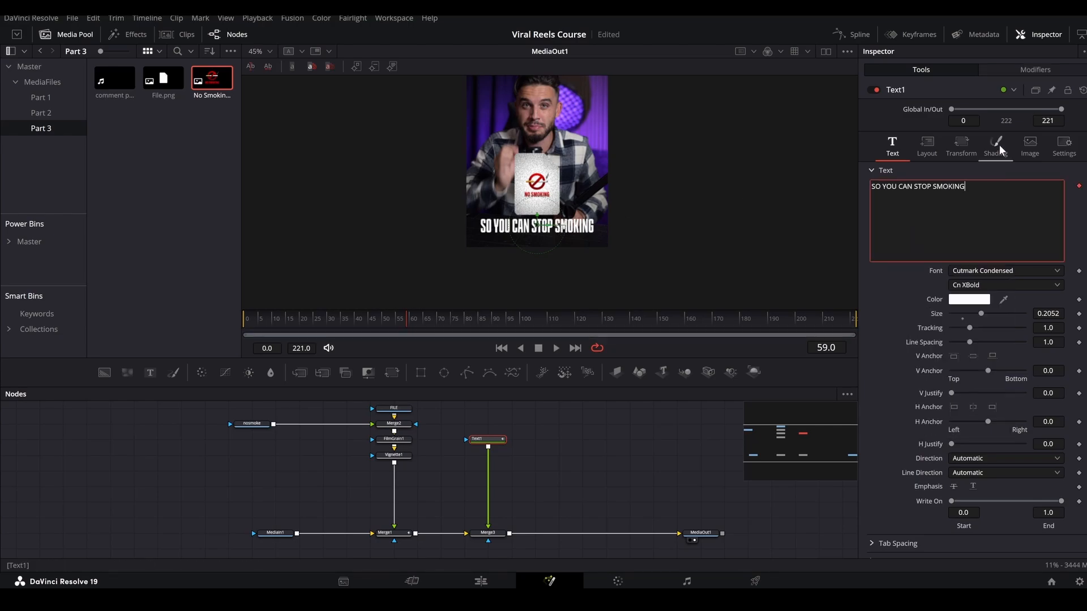
click(1020, 69)
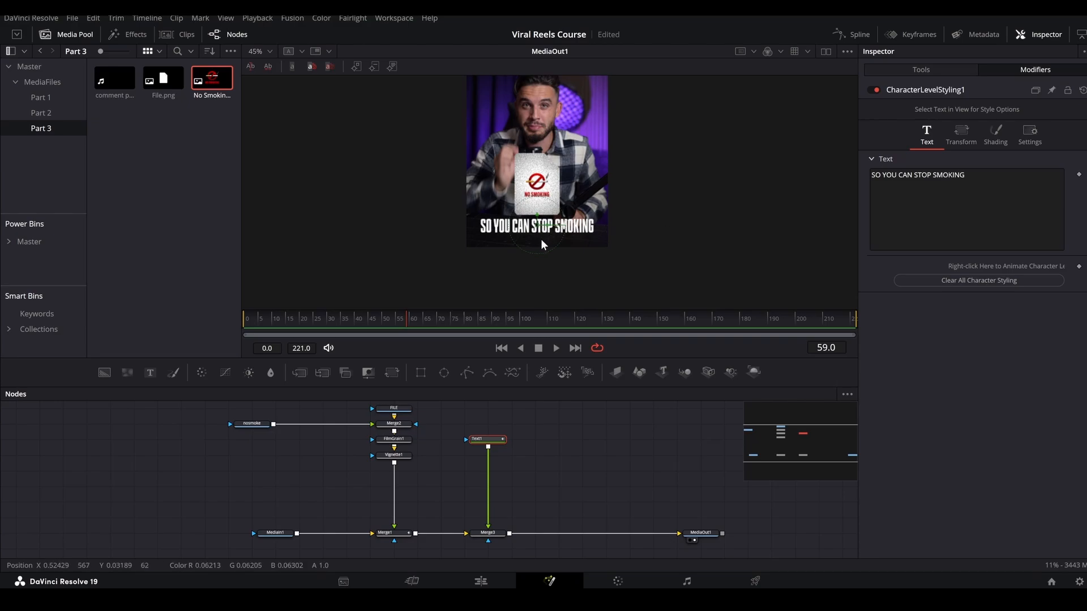
drag(544, 238, 539, 200)
click(972, 269)
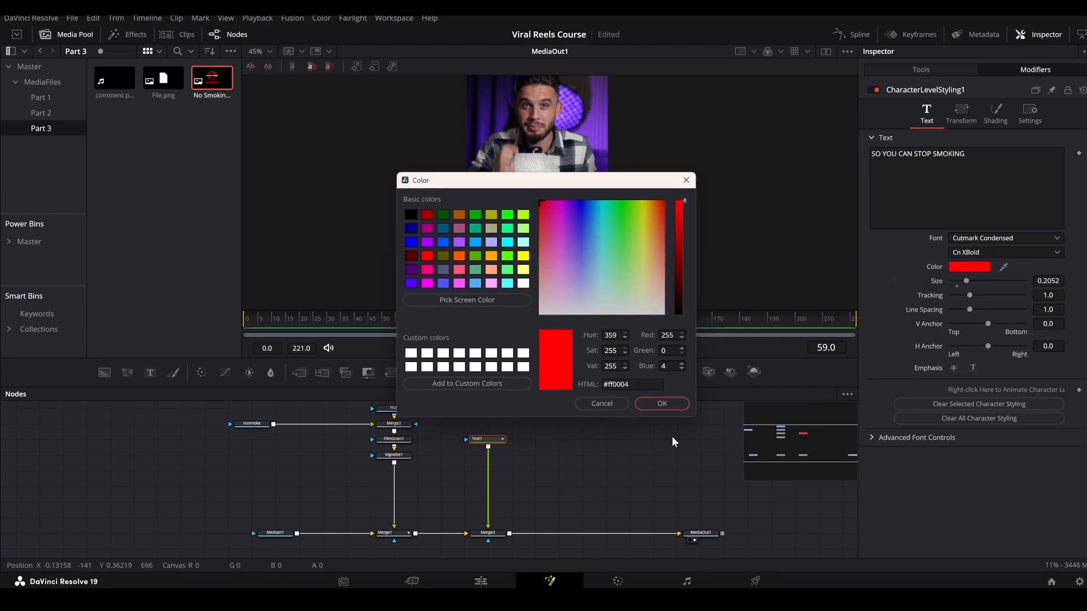
click(658, 404)
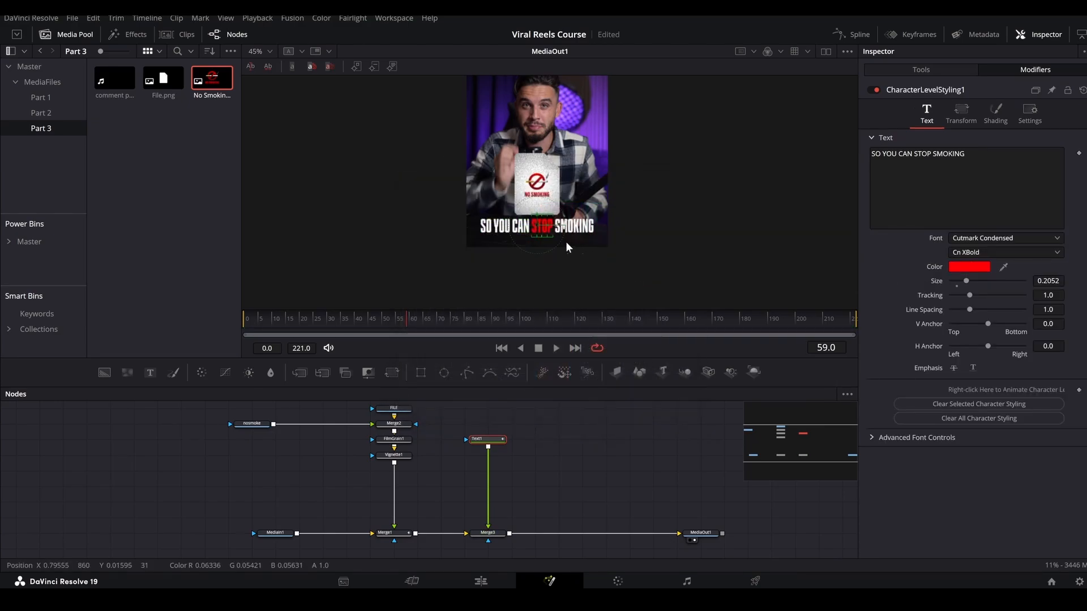
Enable the Black Shadow shading element, element 3, on Text1.
click(918, 67)
click(996, 149)
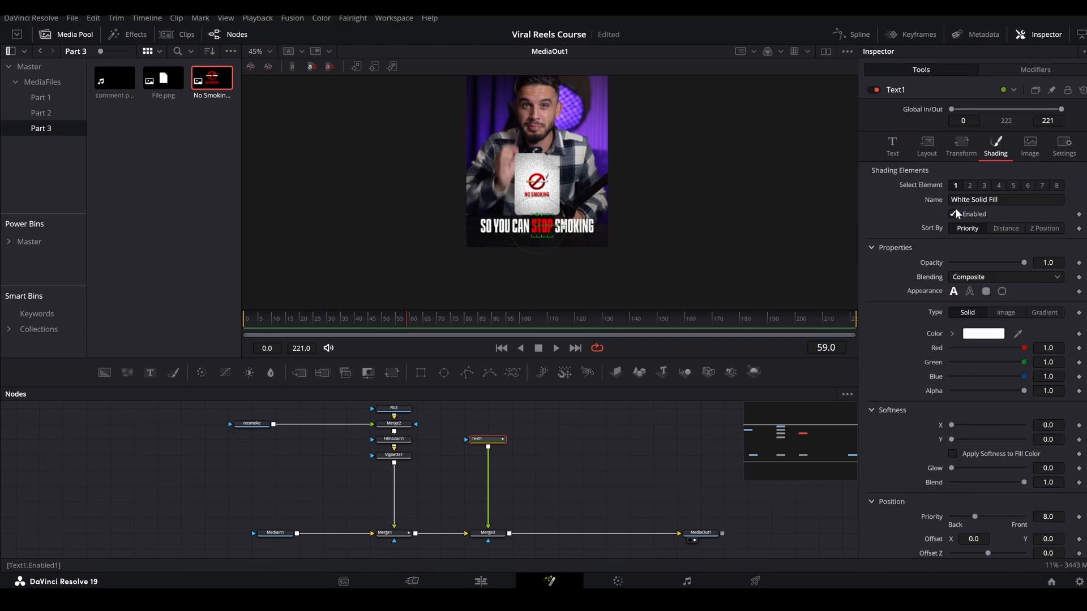
click(983, 185)
click(967, 212)
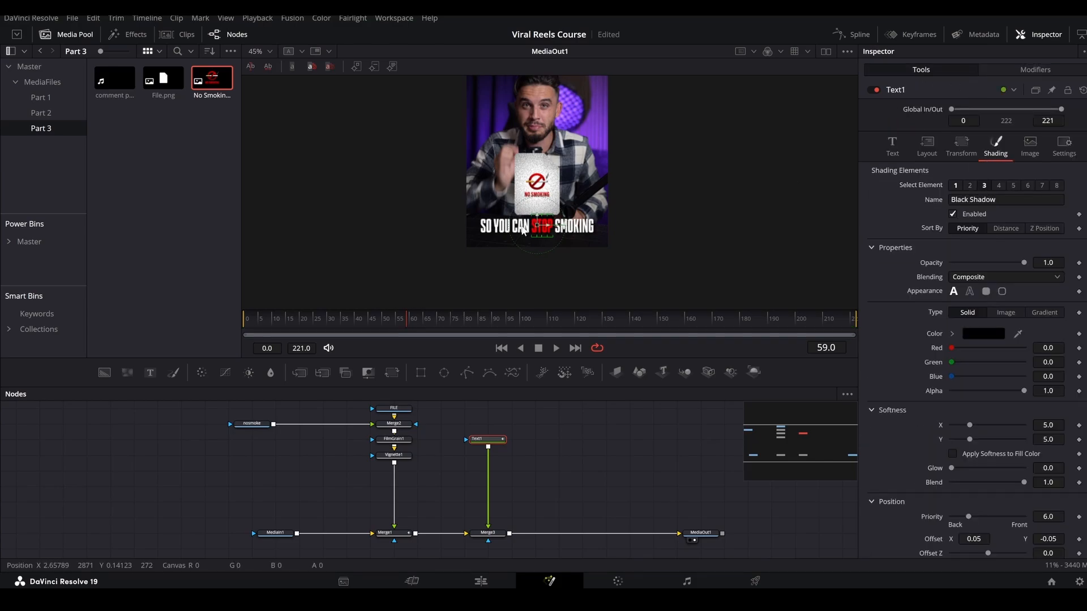
click(599, 462)
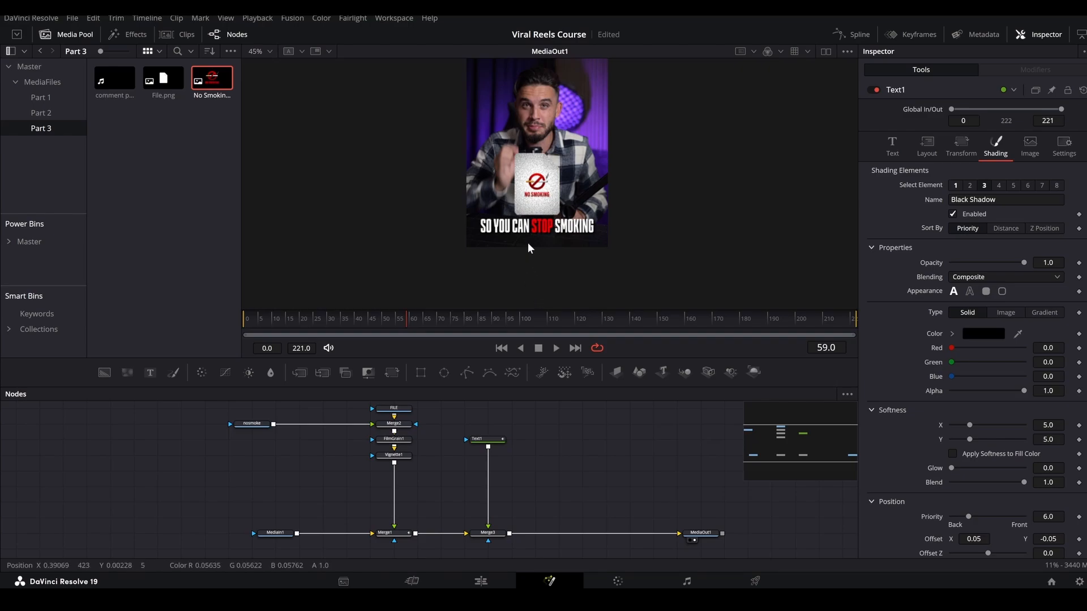
Go to frame 50 and insert a Follower modifier on Text1's styled text.
drag(415, 318, 384, 323)
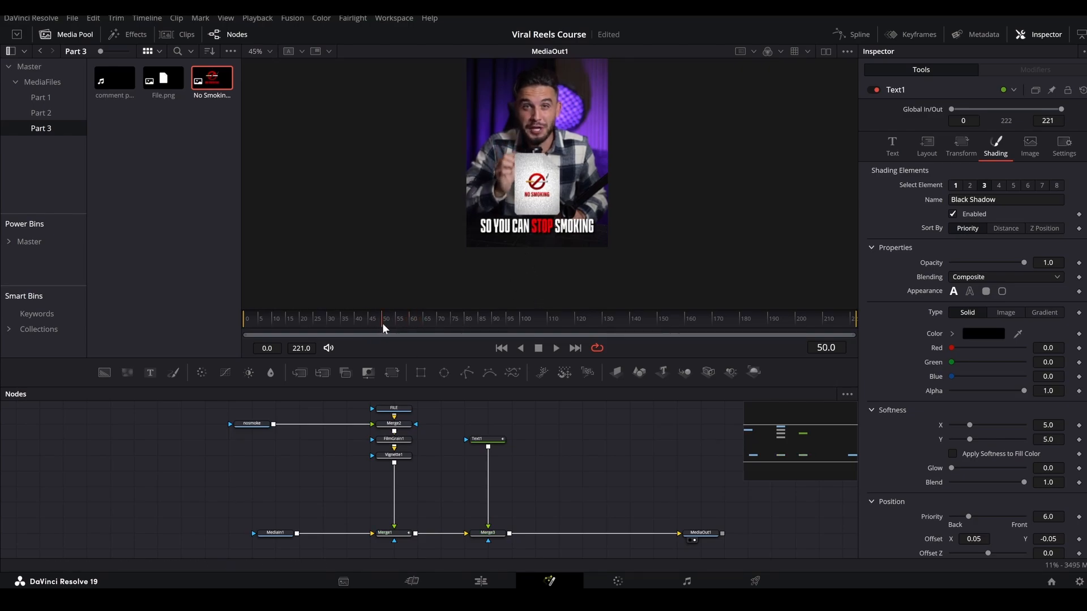
click(486, 439)
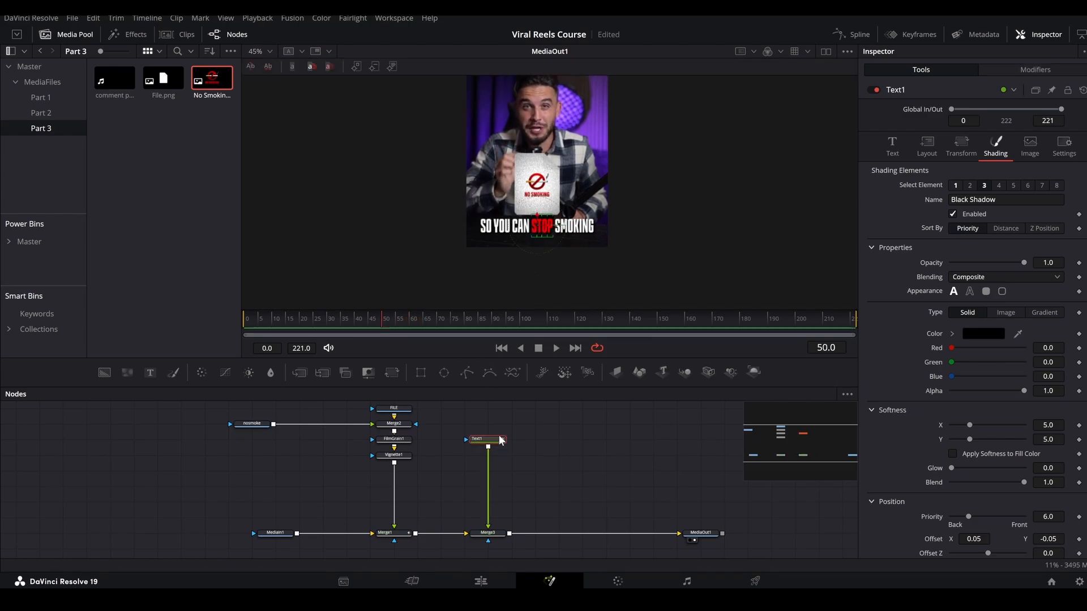
click(901, 142)
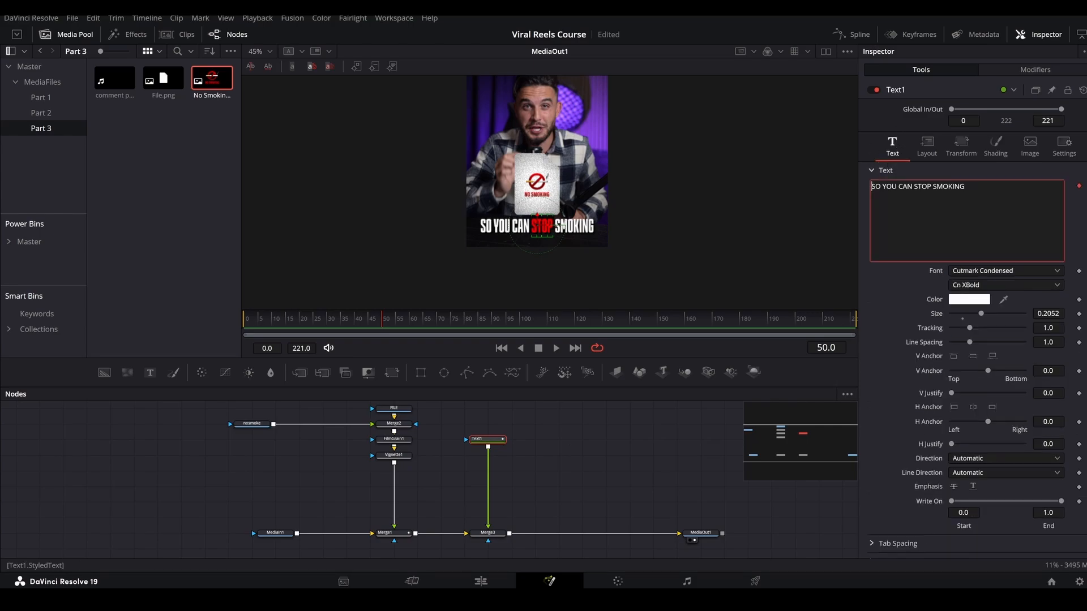
right_click(910, 212)
mouse_move(949, 372)
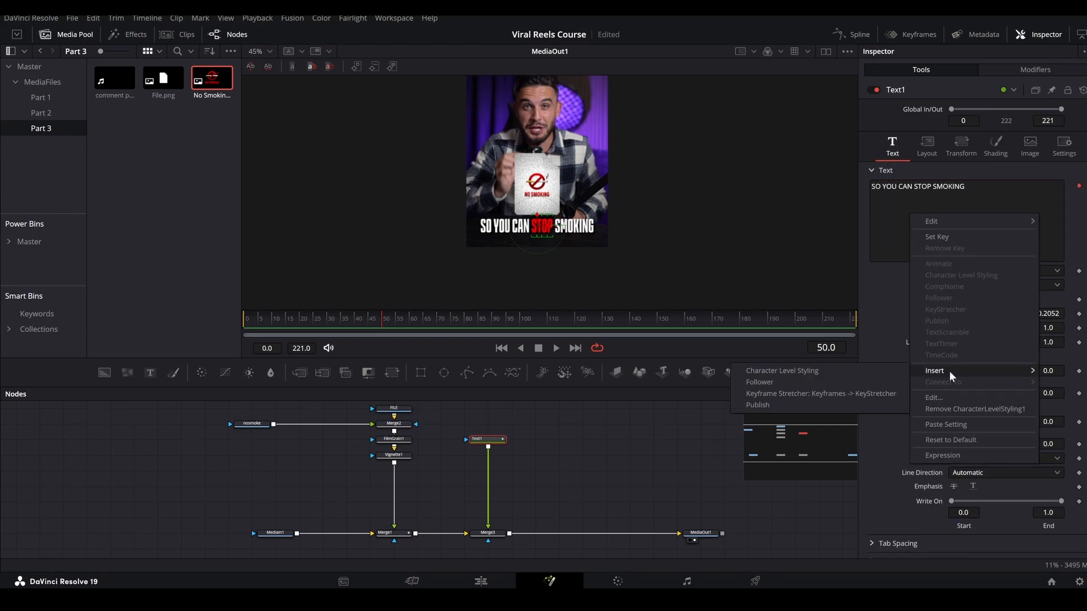
click(765, 382)
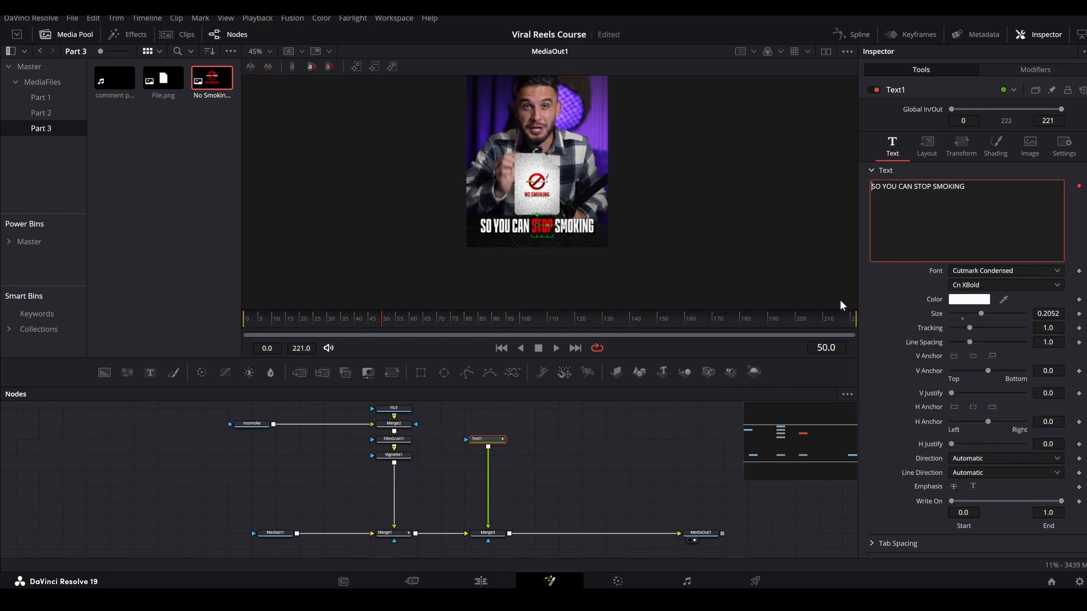
click(1020, 67)
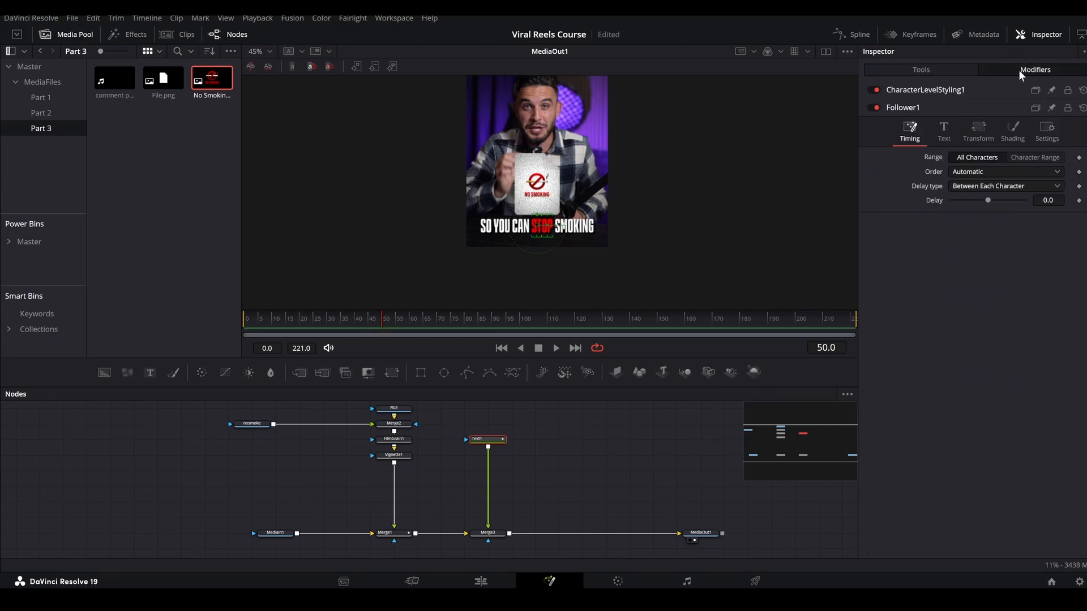
Keyframe the Follower's character Offset Z at -0.3 on frame 50 and 0.0 on frame 70.
click(979, 132)
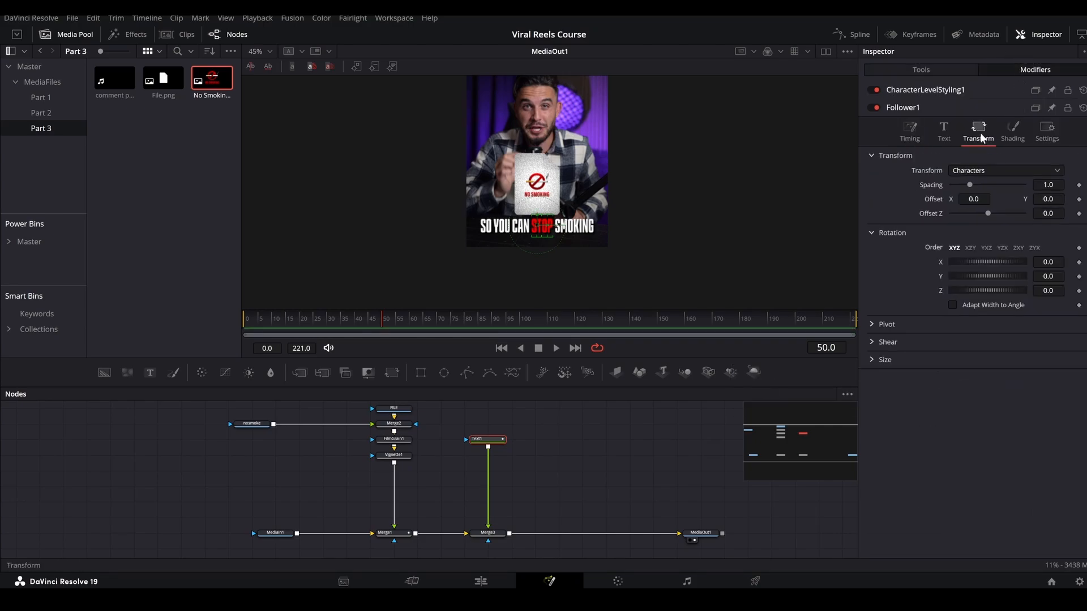
click(1079, 214)
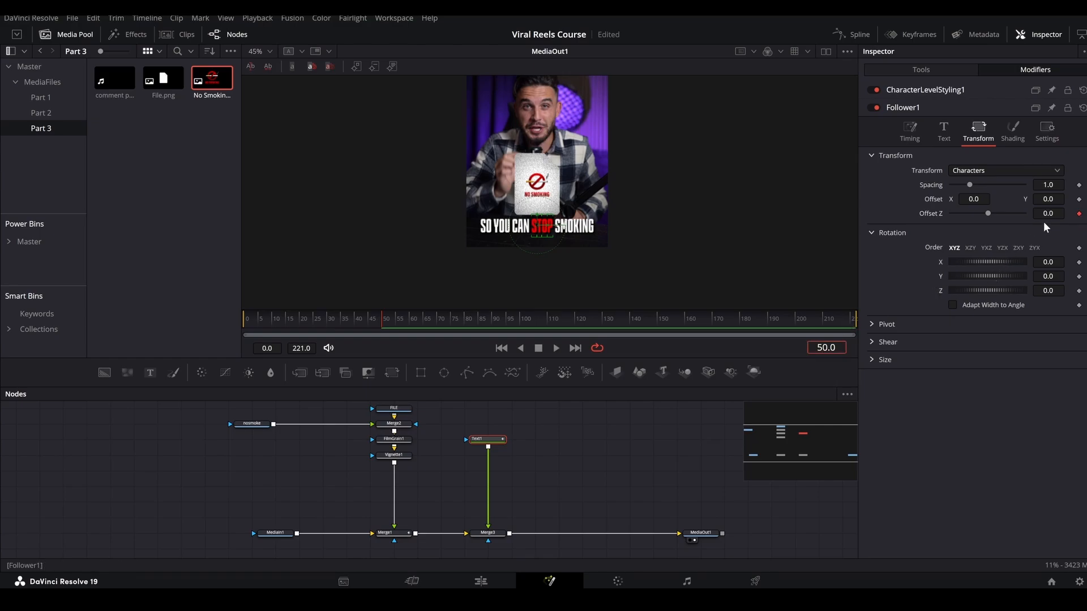
key(Up)
key(Up)
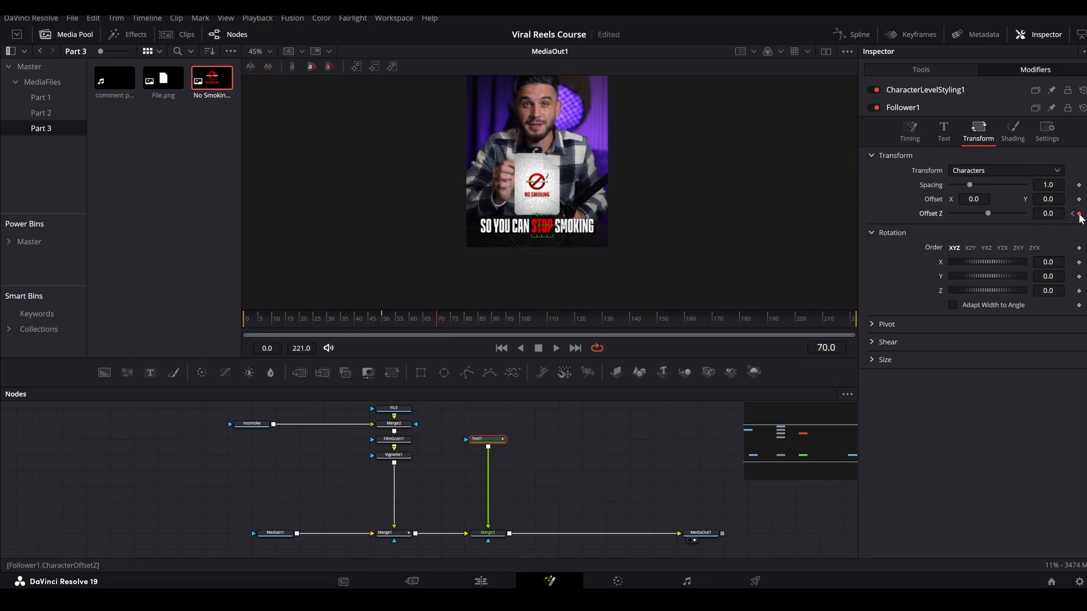
click(1078, 215)
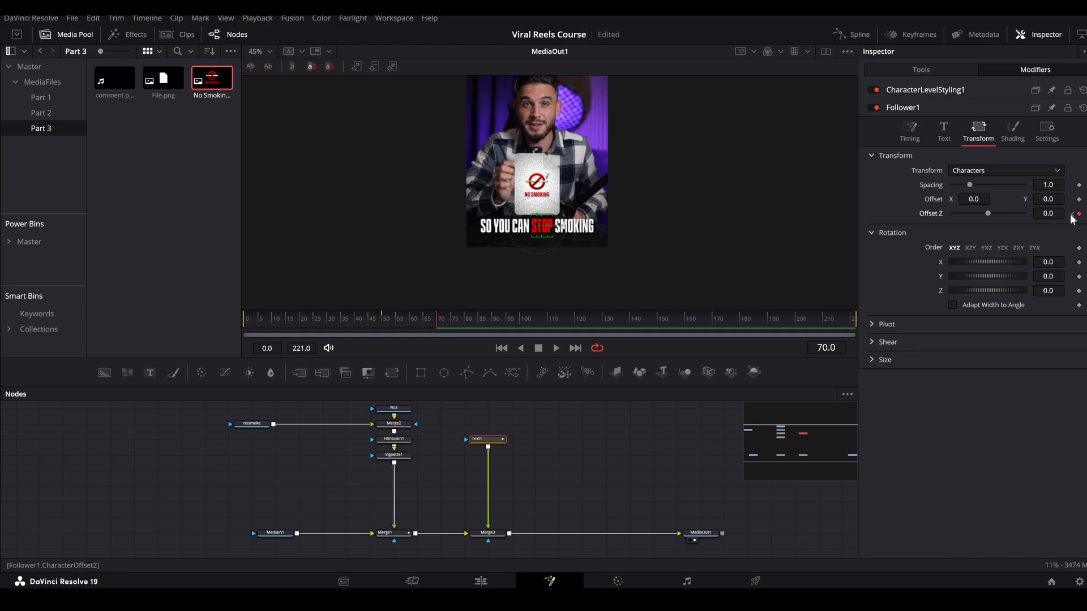
key(Down)
key(Down)
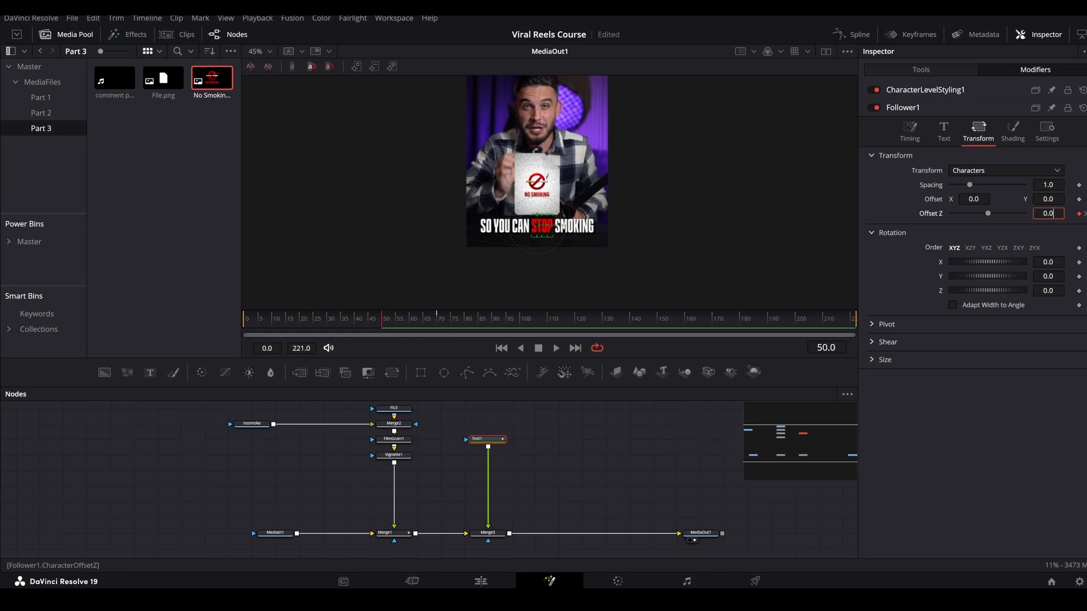
drag(1051, 214, 1047, 213)
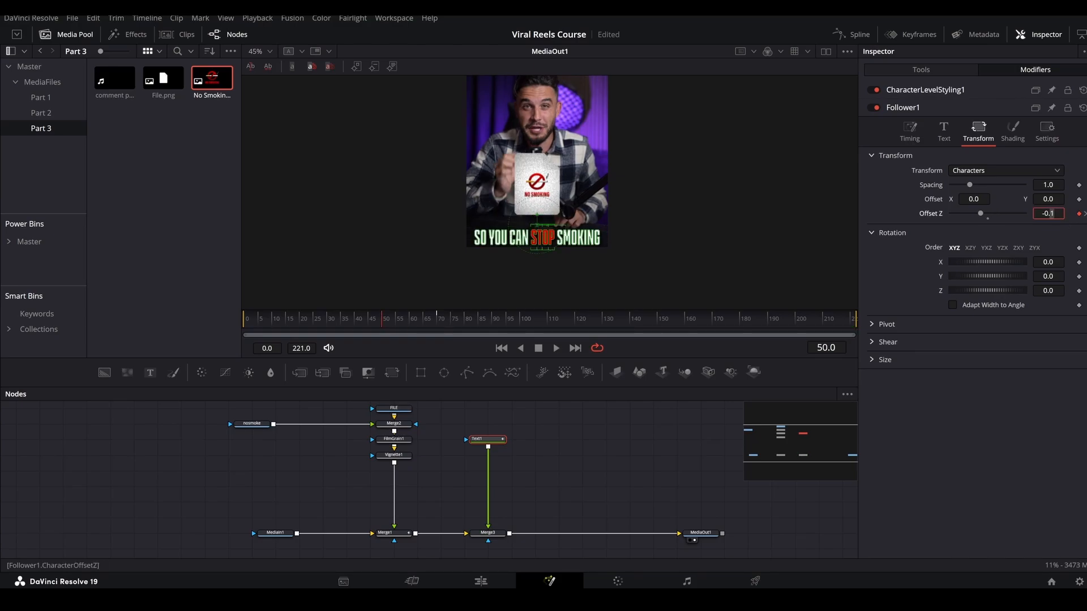
key(Down)
key(Down)
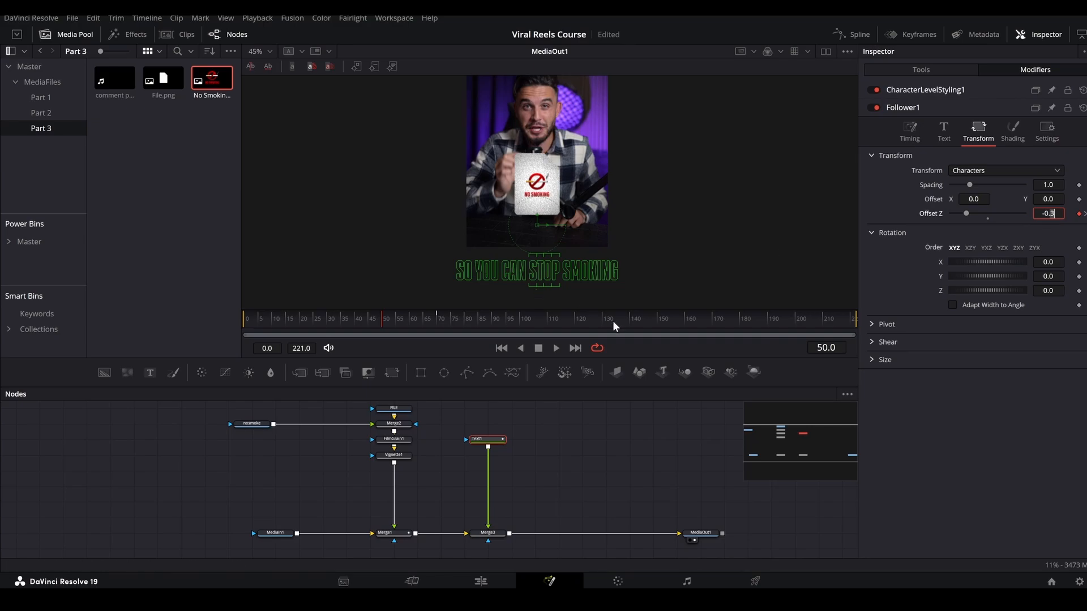
Set the Follower's order to Random But One by One with a delay of 3.0, and preview the letter animation.
click(911, 132)
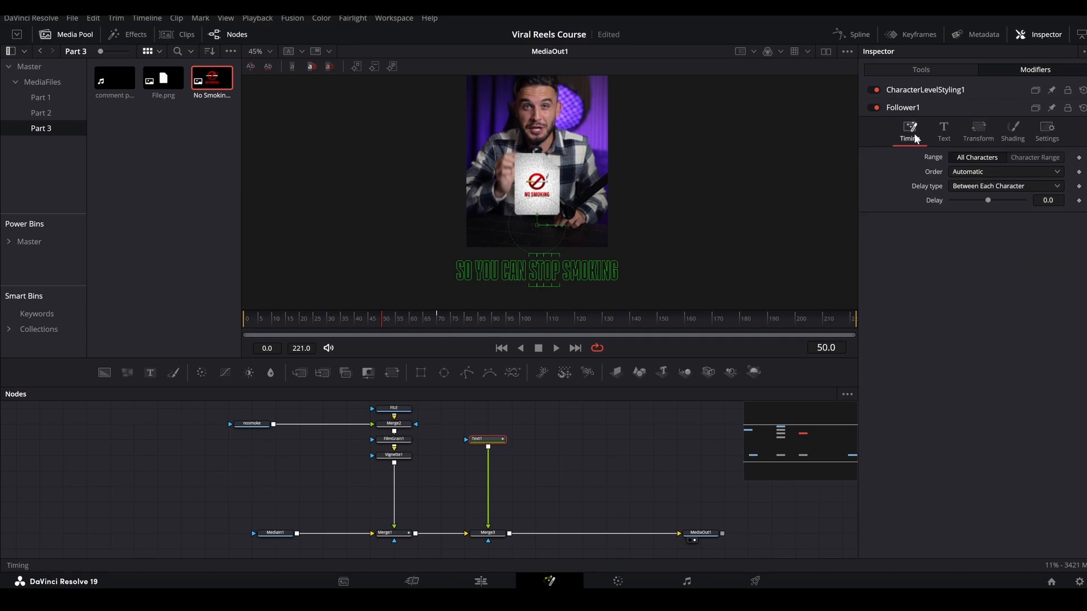
click(963, 182)
click(962, 182)
click(962, 167)
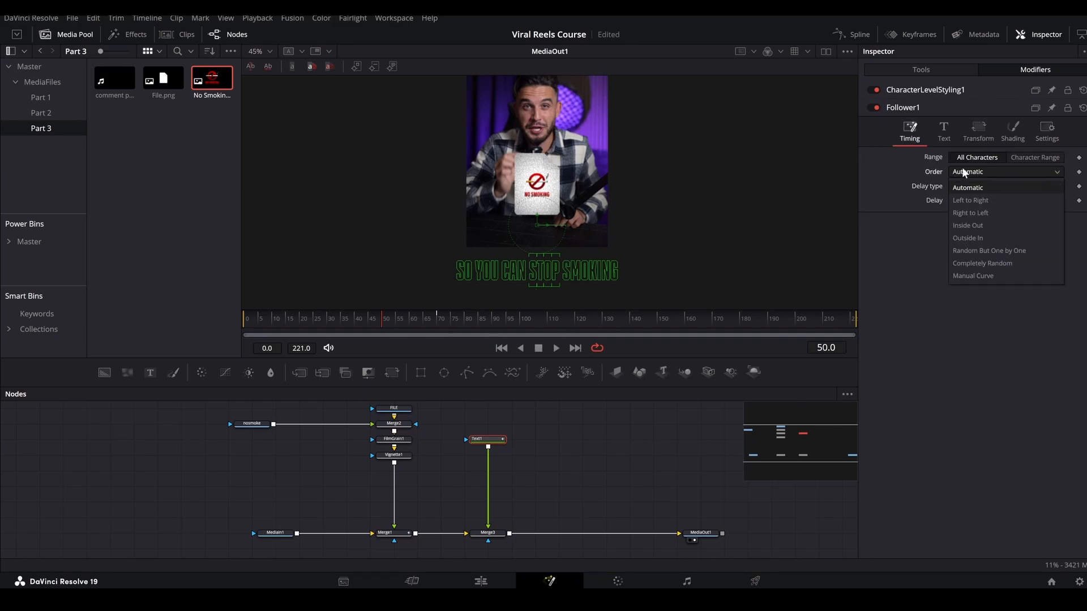
click(973, 252)
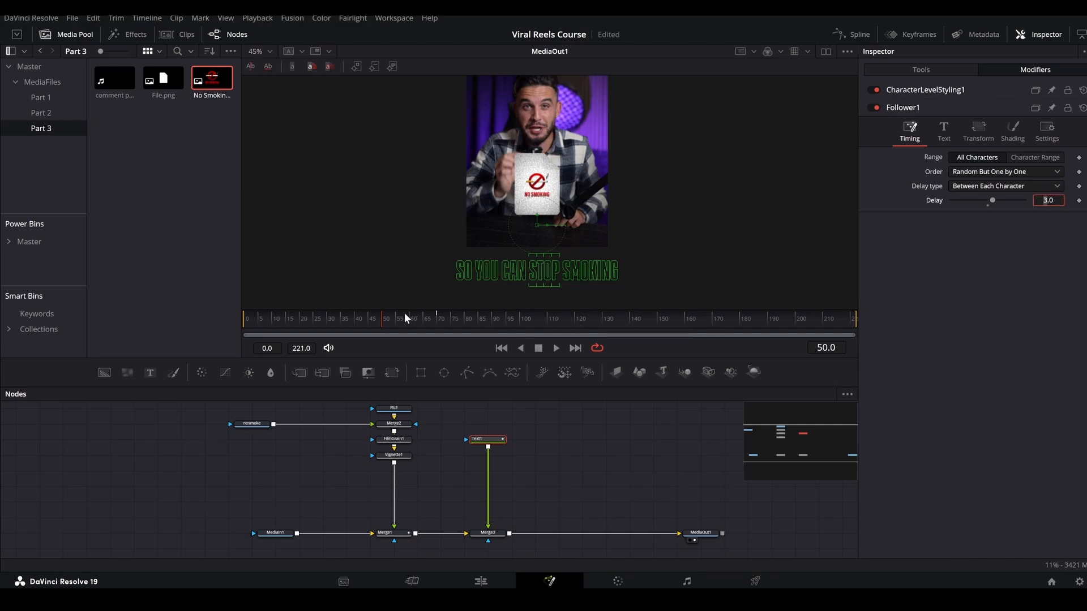
drag(392, 315, 549, 307)
Smooth the Follower's Character Offset Z keyframes in the spline editor and preview the text animation.
click(858, 35)
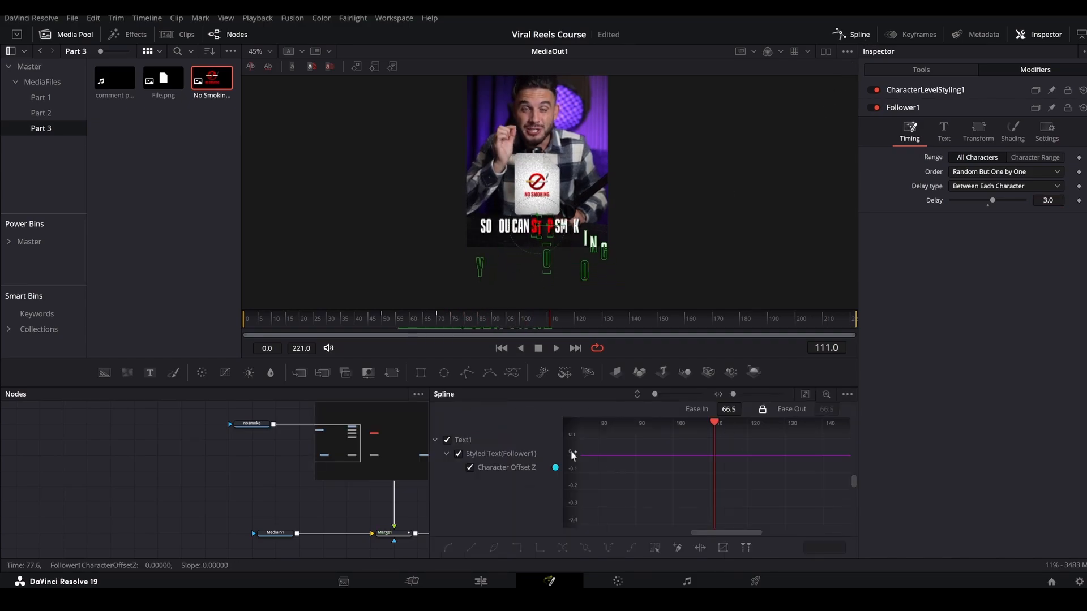
click(804, 394)
drag(796, 449, 667, 524)
key(shift+s)
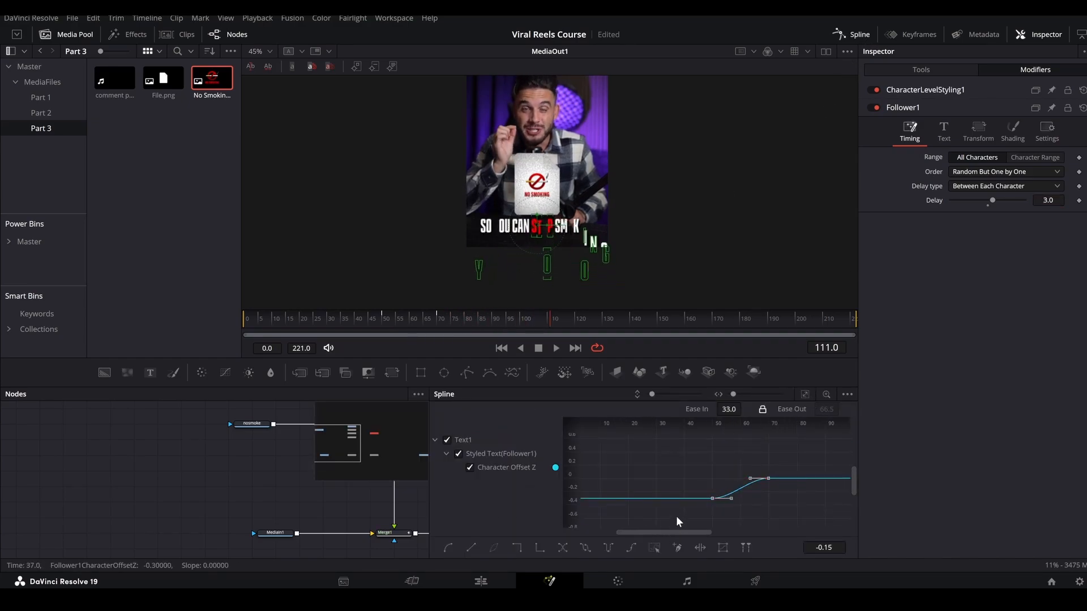
click(847, 35)
drag(406, 326, 643, 314)
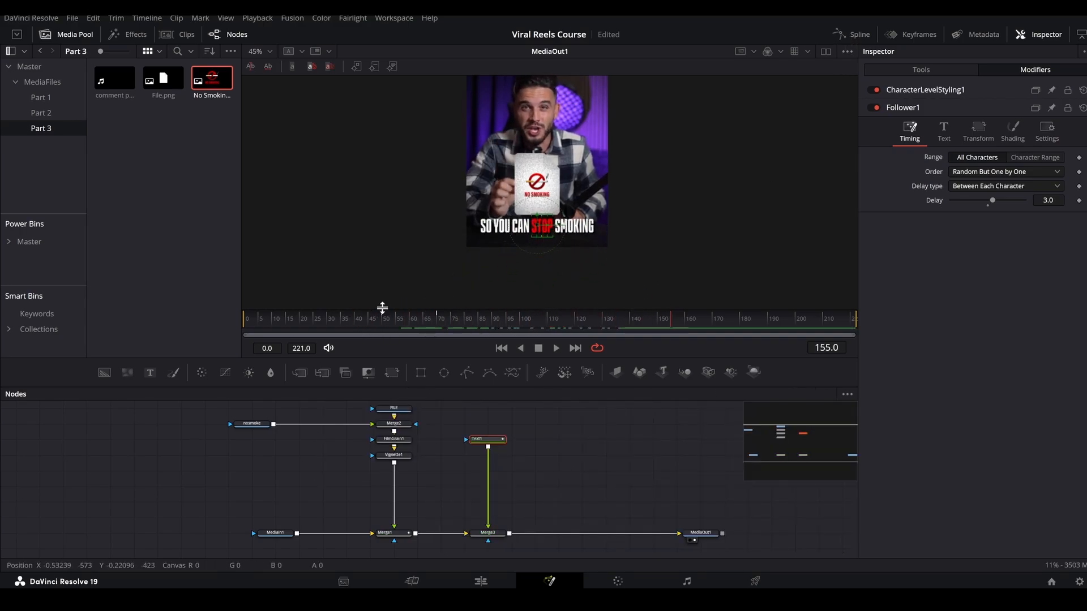
drag(381, 318, 653, 320)
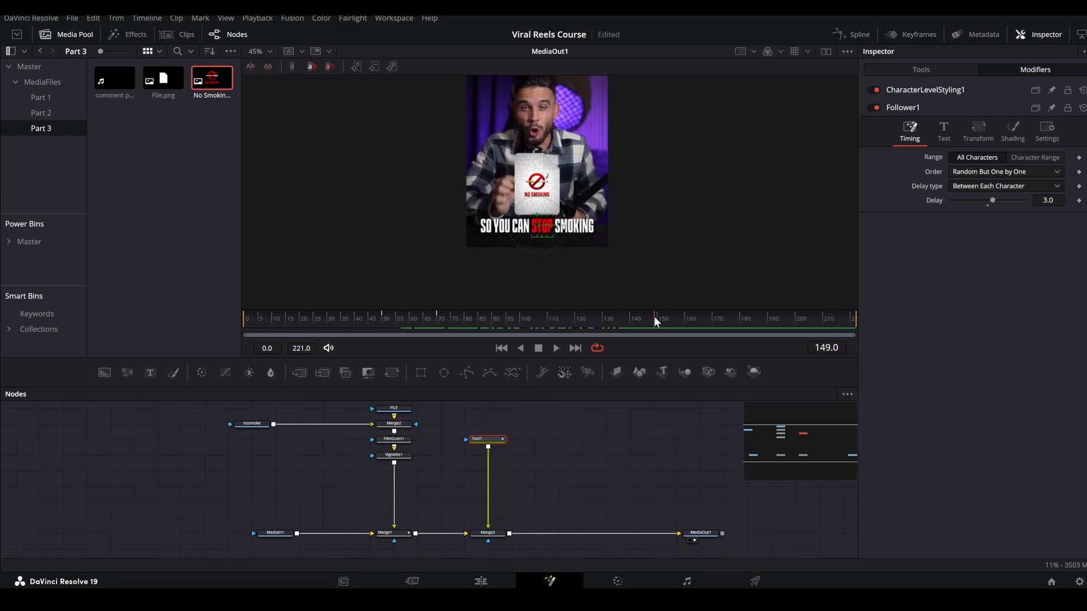
Merge a second Text node in after Merge3 and enter "in a few weeks".
drag(152, 372, 509, 533)
click(559, 440)
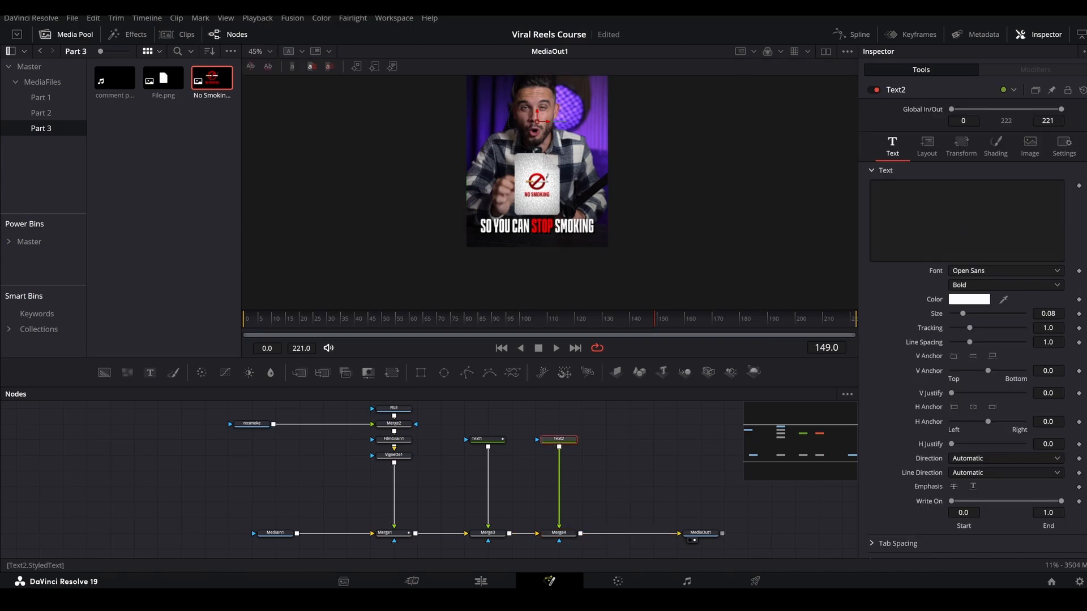
click(962, 218)
text(in a fe)
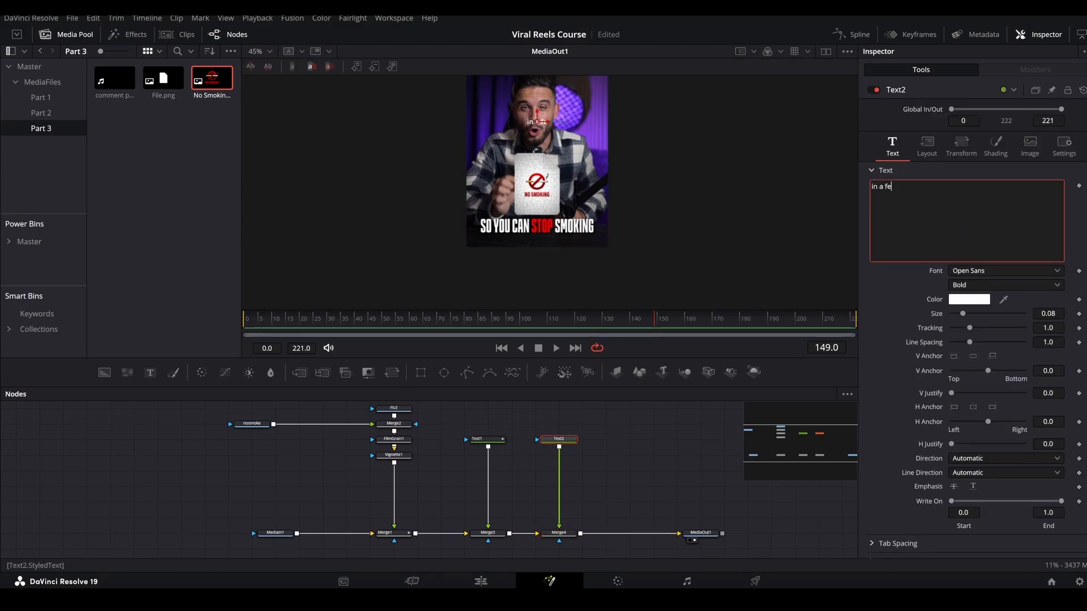
text(w weeks)
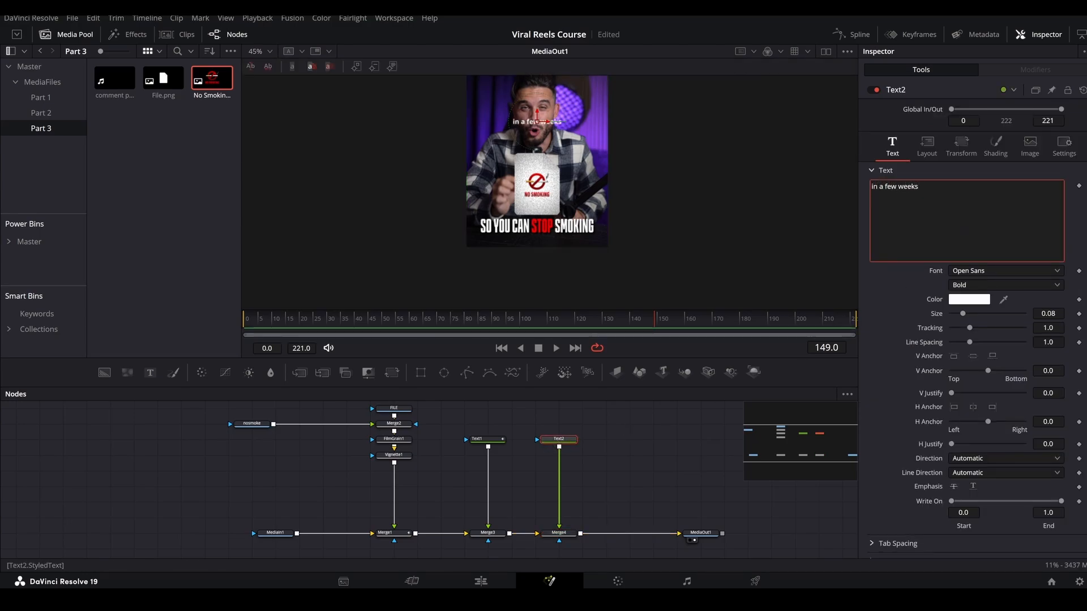
Style the second text in Challing Regular at size 0.1717 with tracking 0.927, and place it just below the word SMOKING.
click(955, 270)
click(980, 351)
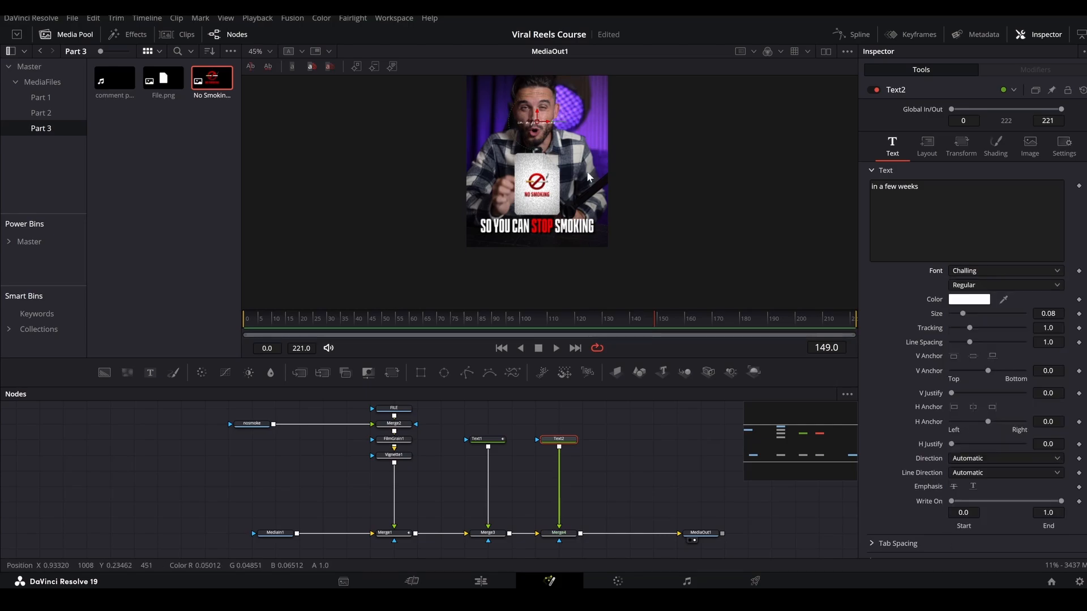
drag(537, 126, 566, 244)
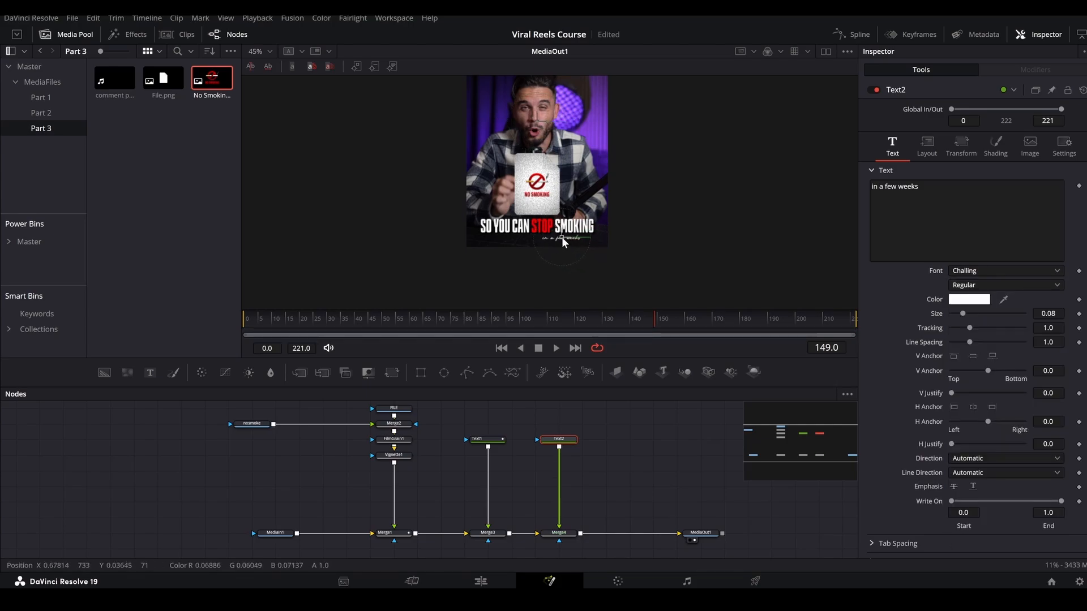
mouse_move(962, 313)
mouse_down()
mouse_move(978, 313)
mouse_move(968, 328)
mouse_up()
scroll(579, 230, up, 4)
drag(546, 246, 567, 247)
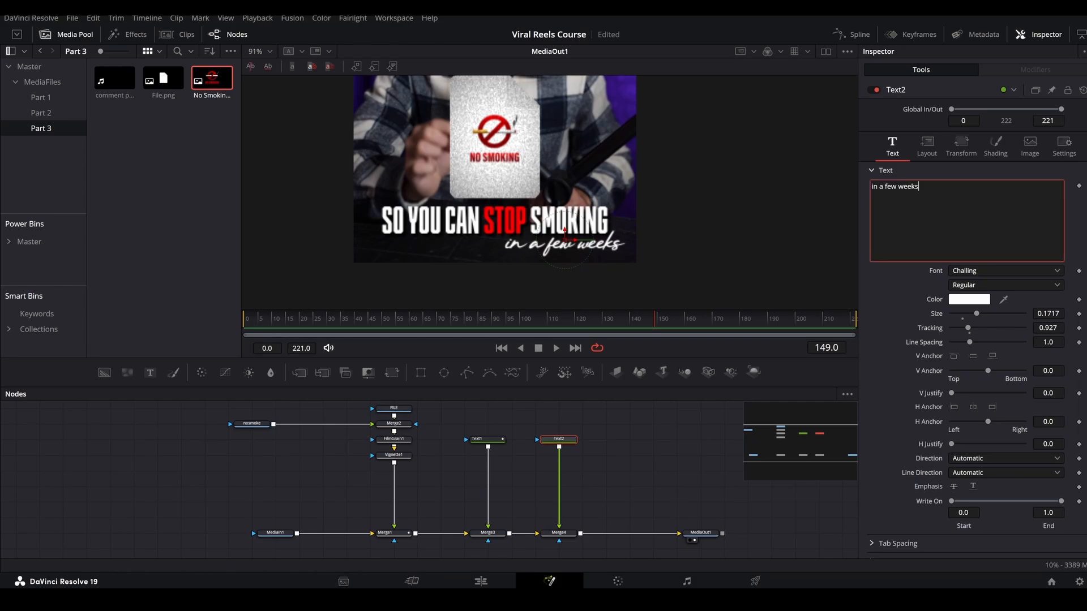
Add Character Level Styling to the "in a few weeks" text and colour the word "few" red (#ff0004).
right_click(978, 222)
click(995, 268)
click(1040, 66)
scroll(576, 262, up, 1)
drag(559, 265, 808, 180)
click(979, 266)
click(540, 202)
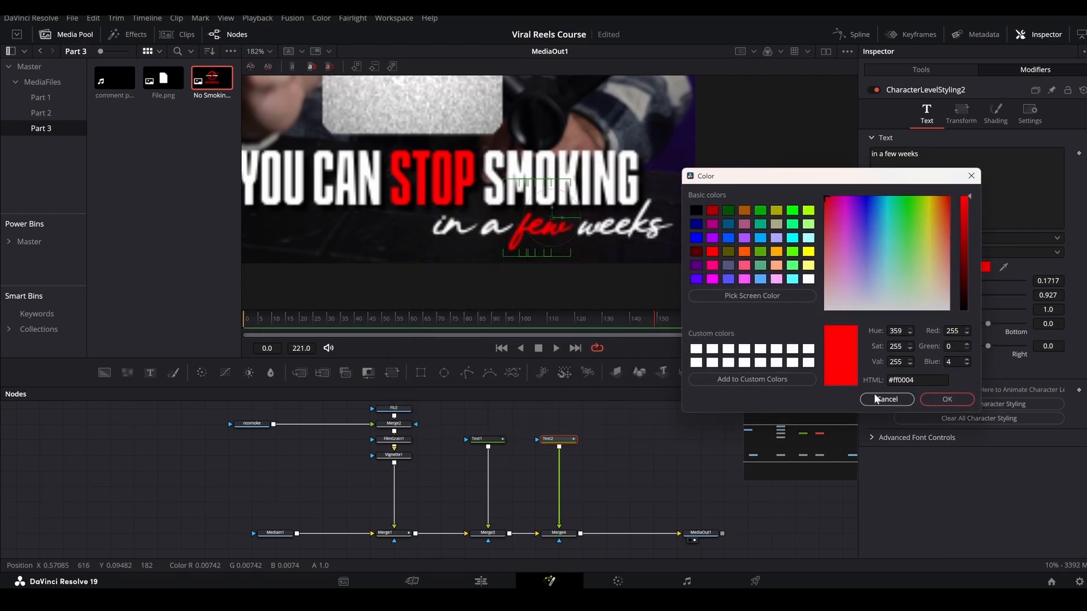
click(947, 399)
scroll(576, 212, down, 1)
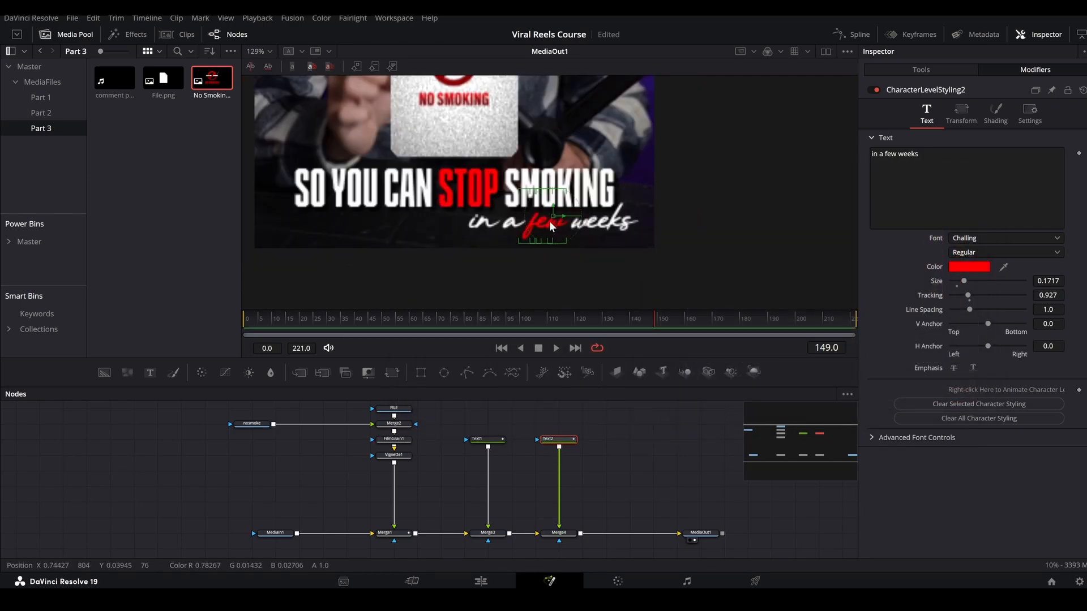
scroll(548, 220, up, 1)
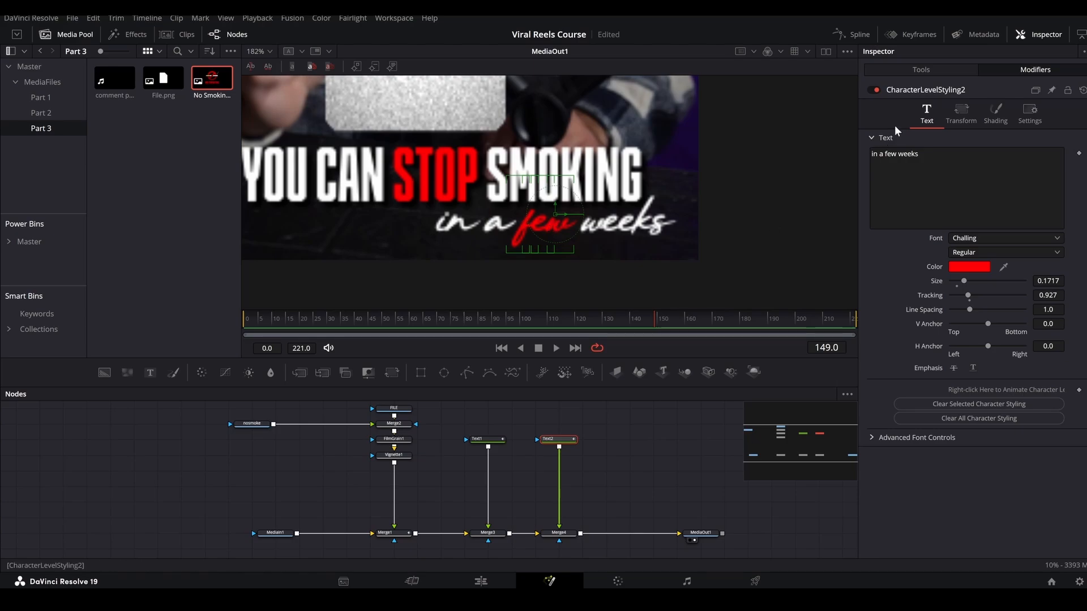
Insert a Follower modifier on the "in a few weeks" text and show its settings.
click(919, 69)
right_click(956, 195)
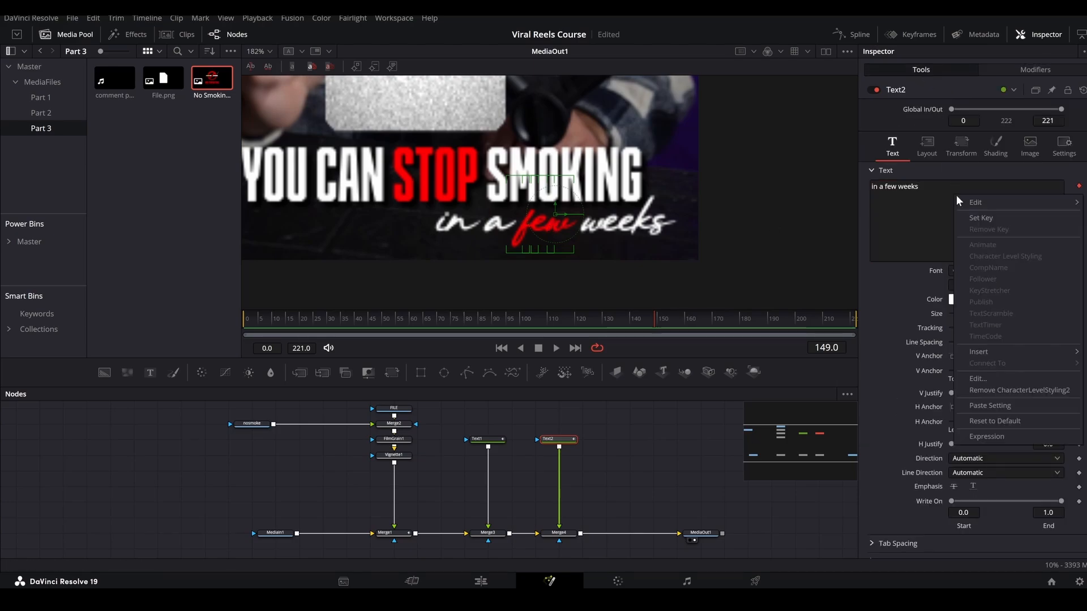
mouse_move(987, 350)
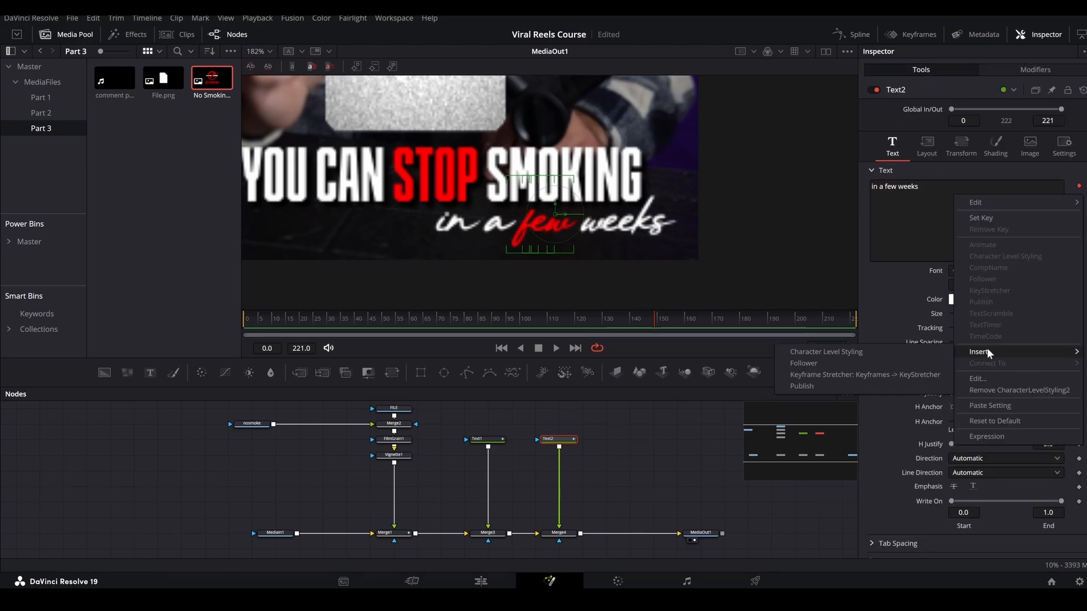
click(844, 363)
click(1019, 69)
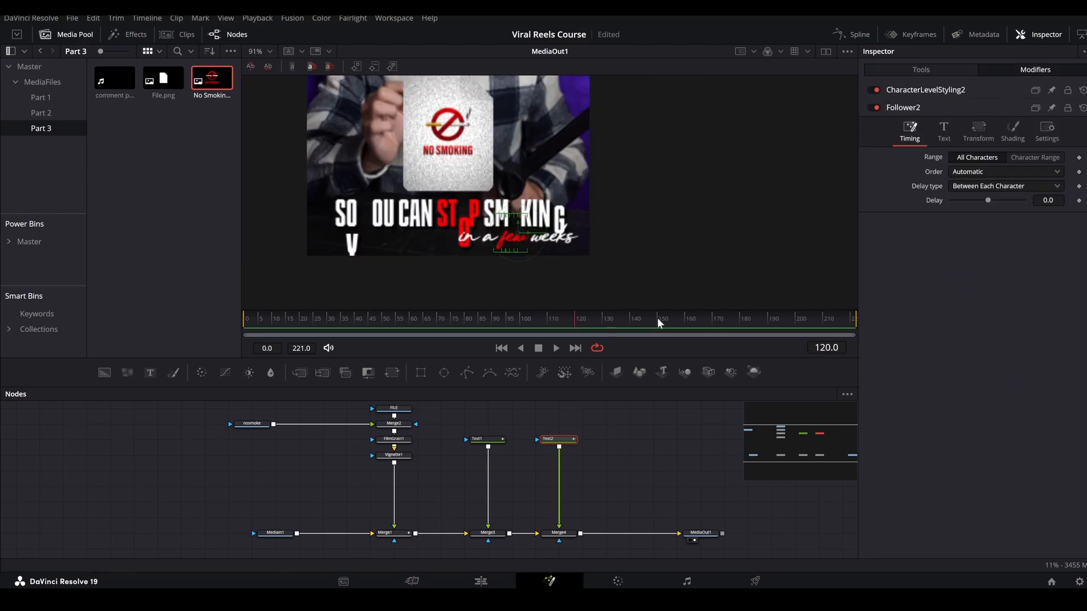
At frame 150, set the new Follower's transform to Words and keyframe its offset.
click(655, 317)
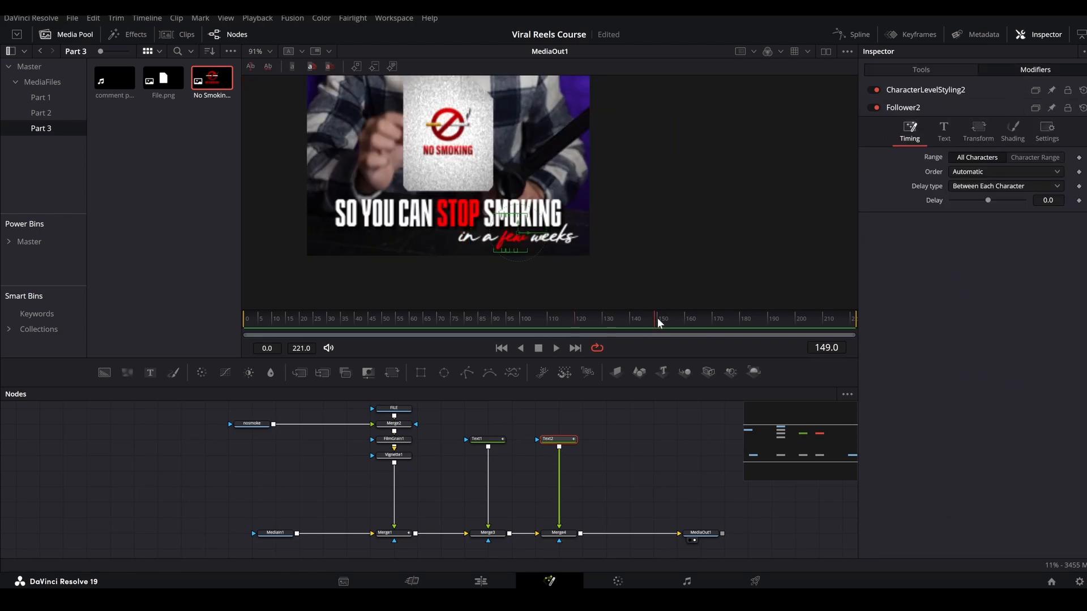
drag(660, 318, 663, 320)
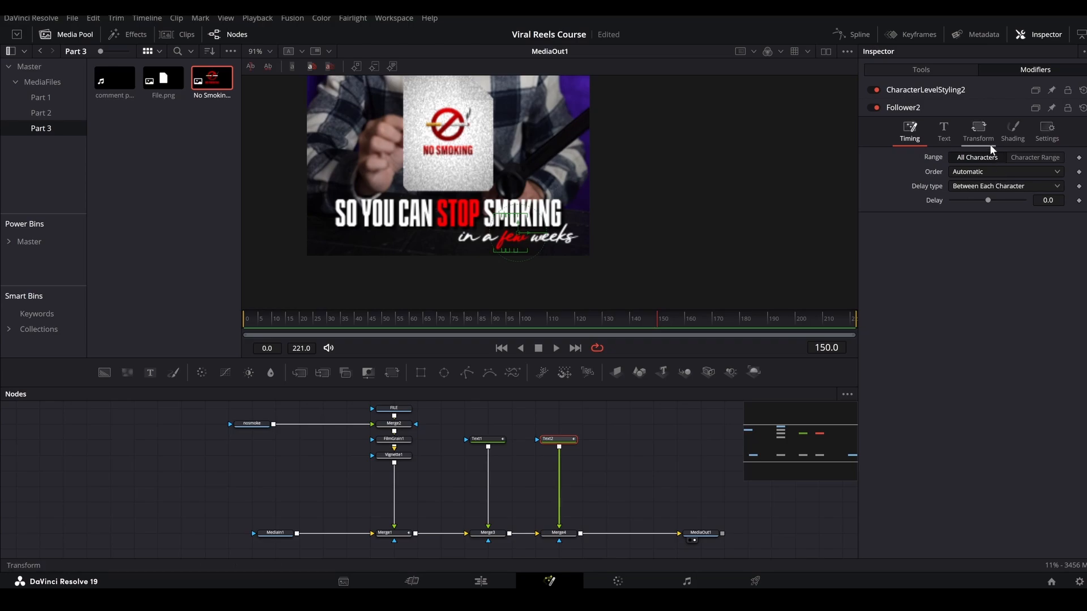
click(978, 131)
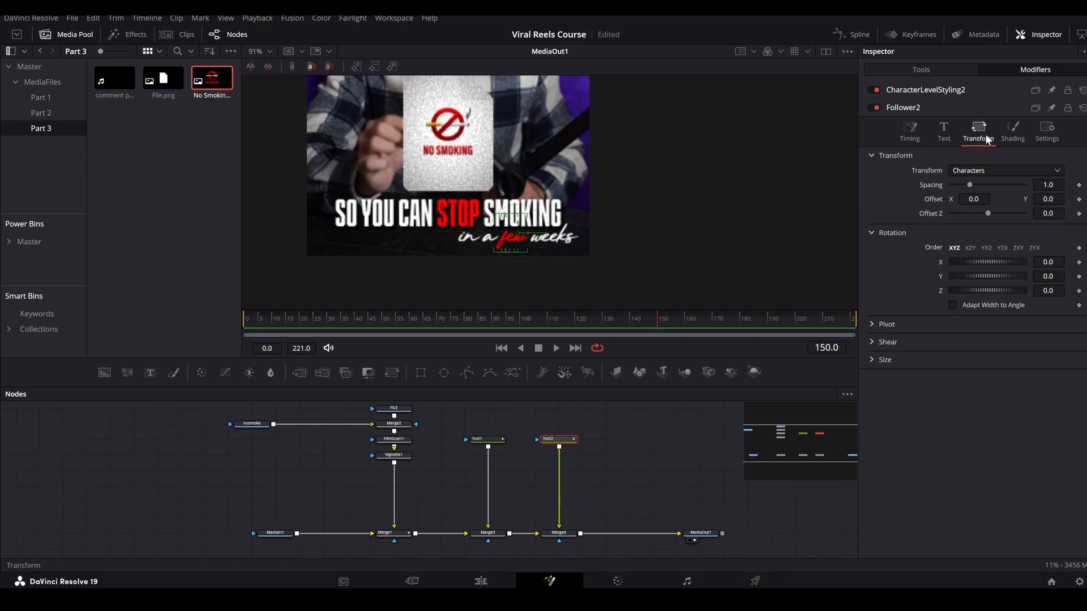
click(956, 170)
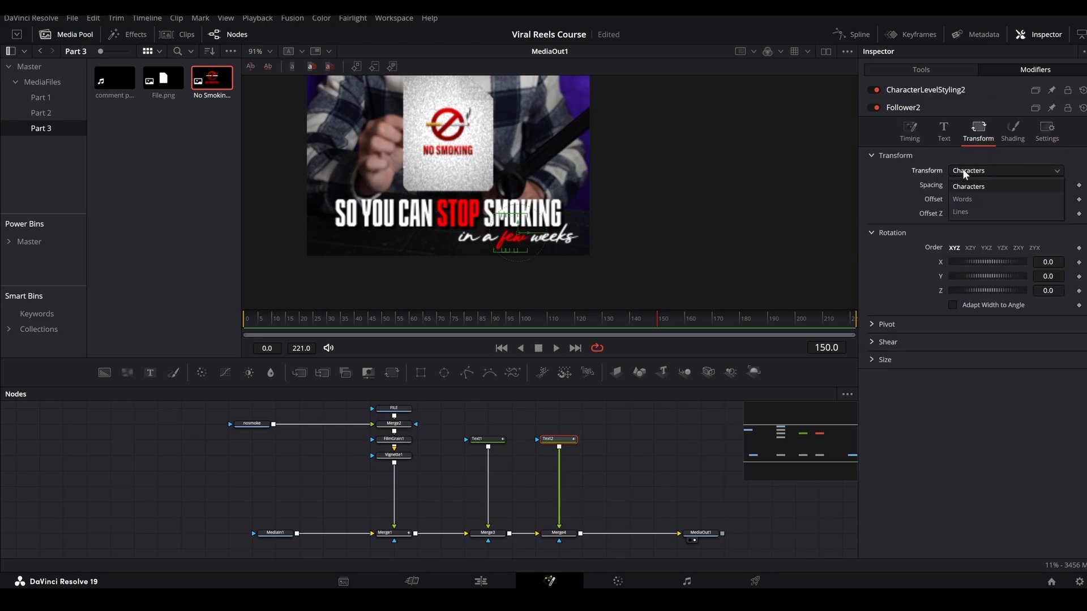
click(964, 197)
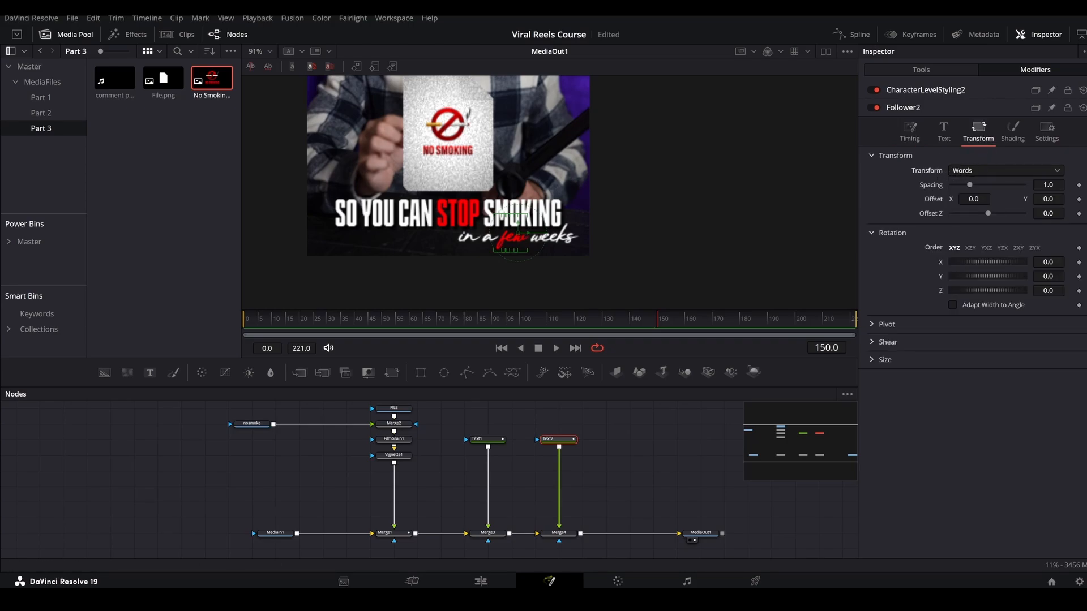
click(1079, 200)
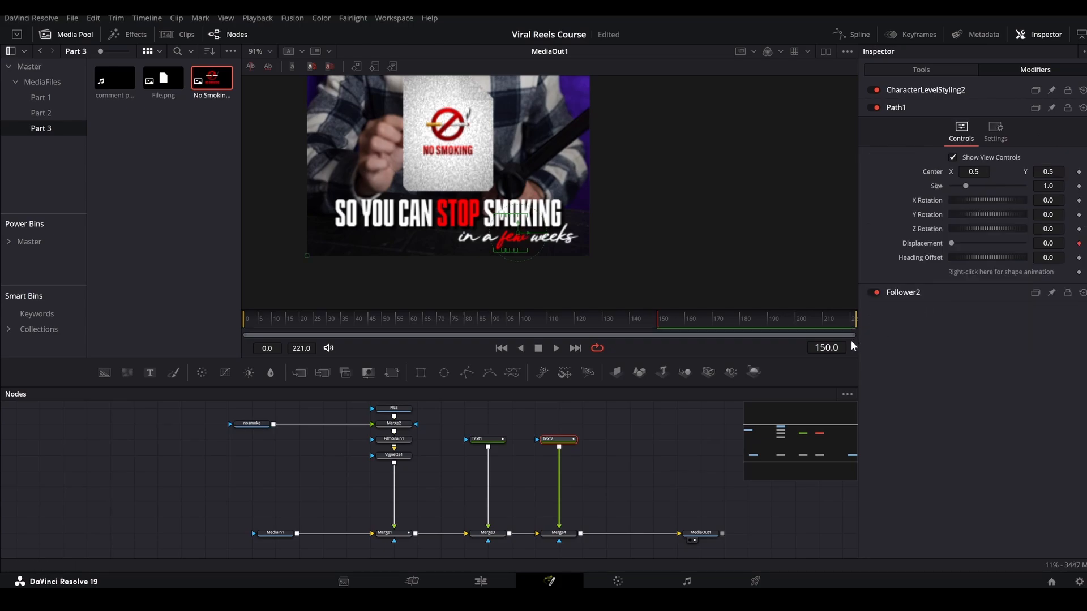
Keyframe the word offset at frame 170, and lower its Y offset at frame 150 until the text sits below the picture.
key(Up)
key(Up)
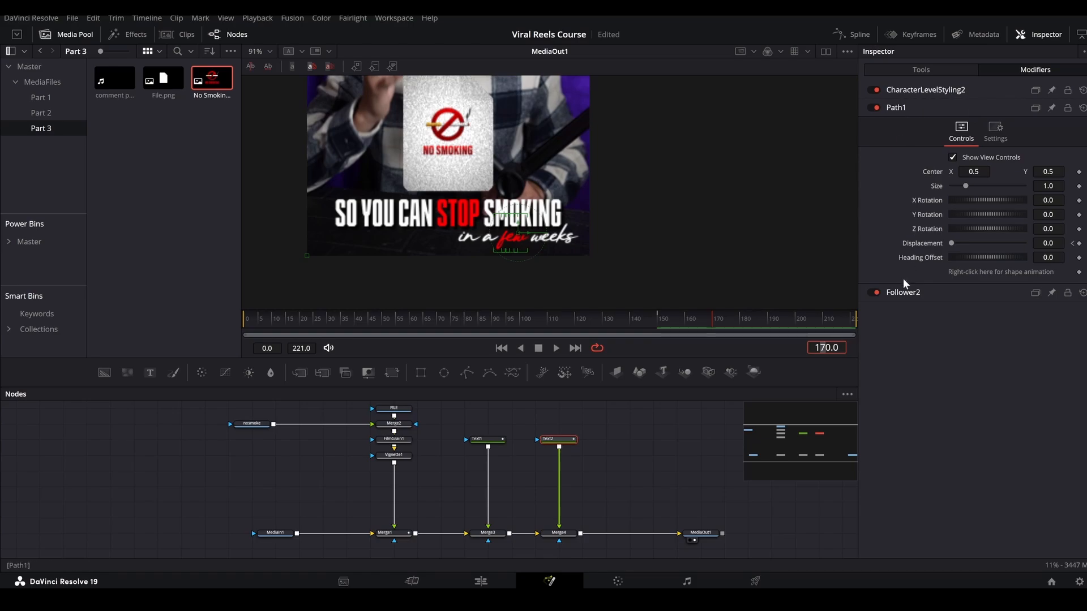
click(905, 292)
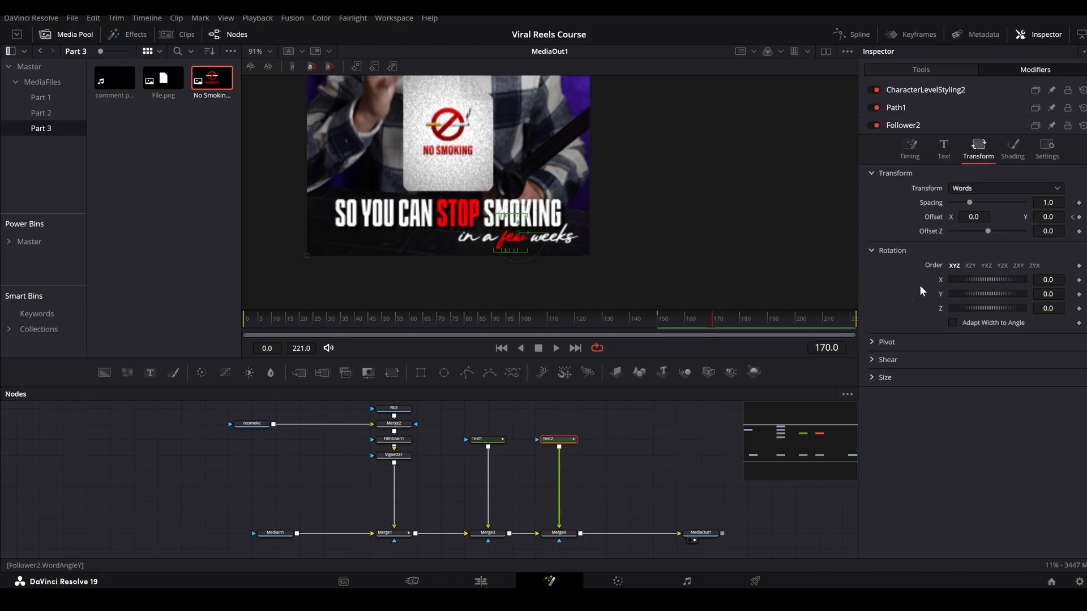
click(1078, 217)
click(1071, 218)
drag(1048, 218, 978, 217)
Set the Follower's delay between characters to 2.0 and scrub through the text animation.
click(900, 147)
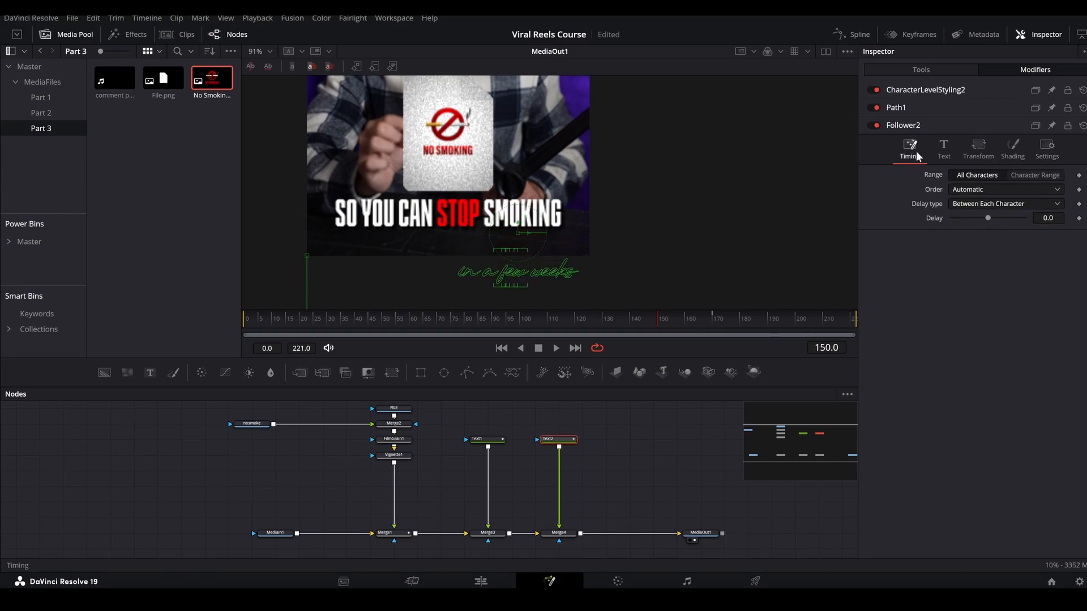
click(1052, 218)
drag(645, 321, 746, 307)
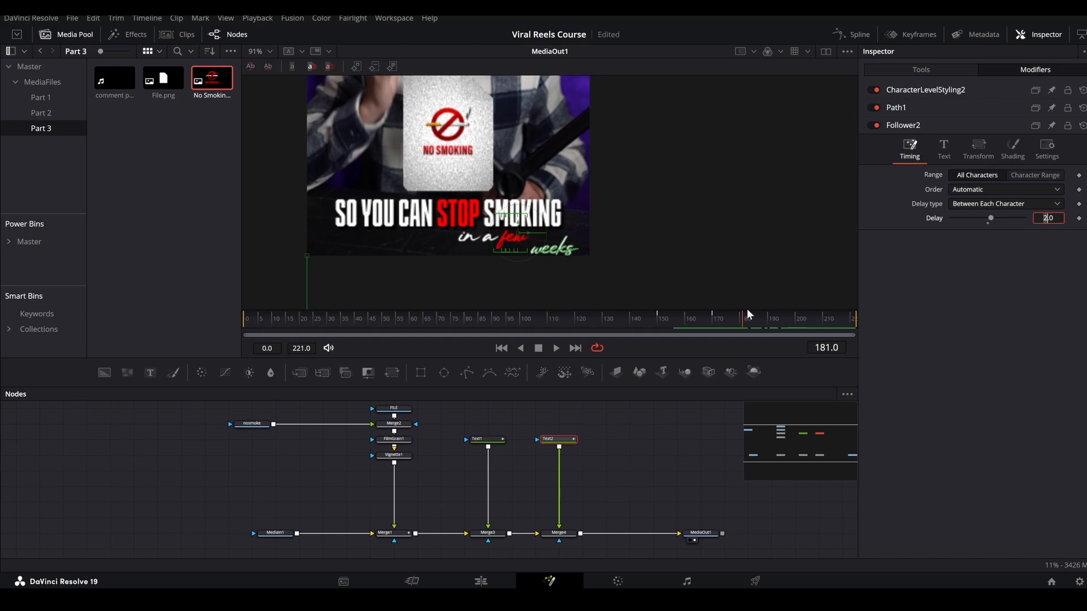
Smooth the word offset path's Displacement keyframes in the spline editor and preview the whole text animation.
click(840, 33)
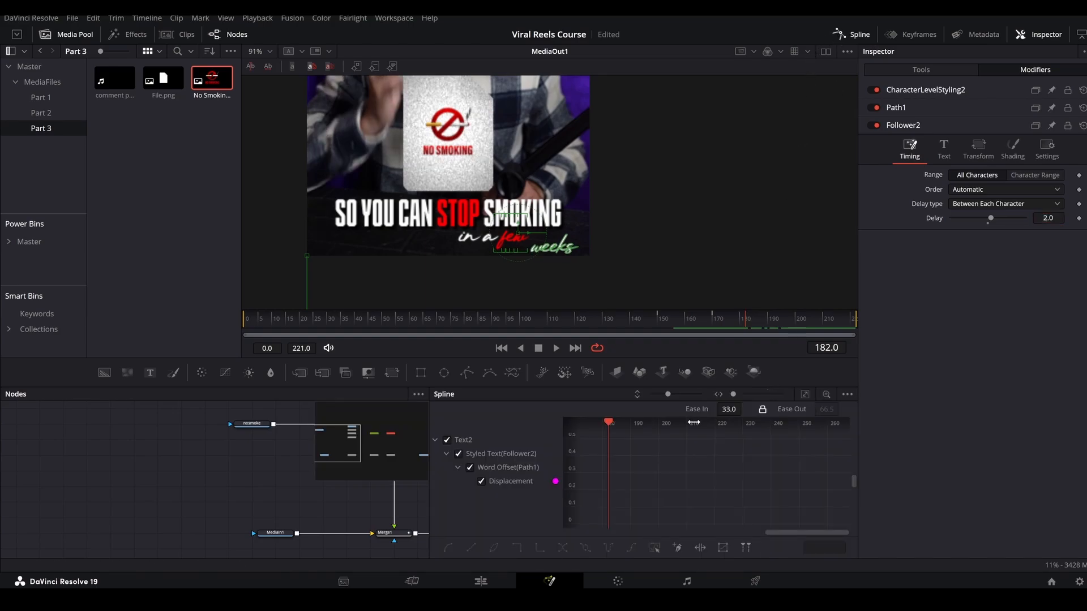
click(803, 393)
drag(795, 442, 673, 514)
key(f)
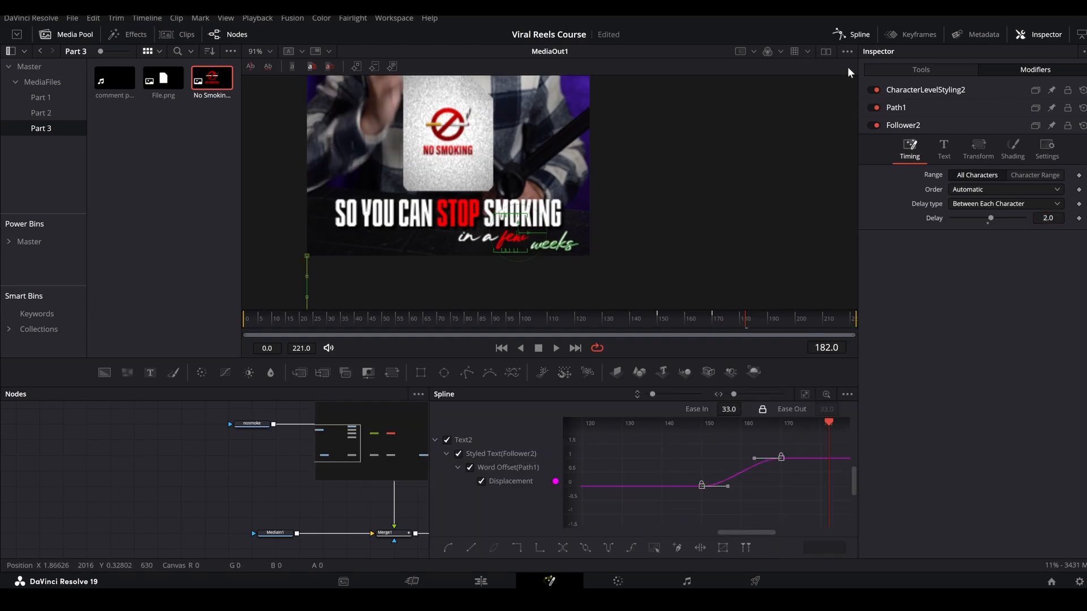
click(845, 35)
scroll(556, 243, down, 3)
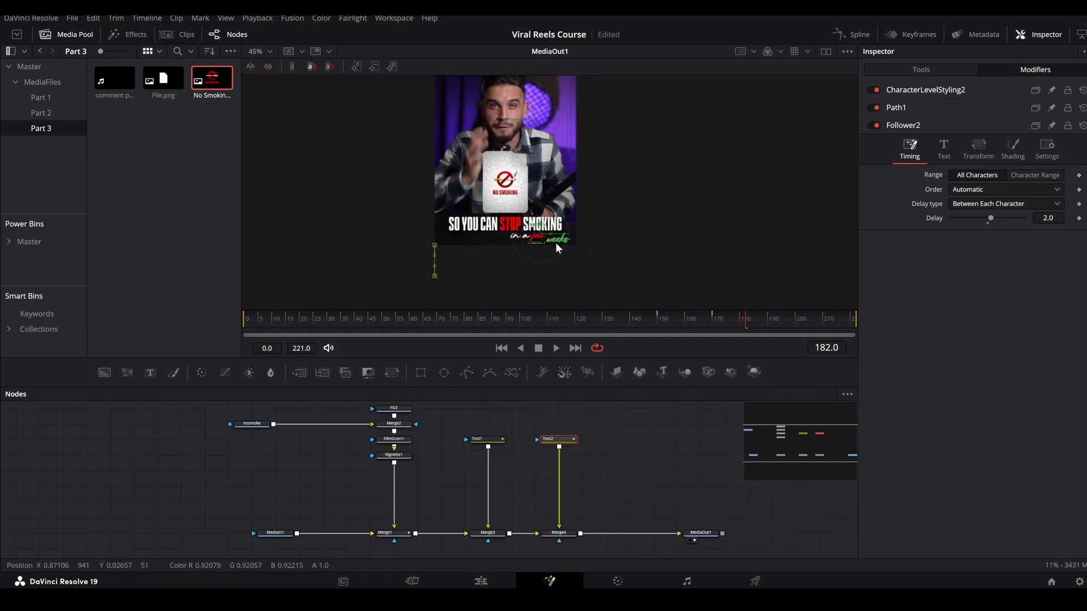
click(642, 438)
drag(460, 327, 892, 318)
Place an adjustment clip on Video 2 over the last Raw (Reel) clip in the timeline and open it in Fusion.
click(482, 583)
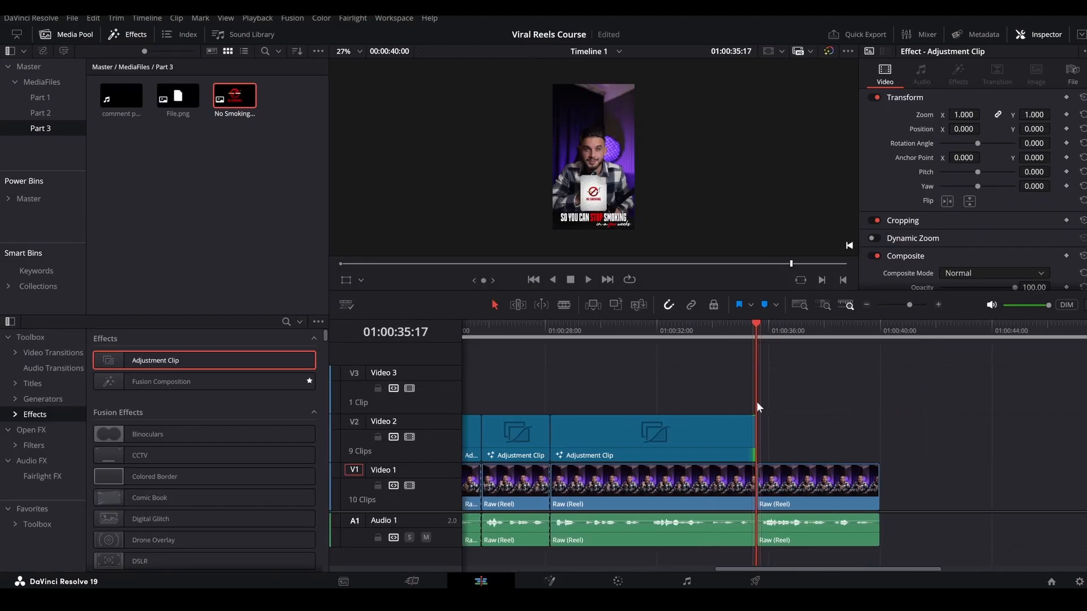
key(space)
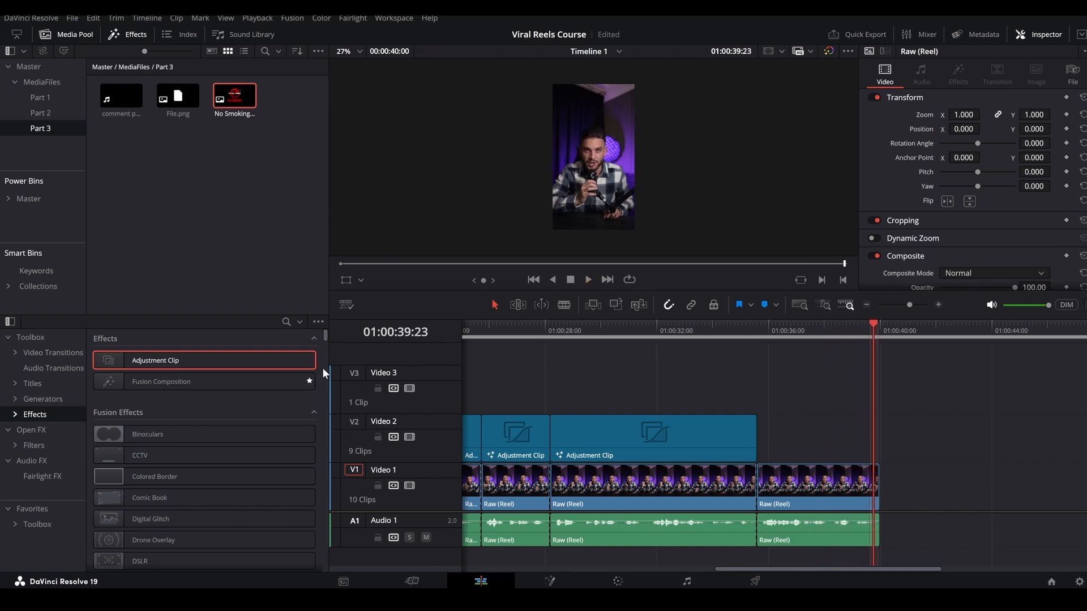
drag(271, 355, 828, 435)
drag(913, 447, 847, 410)
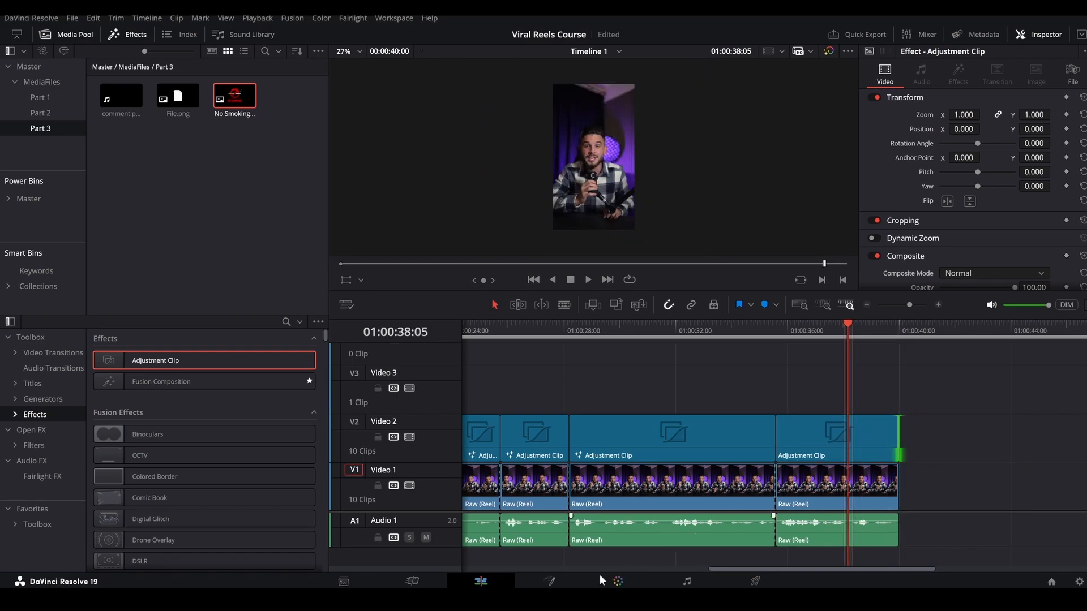
click(576, 577)
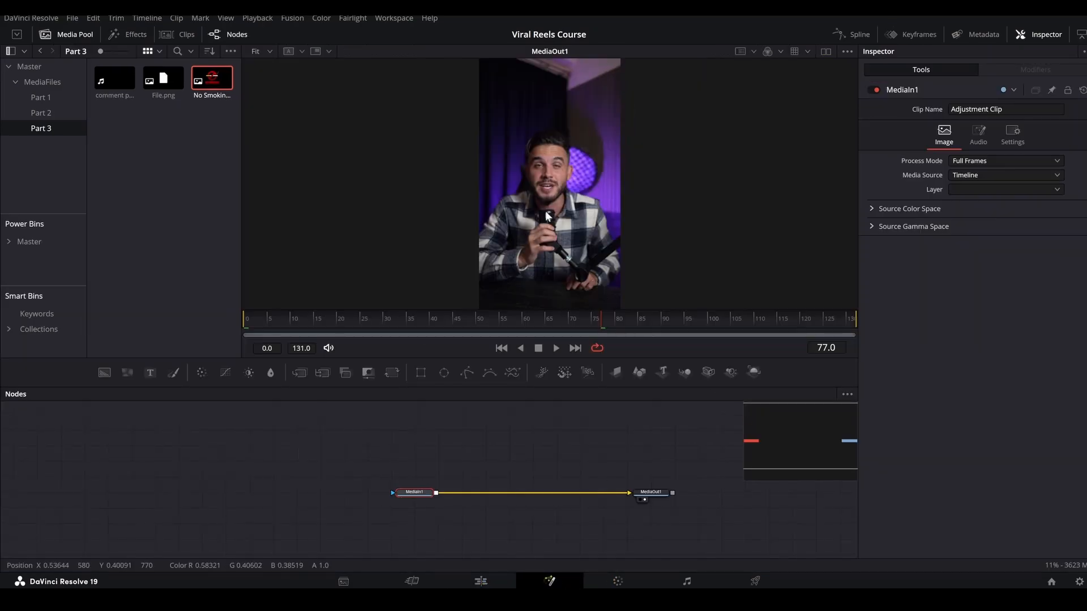
scroll(543, 217, down, 3)
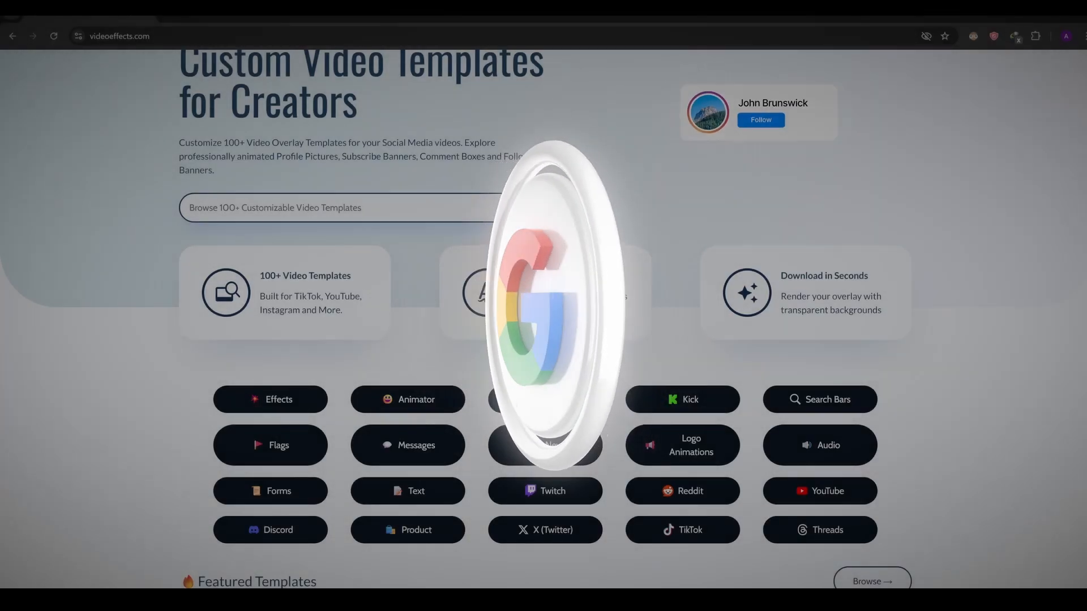
scroll(543, 317, up, 2)
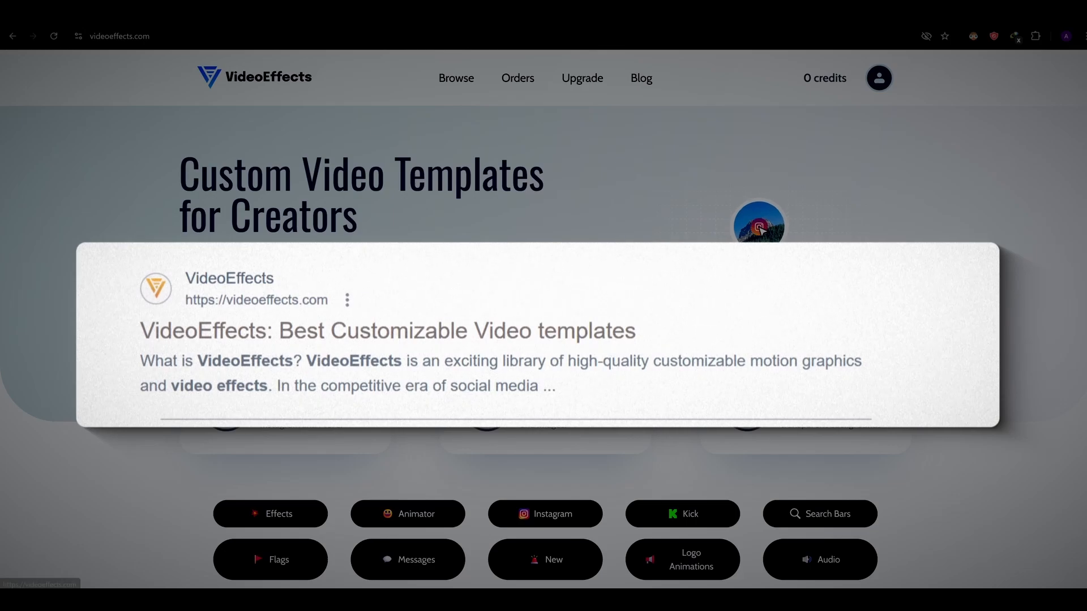
Switch to the VideoEffects website, browse its Instagram templates to page 2 and open Instagram Comment Popup 4 Light.
scroll(636, 168, down, 1)
scroll(636, 167, down, 1)
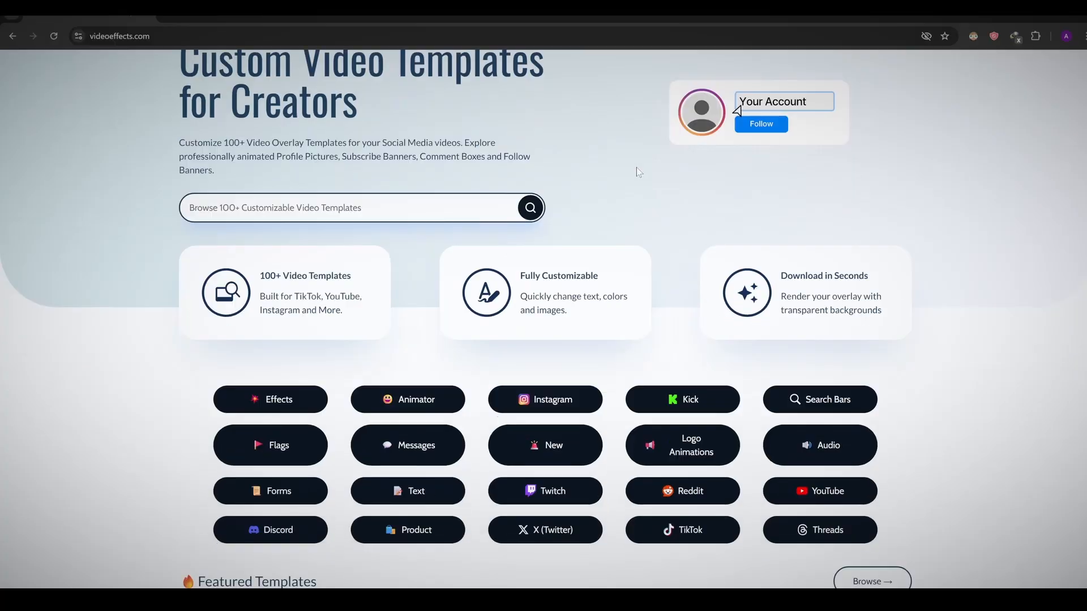
click(546, 404)
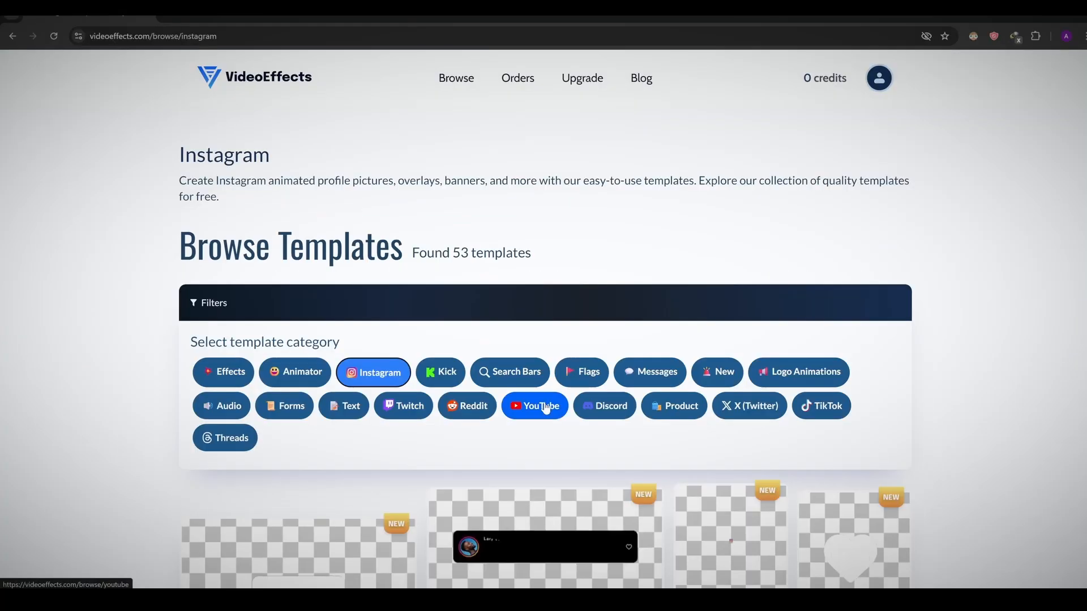
scroll(546, 405, down, 10)
scroll(572, 210, down, 15)
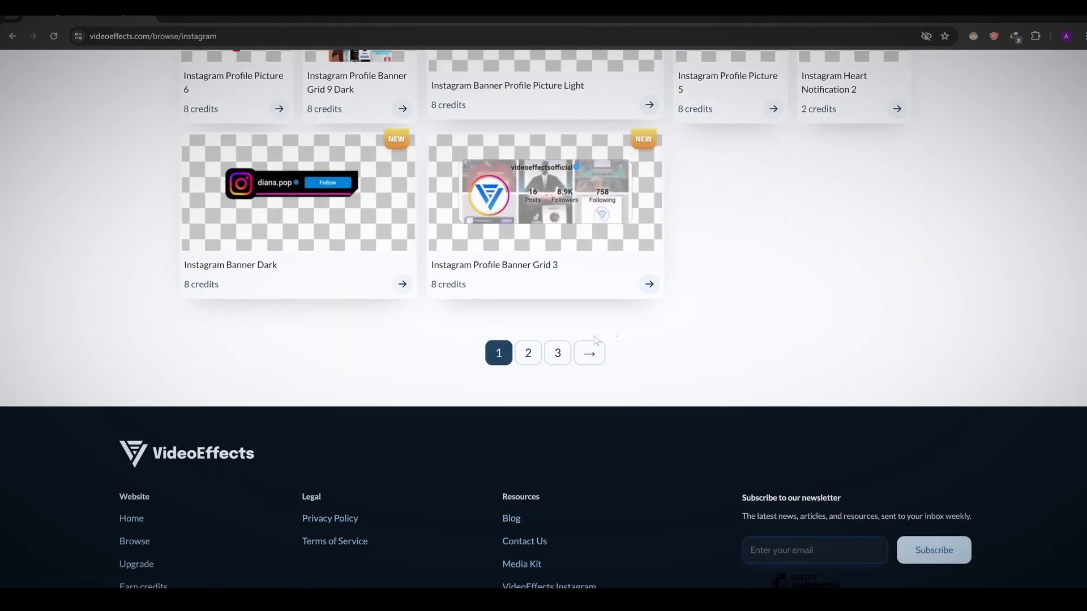
click(528, 353)
scroll(815, 323, down, 5)
scroll(820, 314, down, 4)
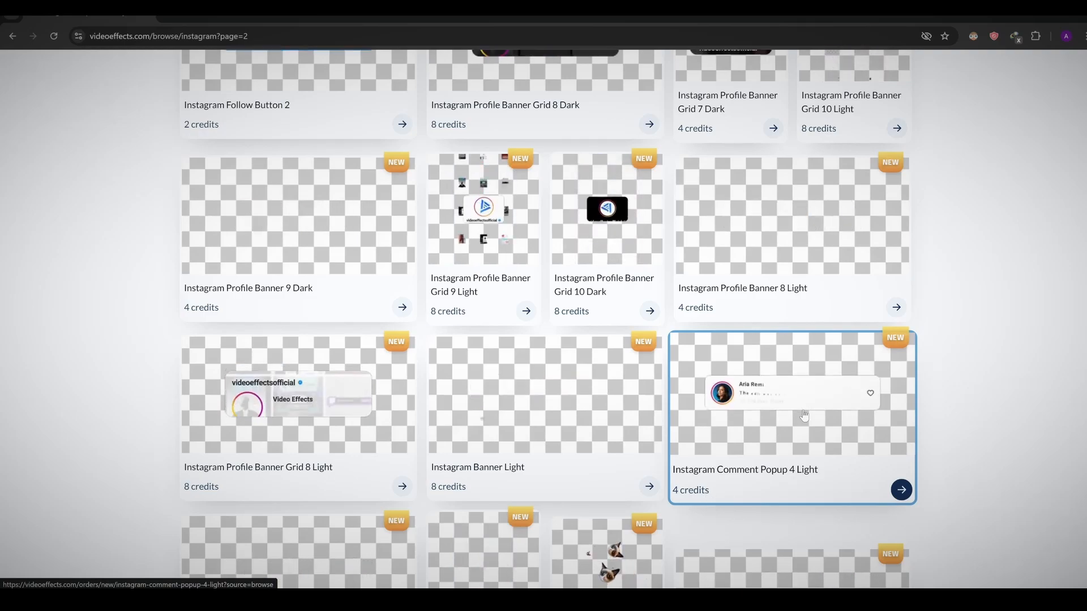
click(805, 415)
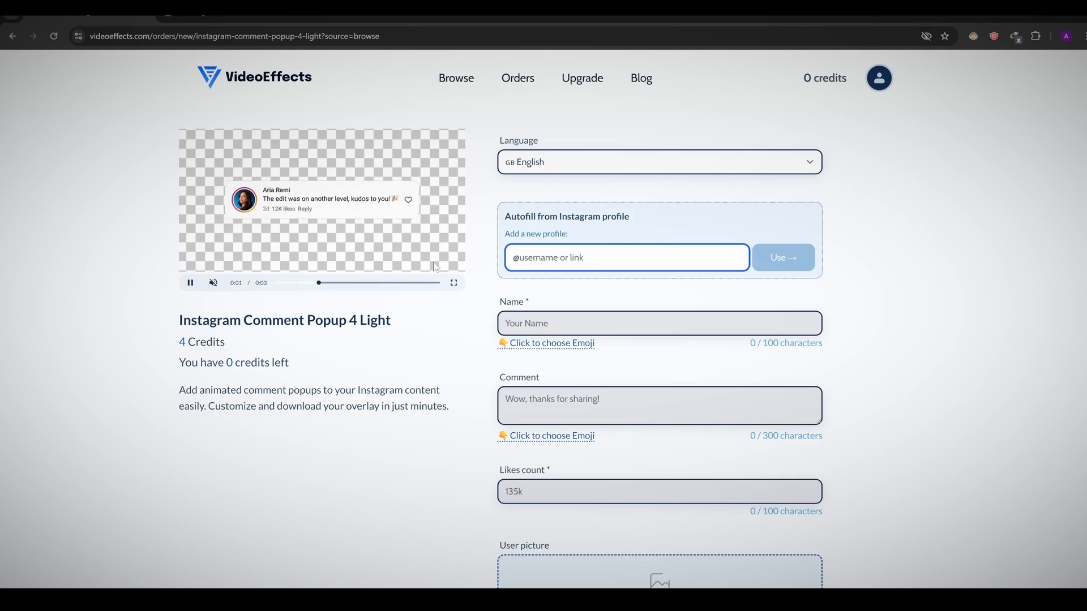
Copy the link of the opened Instagram profile and use it to autofill the comment popup's profile details.
click(275, 17)
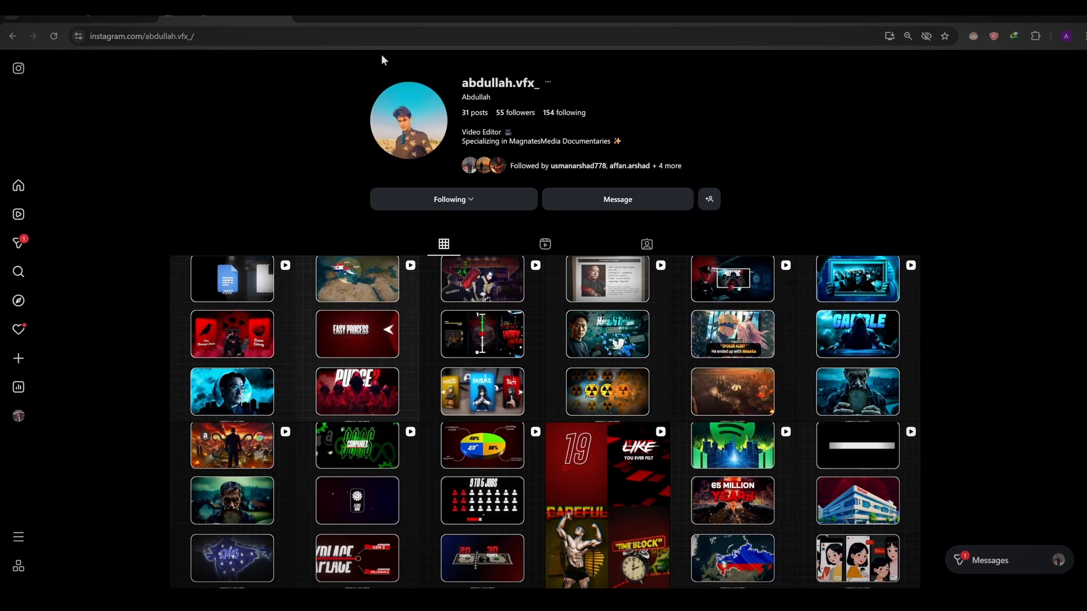
key(ctrl+l)
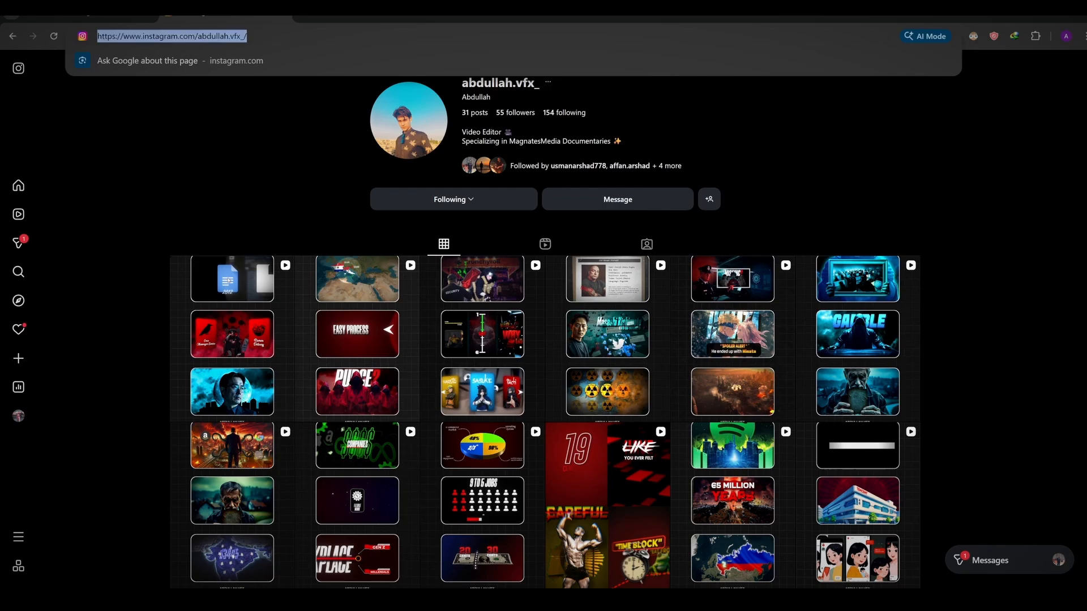
key(ctrl+c)
click(88, 17)
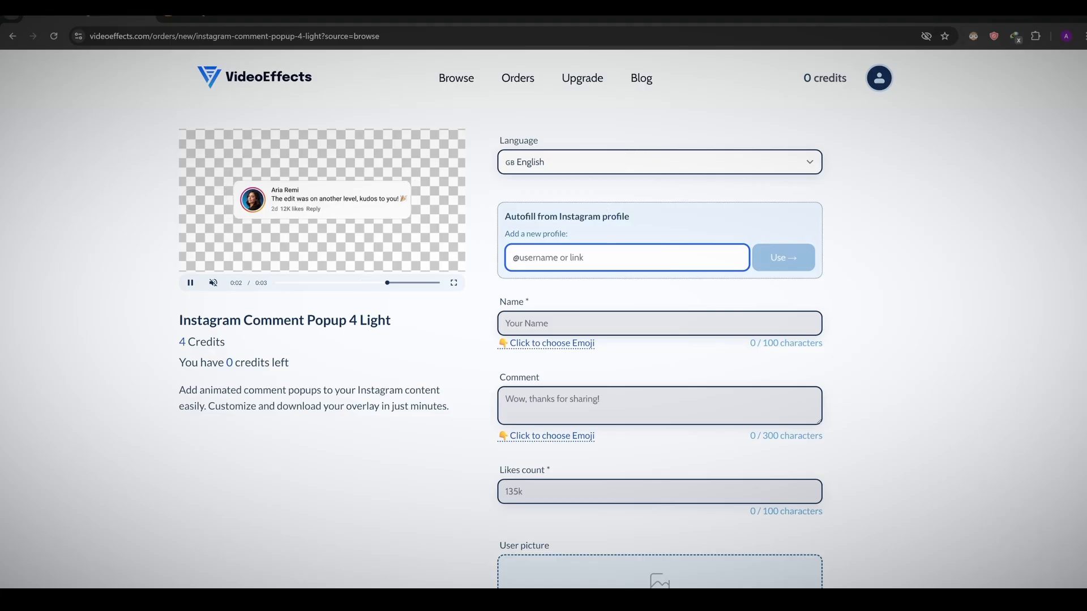
key(ctrl+v)
click(776, 259)
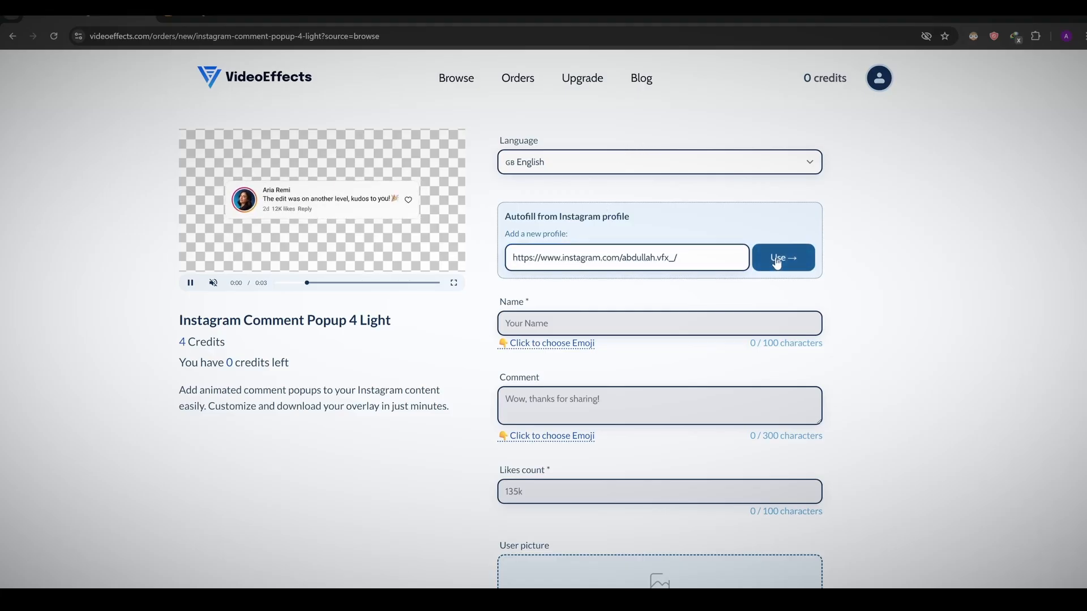
scroll(736, 364, down, 1)
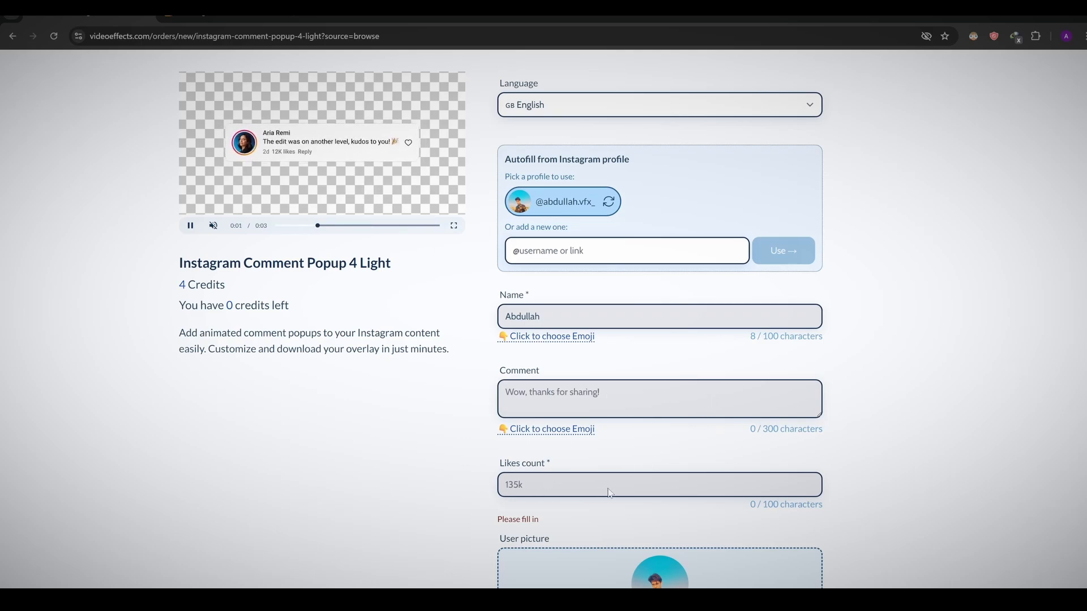
Merge the comment pop clip over MediaIn1 and lower it onto the speaker's chest, at about 0.22 Center Y.
scroll(566, 410, up, 1)
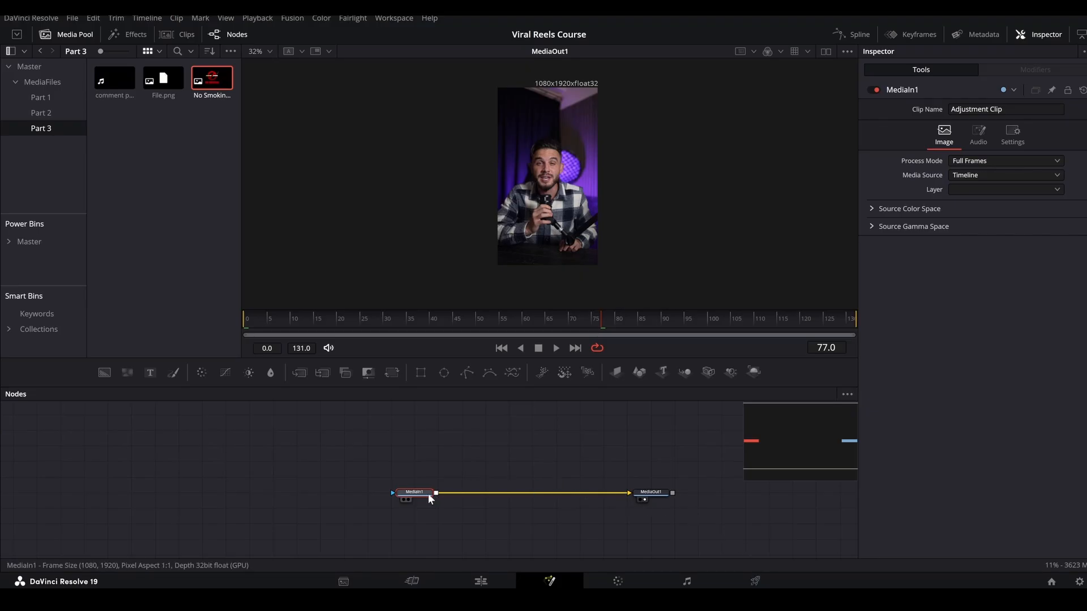
drag(428, 493, 357, 493)
drag(117, 80, 365, 494)
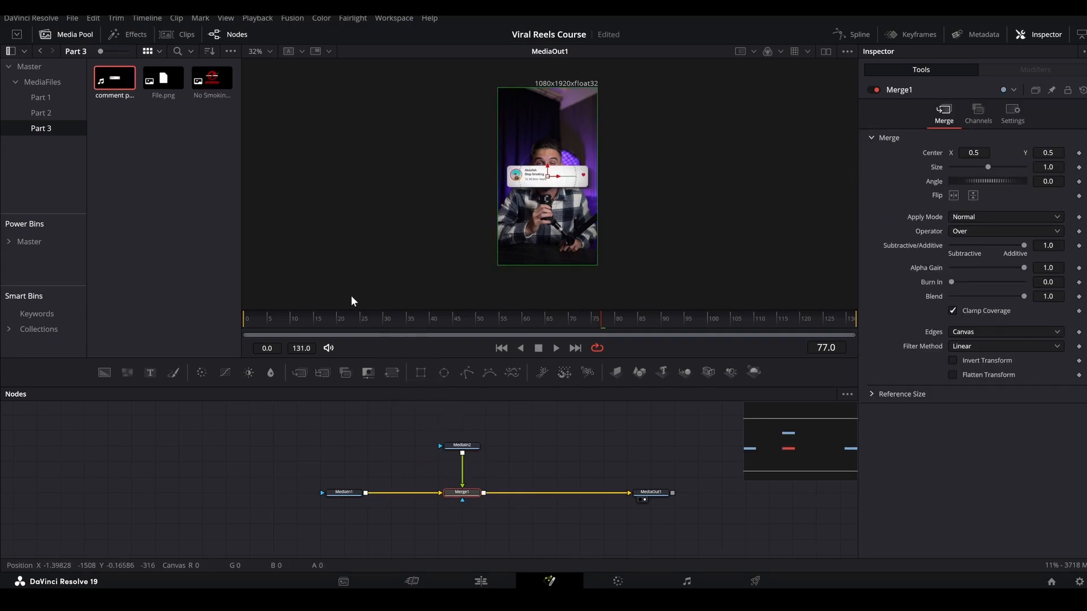
drag(333, 320, 624, 324)
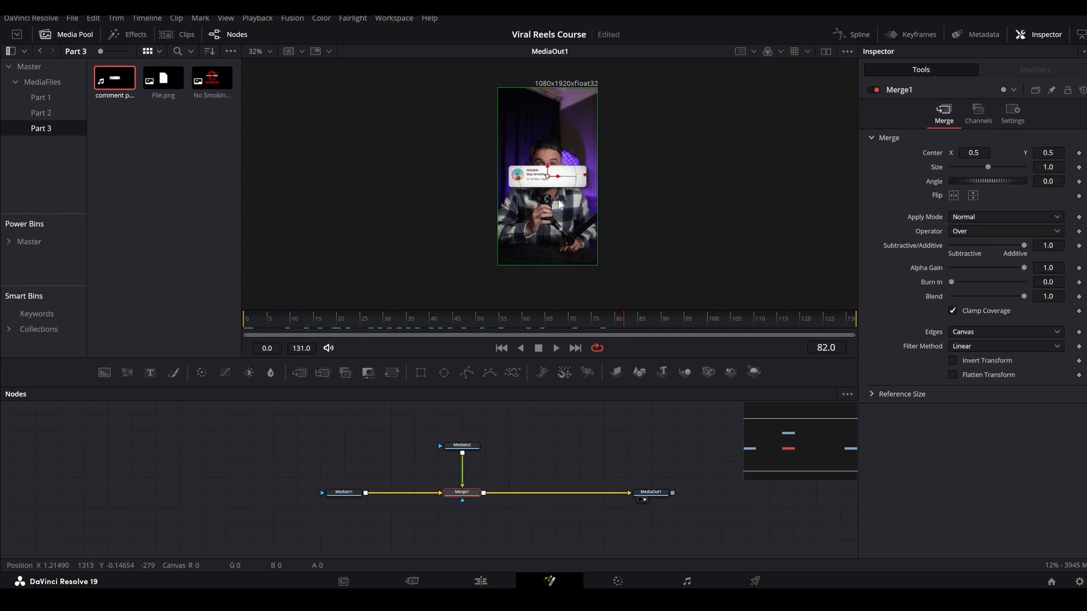
drag(549, 173, 549, 223)
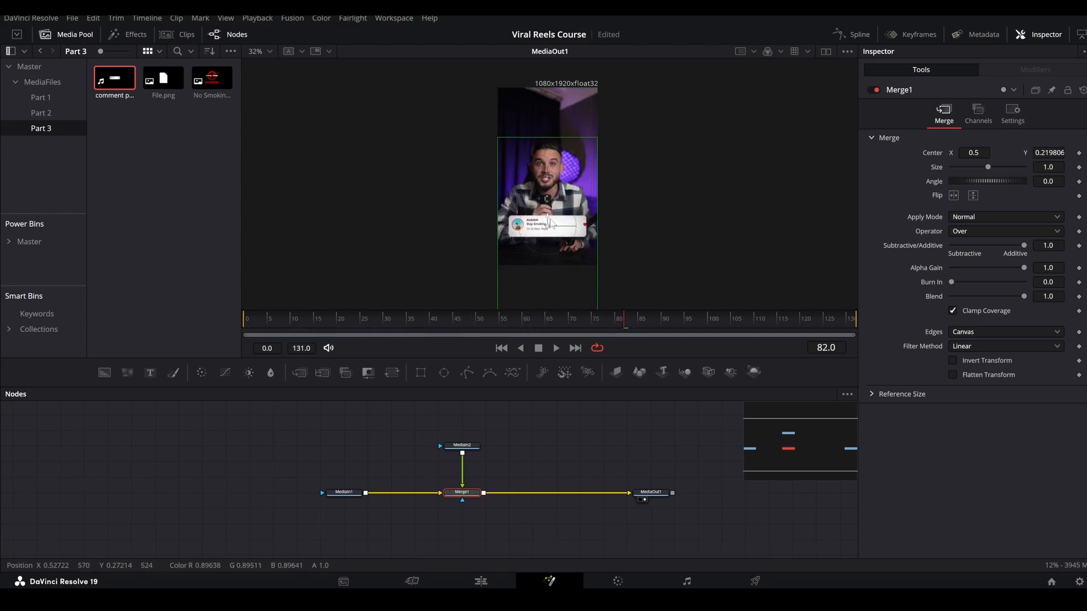
Insert a DVE node between the comment popup's MediaIn2 and Merge1.
drag(473, 447, 473, 433)
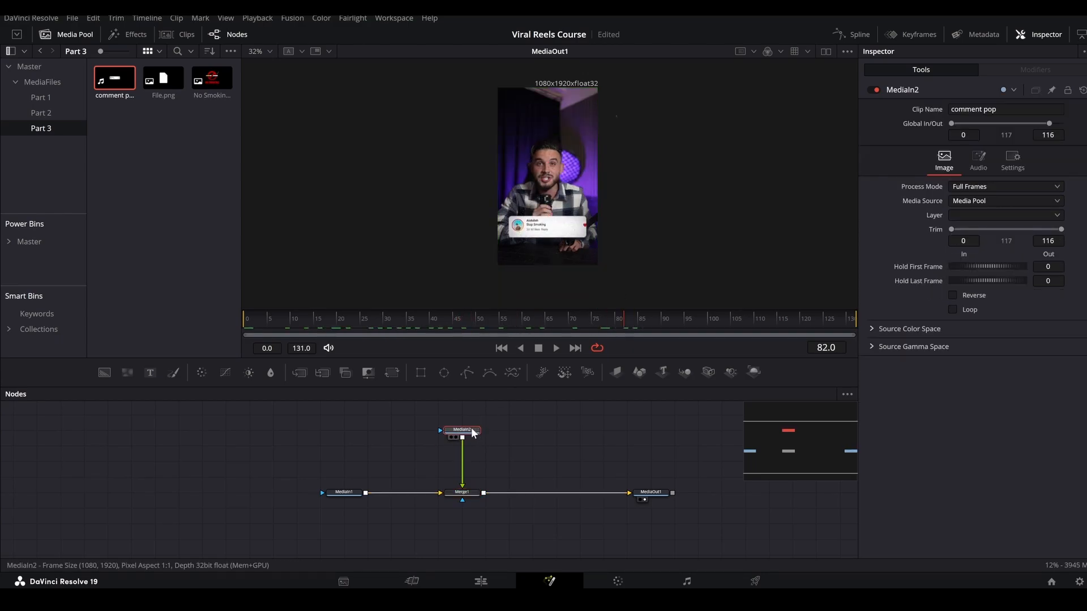
key(shift+space)
text(dve)
key(Return)
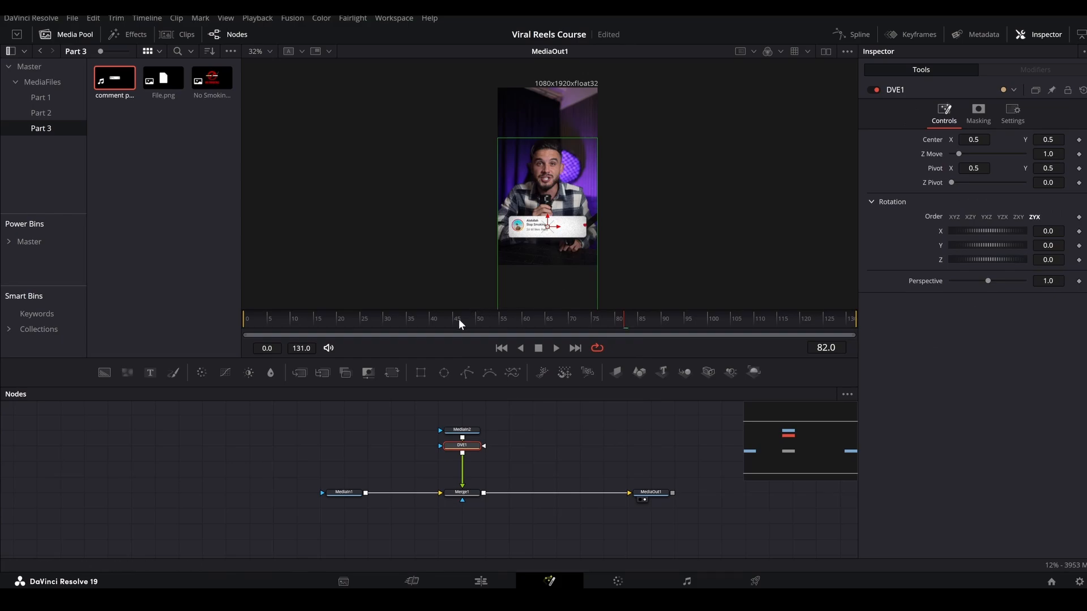
Tilt the comment popup to a DVE Y rotation of 23.3 and shift its Center X to about 0.57.
drag(458, 318, 415, 320)
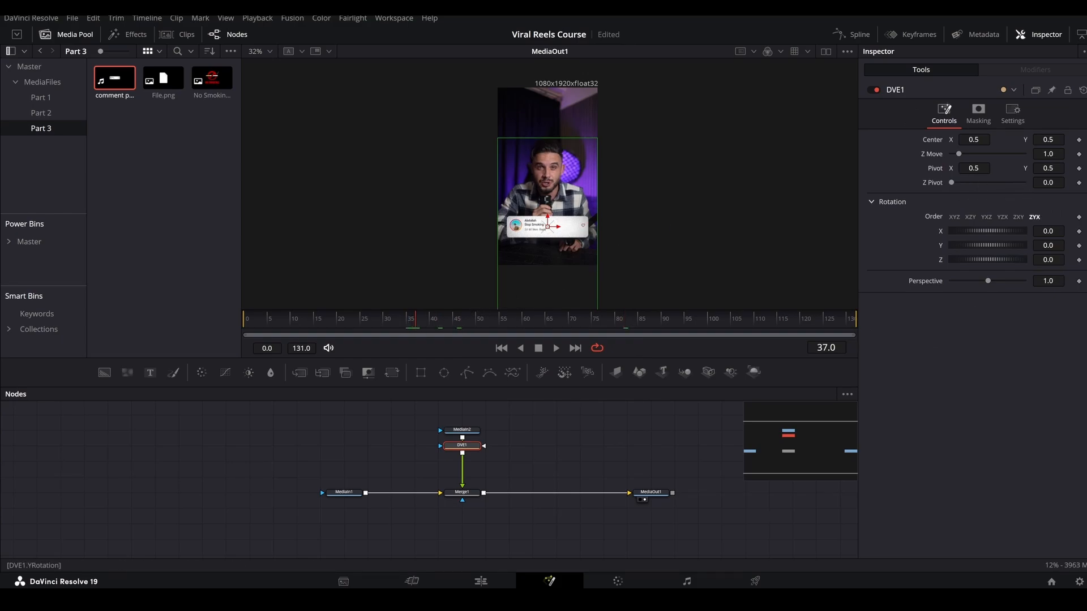
drag(988, 245, 1018, 245)
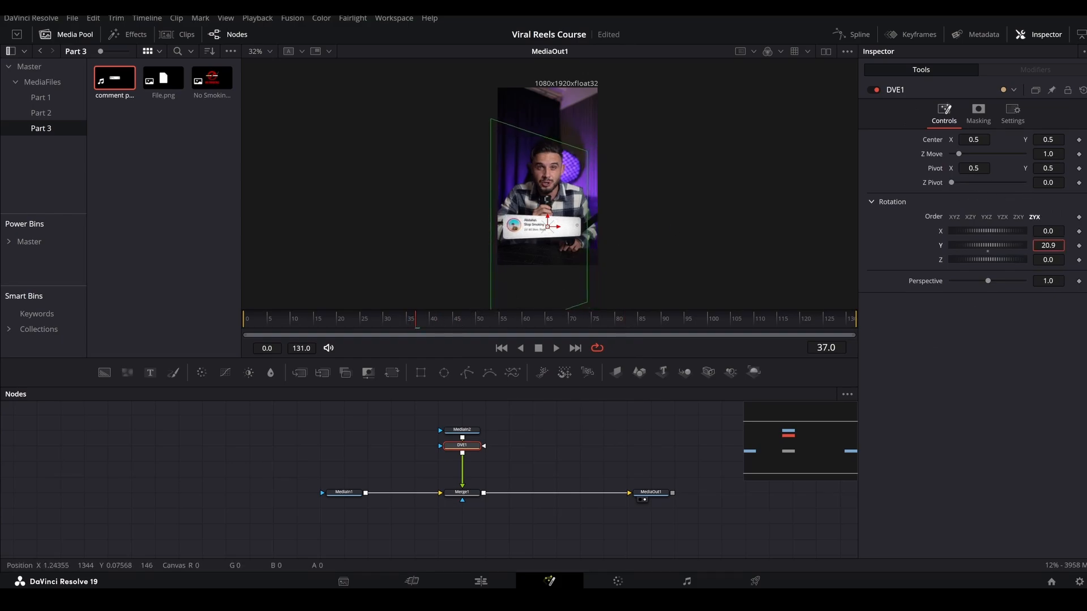
drag(552, 227, 568, 230)
drag(988, 245, 992, 245)
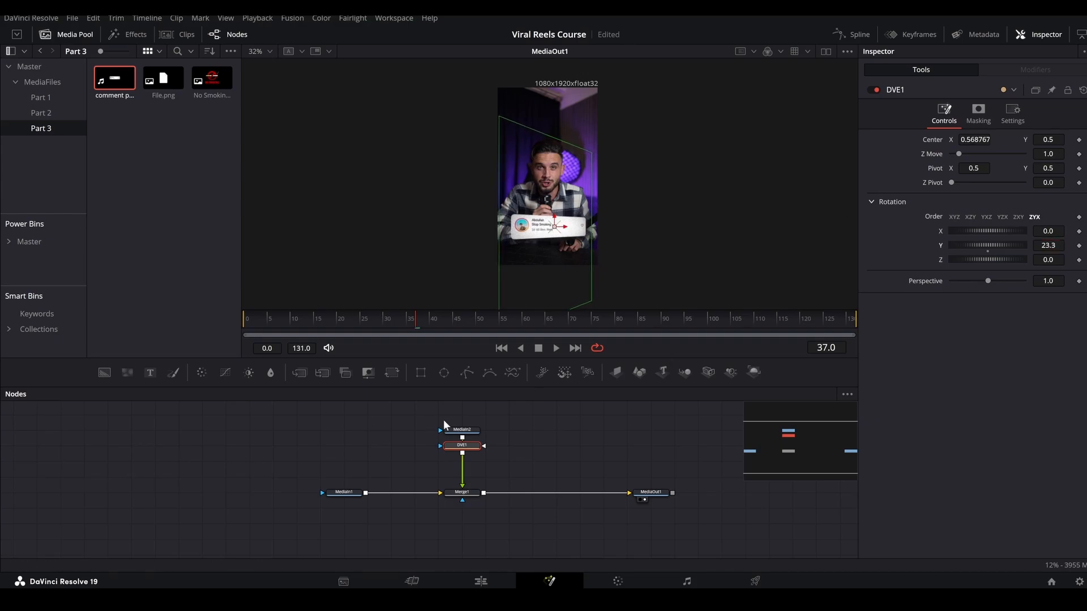
Add a Transform node after Merge1 and keyframe its Size at 1.0 on frame 0.
click(462, 492)
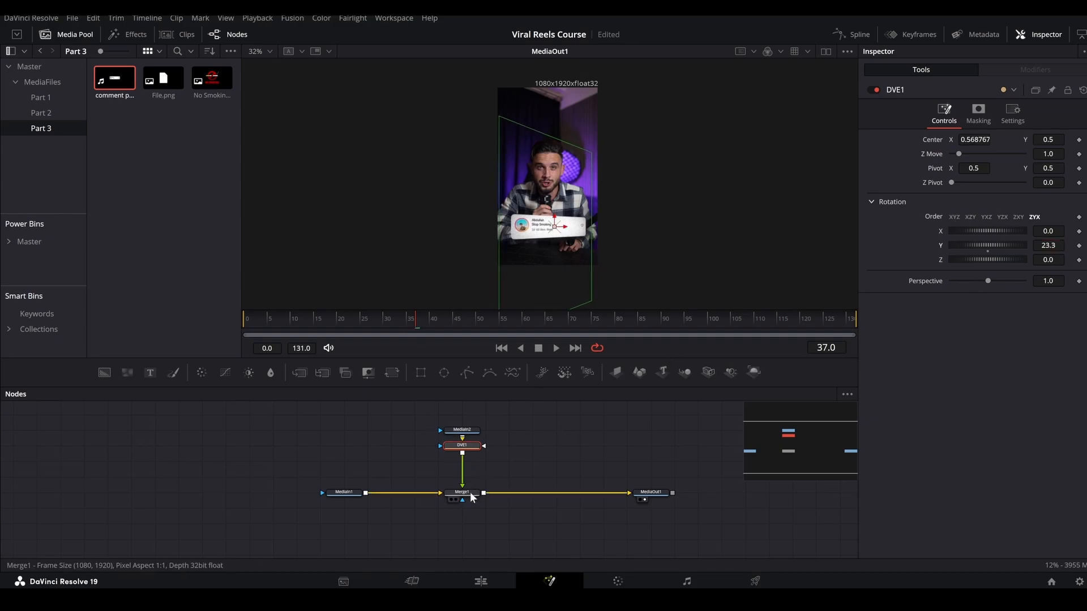
click(400, 372)
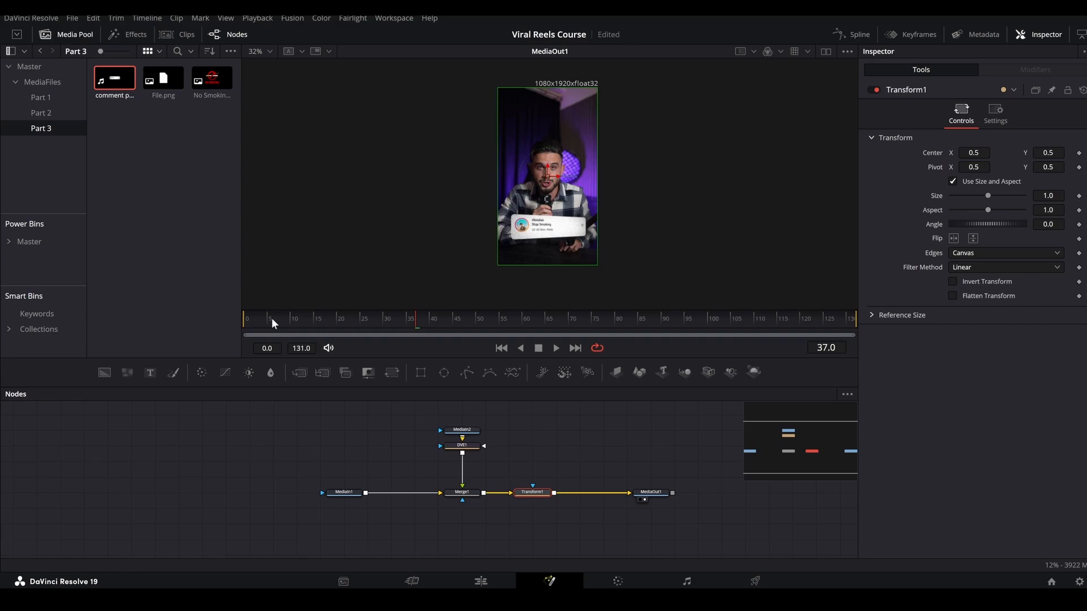
drag(271, 322, 246, 321)
click(1079, 196)
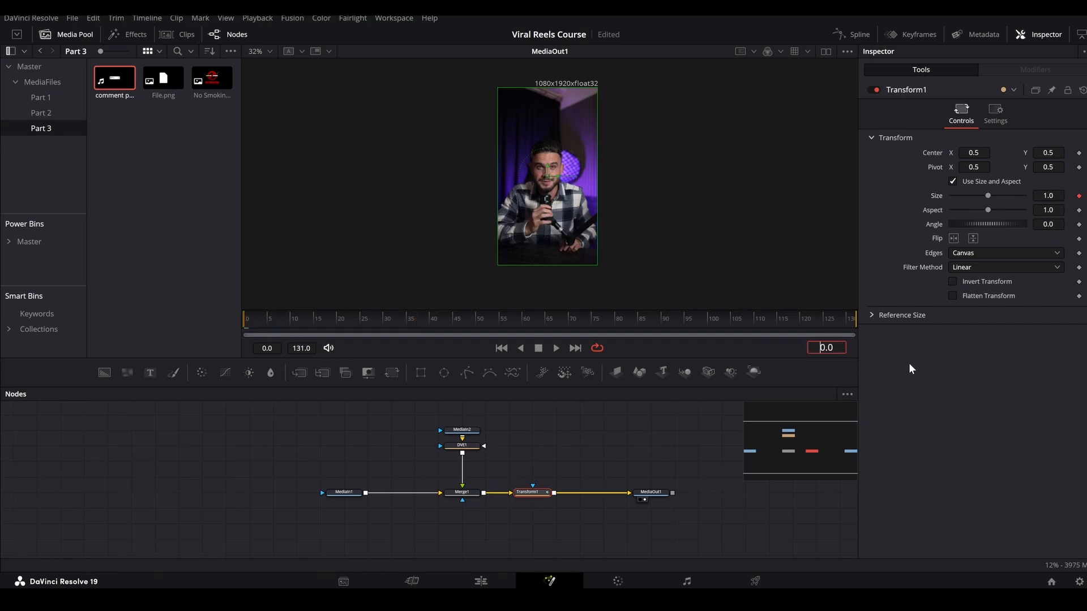
Keyframe the Transform's Size at 1.1 on frame 50.
text(3)
key(Return)
text(5)
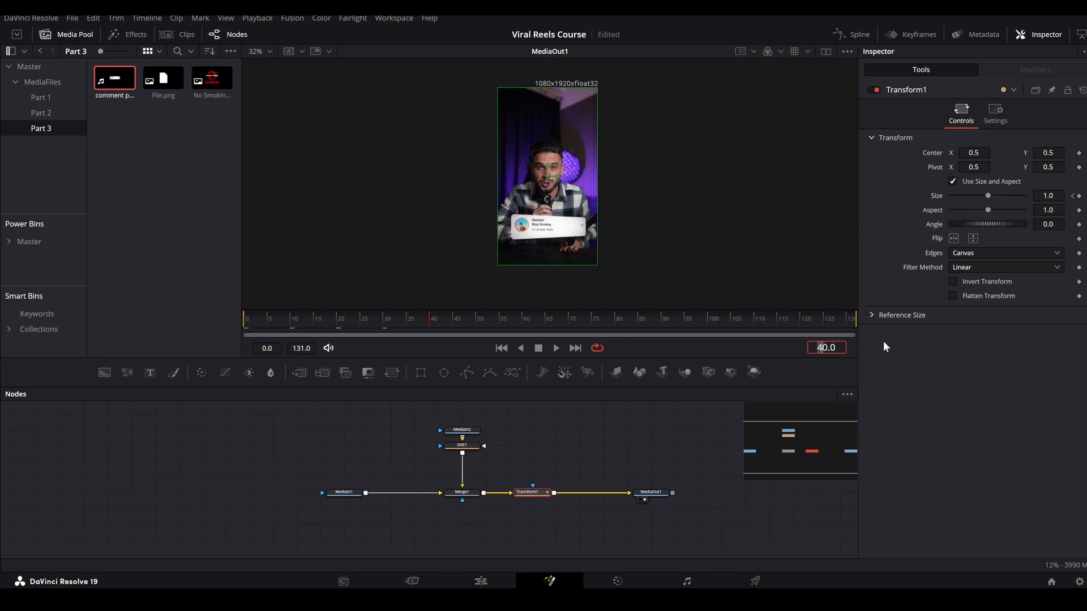
key(Return)
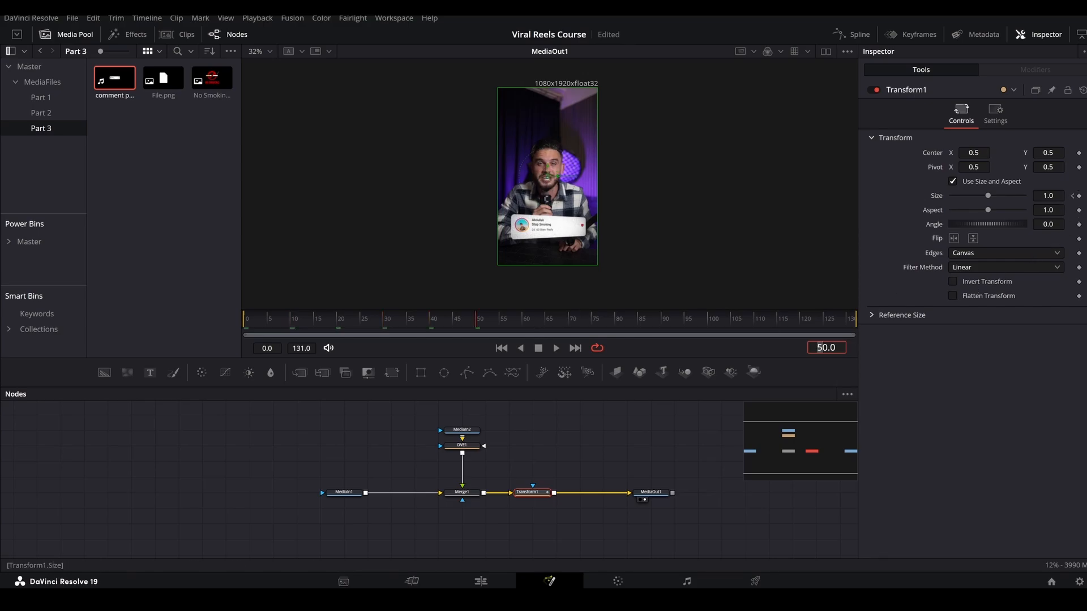
double_click(1051, 196)
text(1)
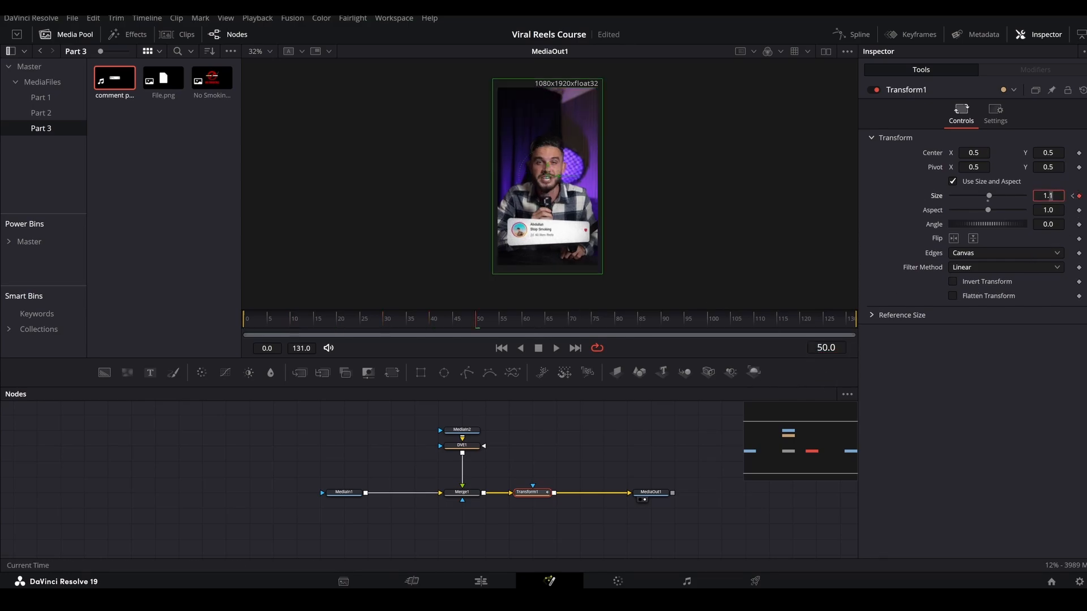
Add a holding Size keyframe of 1.1 on frame 60 and set Size back to 1.0 on frame 110.
double_click(820, 347)
text(6)
key(Return)
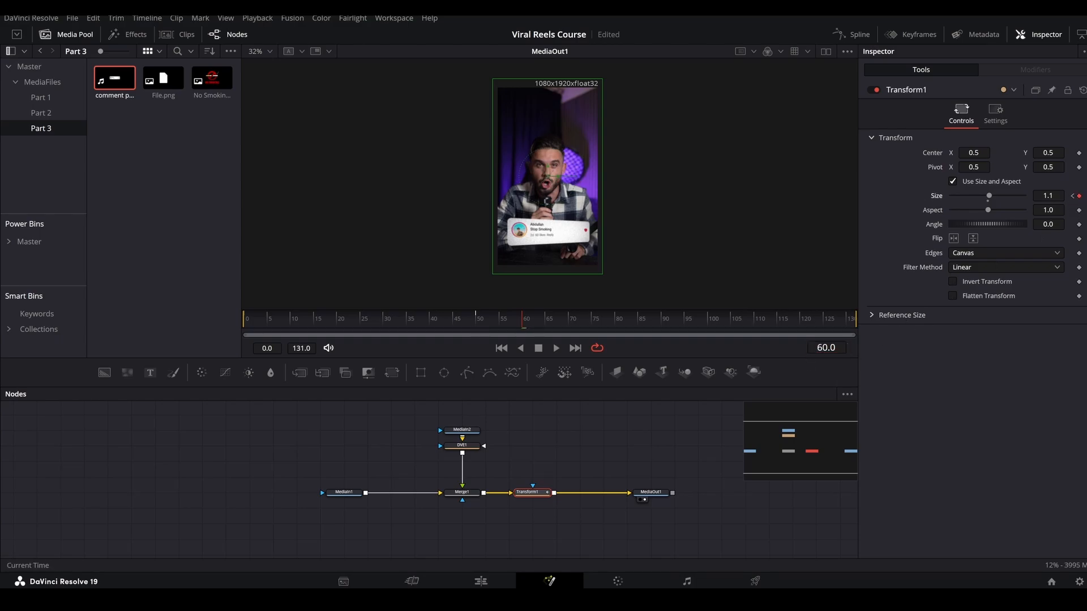
key(Up)
key(Up)
key(Up)
key(Up)
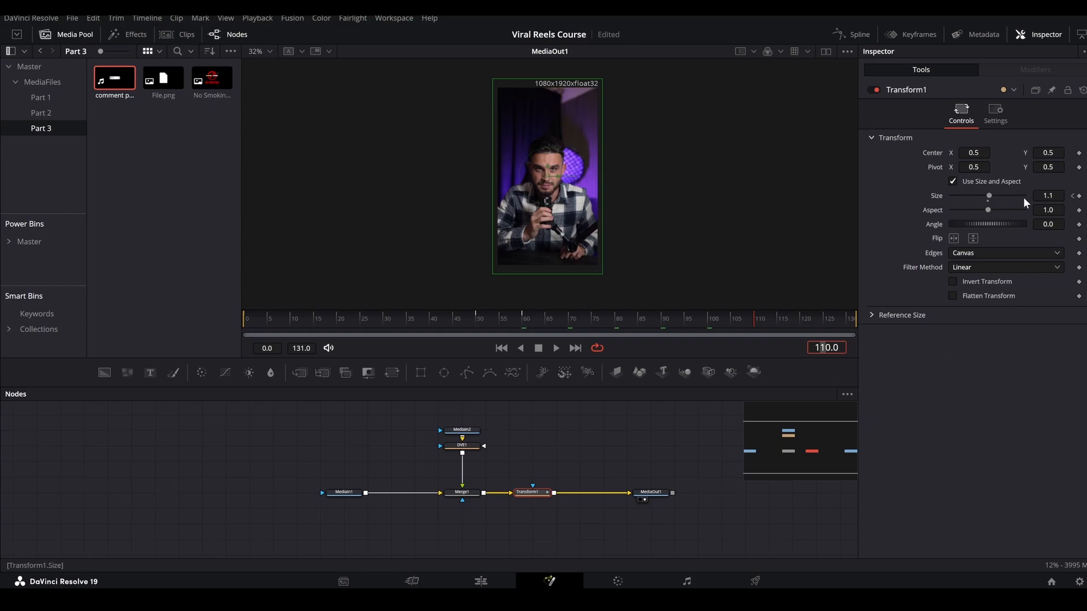
drag(1049, 196, 1055, 196)
text(0)
key(Return)
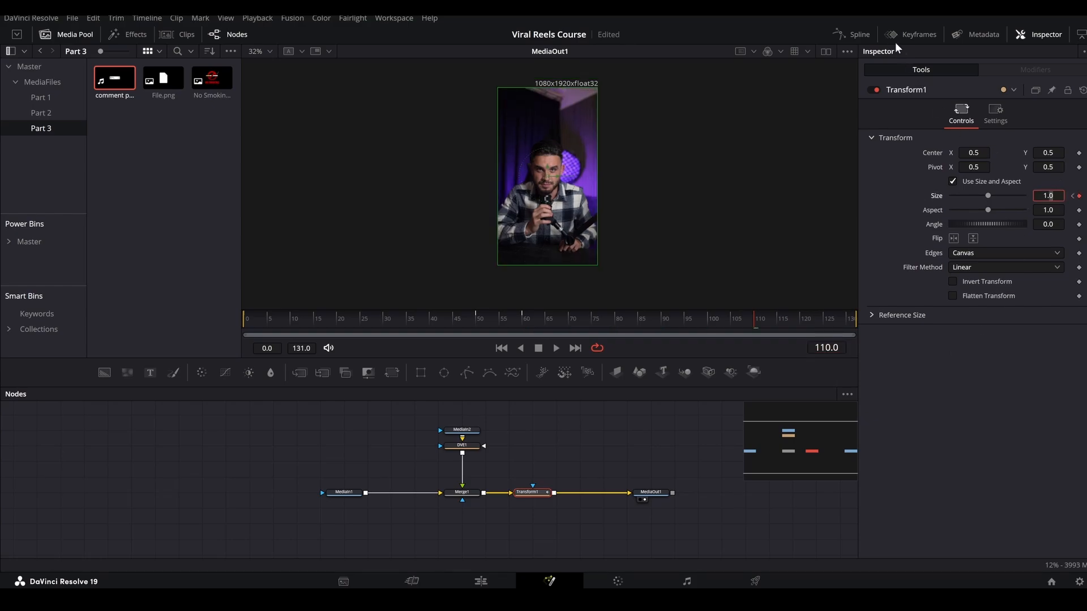
Show Transform1's Size curve in the spline editor, fit it to view, and flatten both its rising and falling keyframes into smooth eases.
click(852, 34)
click(473, 424)
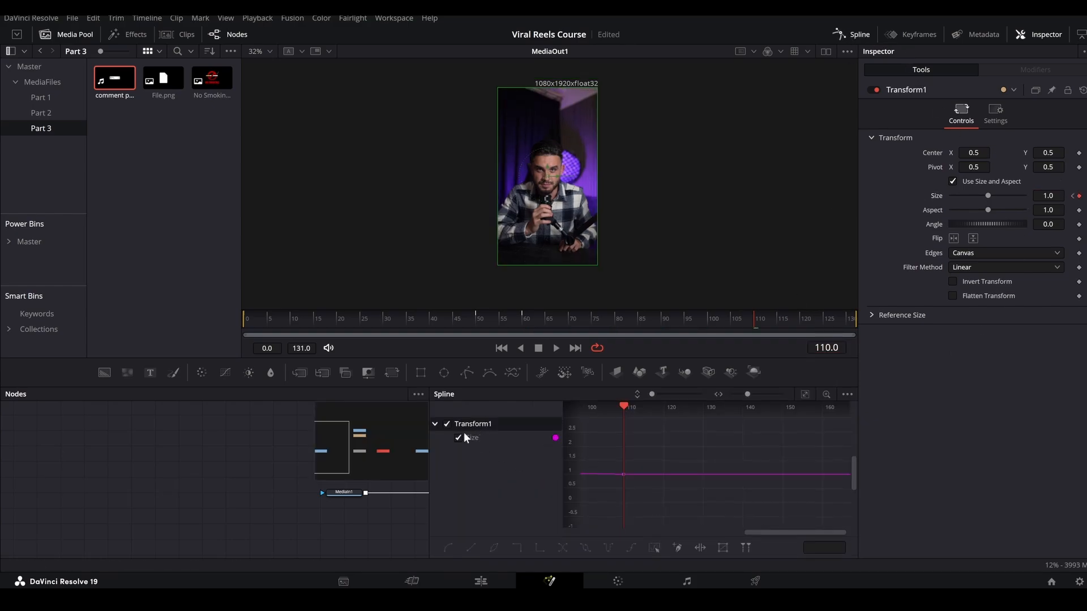
click(804, 395)
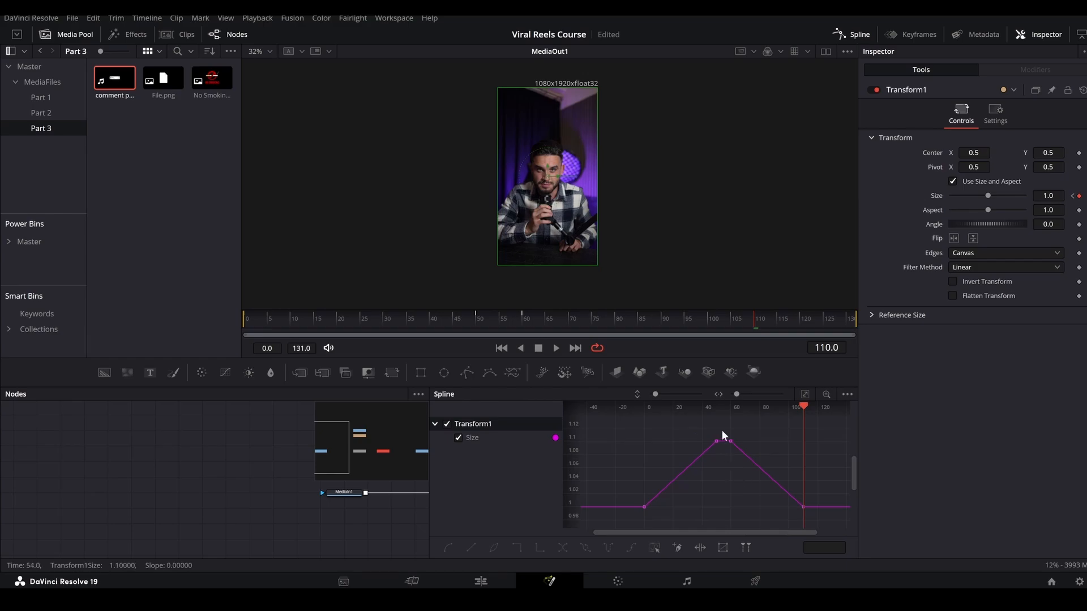
drag(719, 429, 626, 529)
key(f)
drag(725, 427, 847, 519)
key(f)
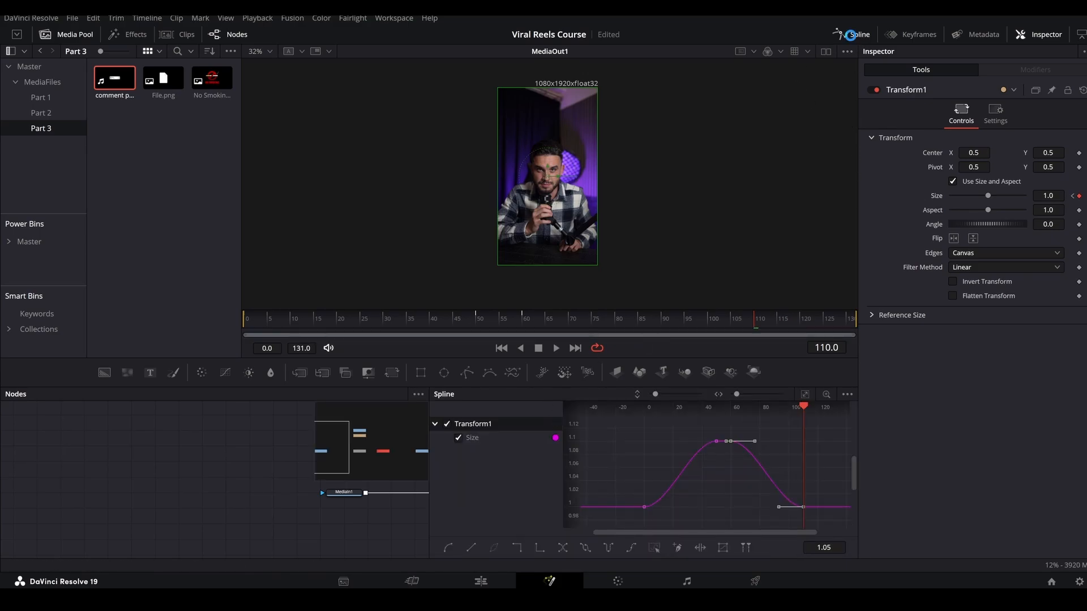
Save the project and preview the whole comment popup animation before returning to the Edit page.
key(ctrl+s)
click(851, 35)
drag(300, 325, 855, 321)
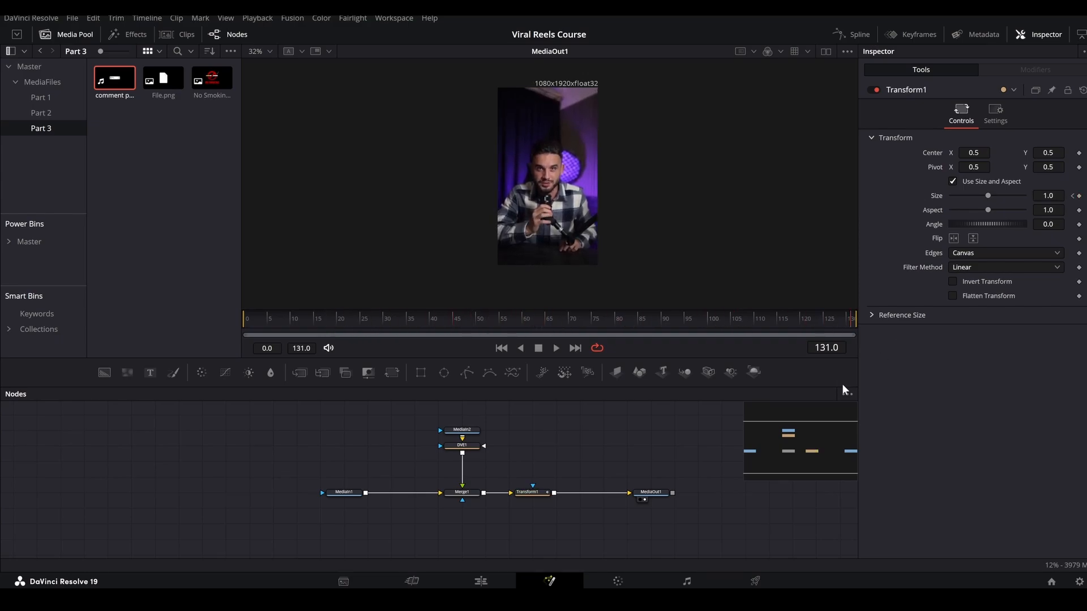
click(487, 583)
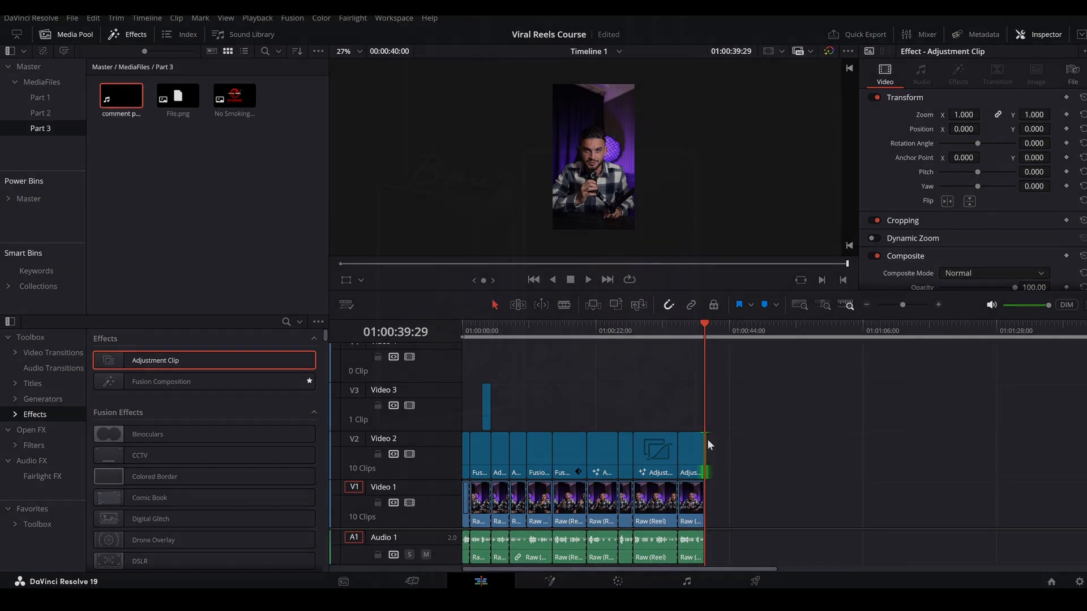